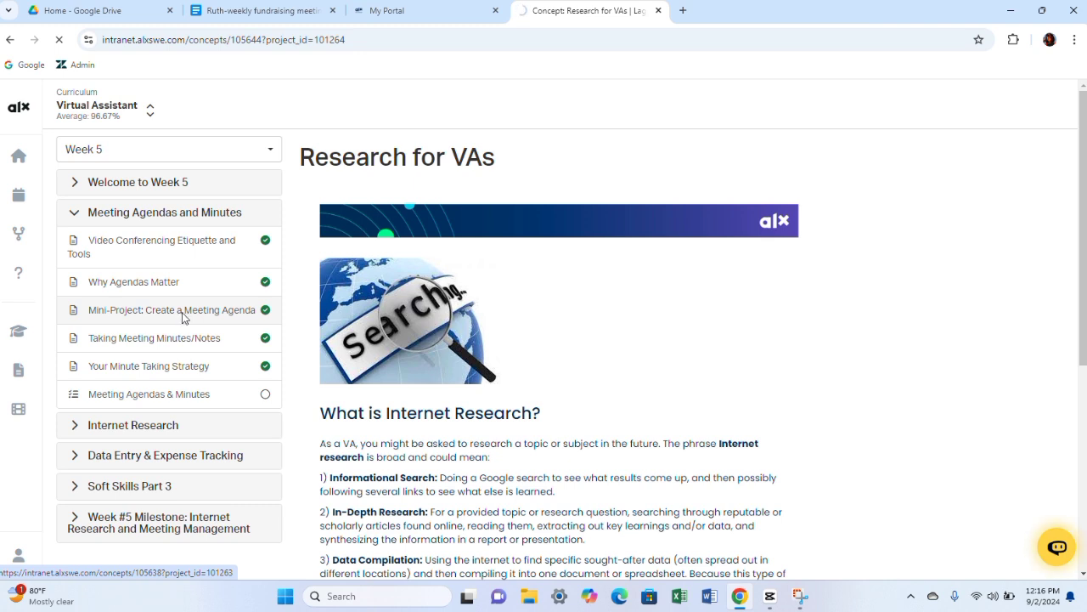
Open the "Mini-Project: Create a Meeting Agenda" lesson and expand Step 1 to read the Zoom setup instructions
click(182, 317)
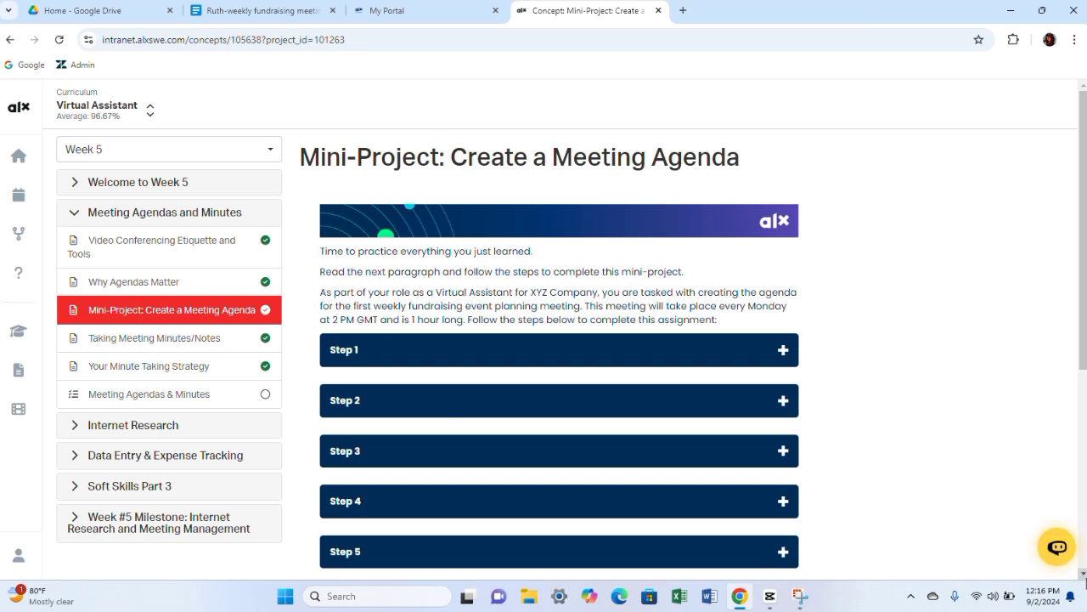
scroll(1085, 581, down, 4)
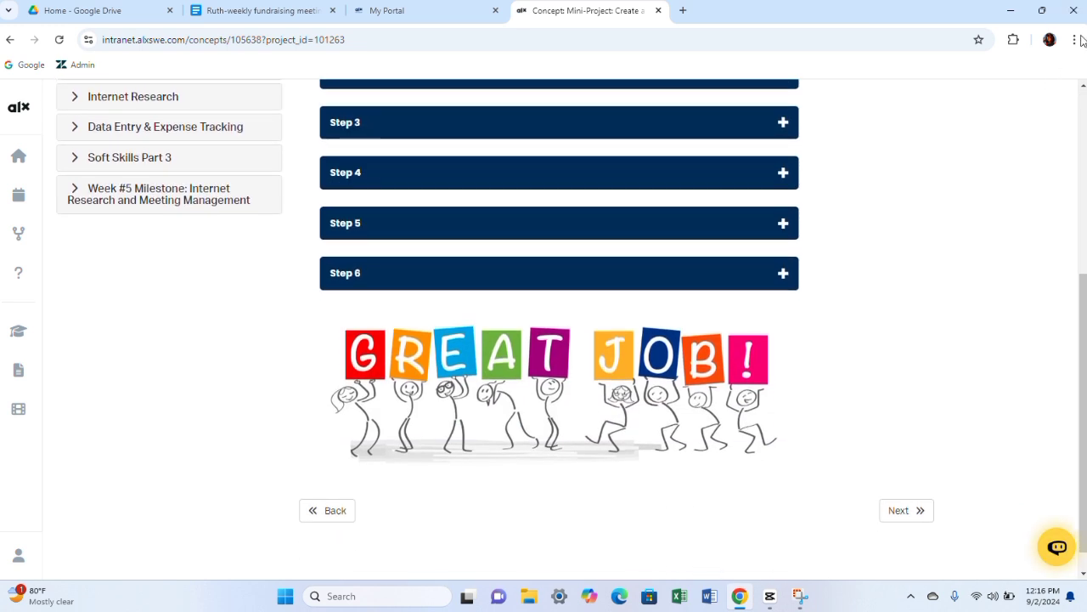
scroll(1081, 90, up, 3)
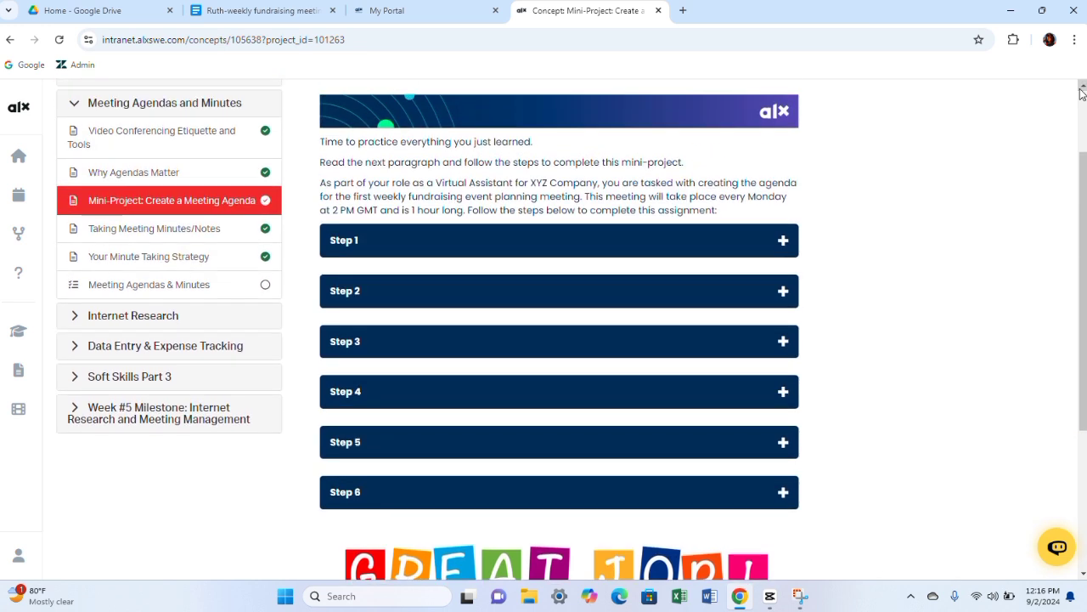
click(1081, 88)
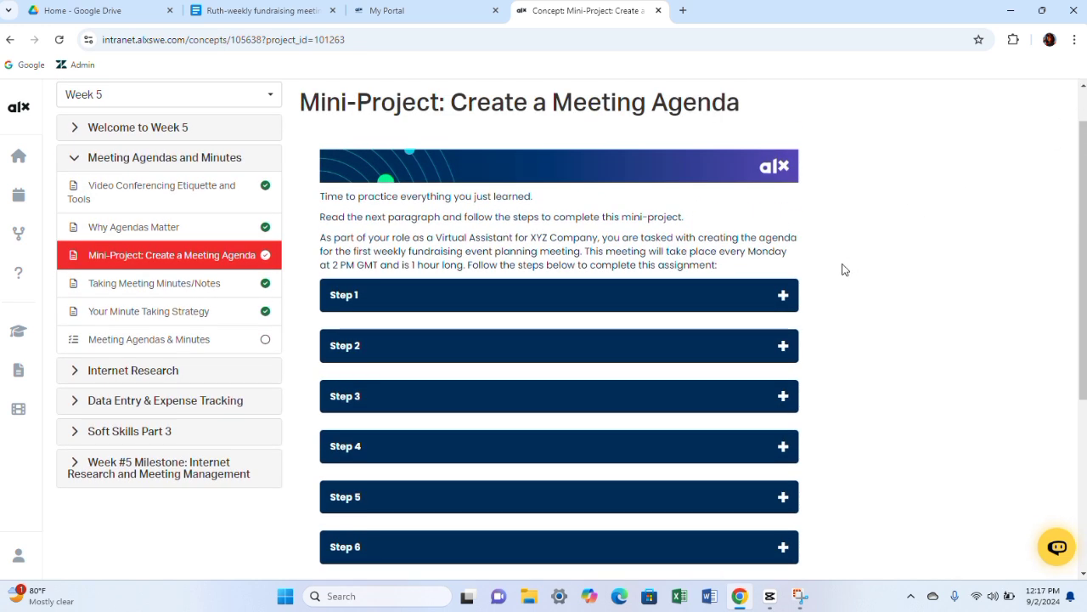
click(783, 297)
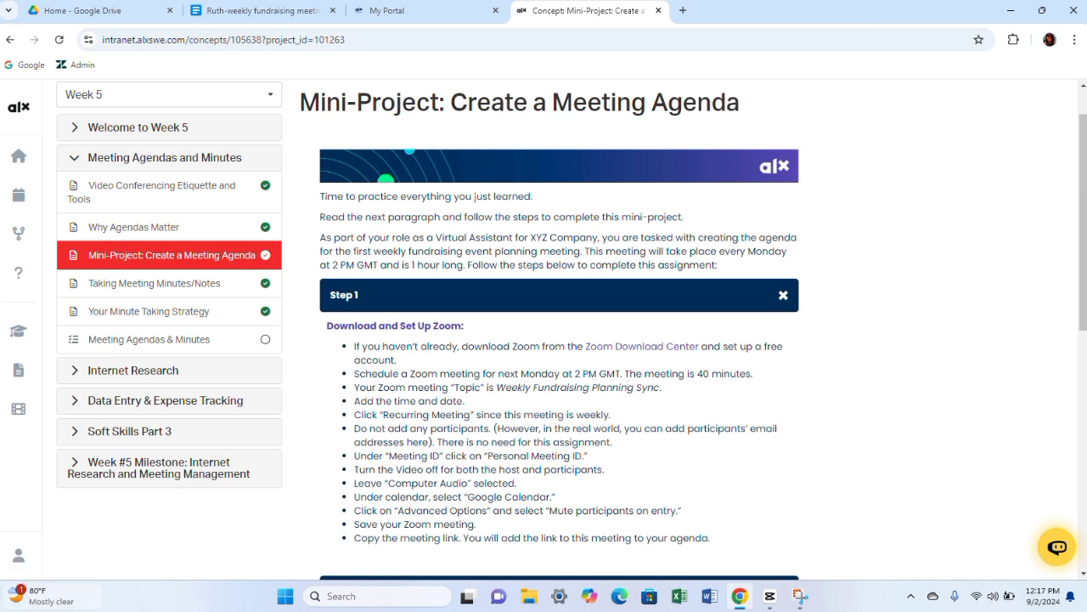
click(11, 608)
click(465, 26)
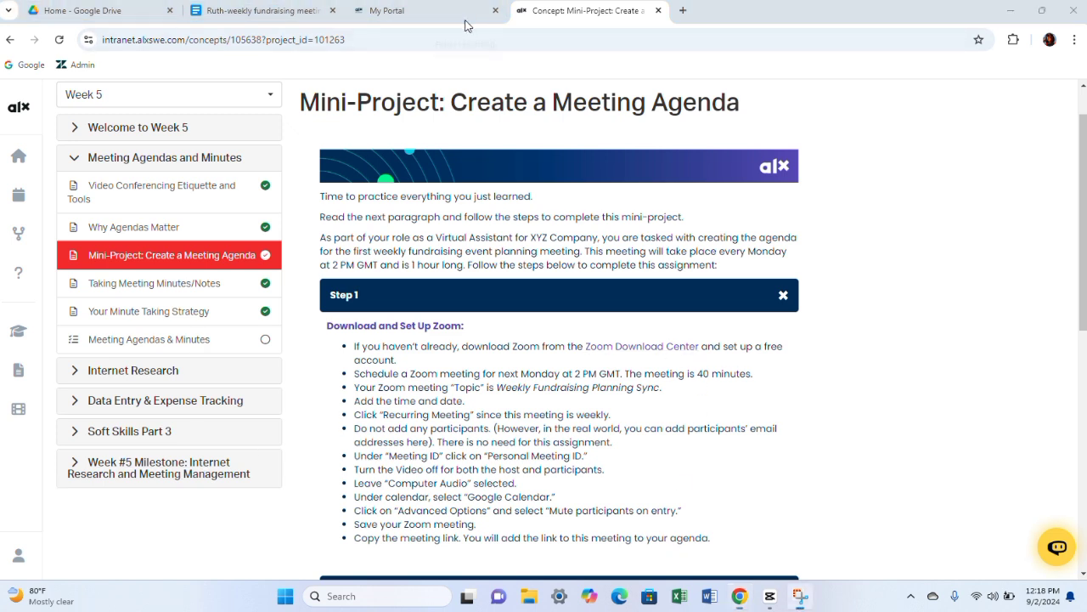
Launch Zoom Workplace and open its sign-in form
click(285, 596)
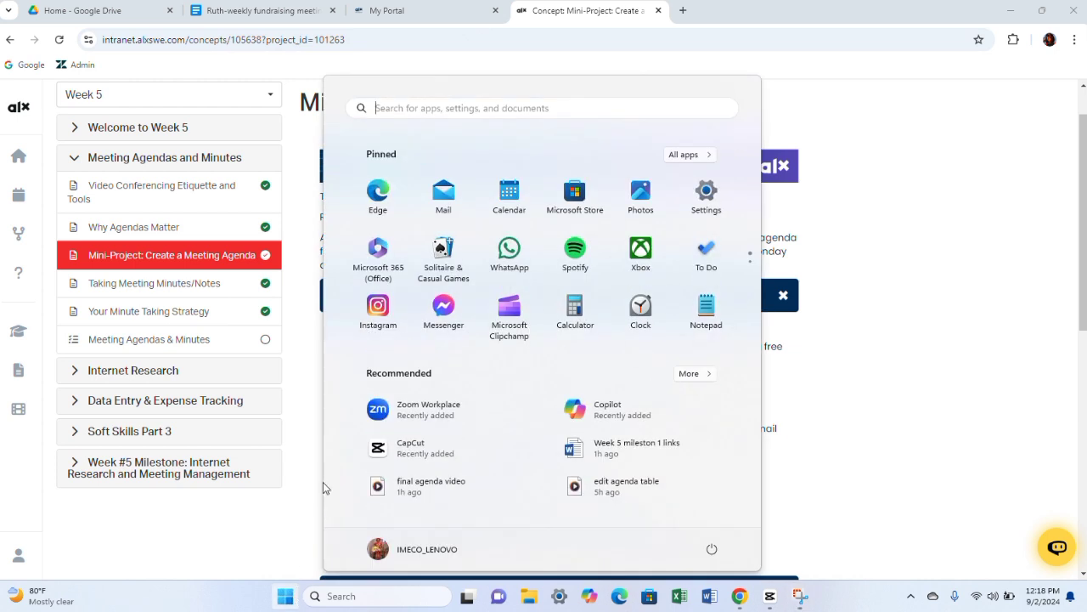
click(419, 416)
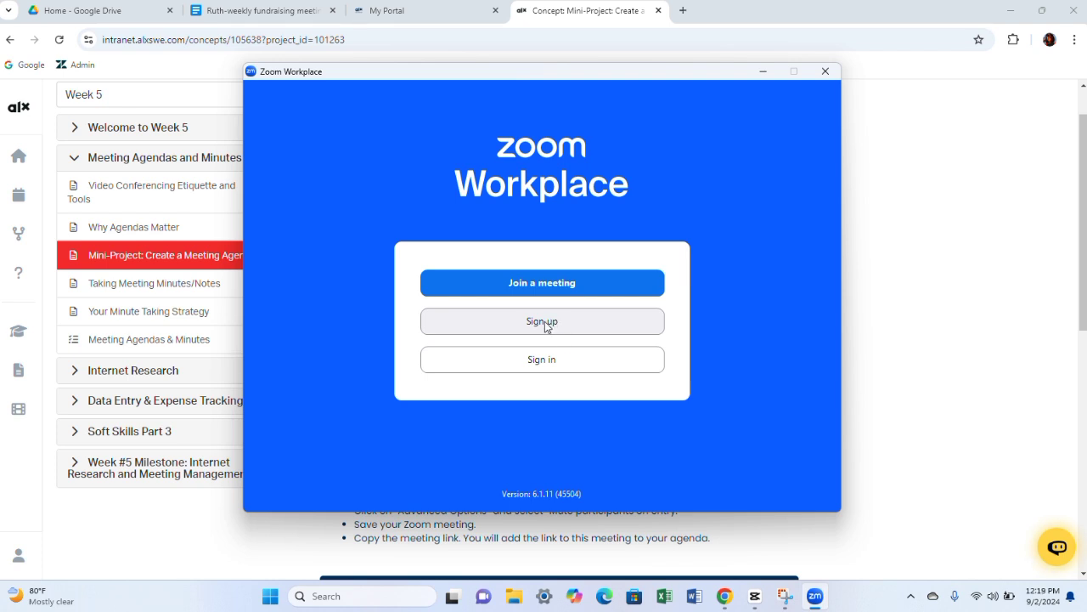
click(549, 362)
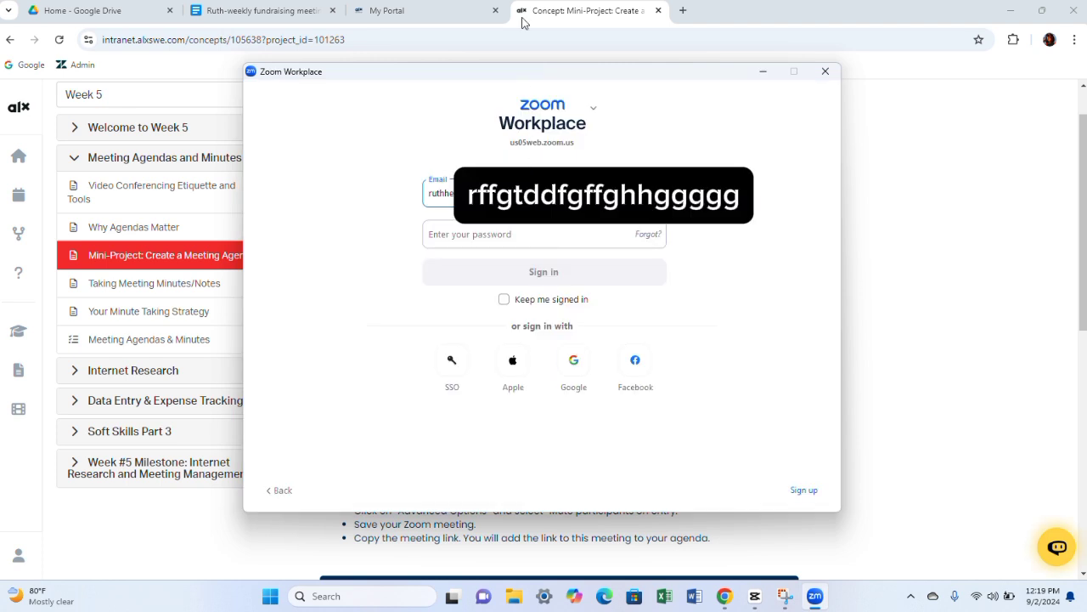
click(466, 34)
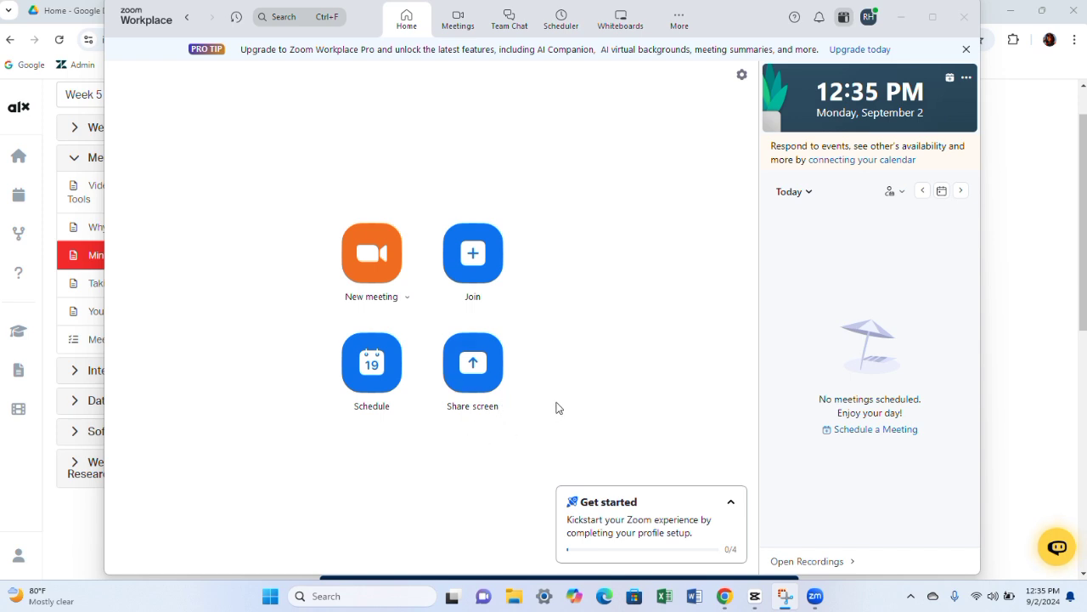
Start scheduling a new Zoom meeting and replace its default title with "Weekly Fundraising planning sync"
click(383, 384)
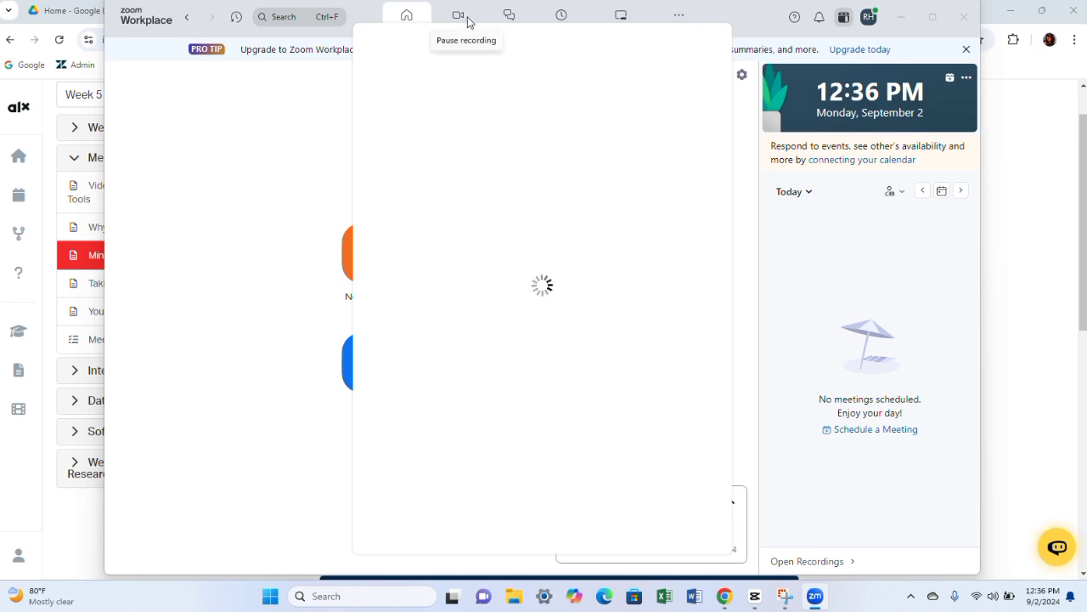
click(468, 21)
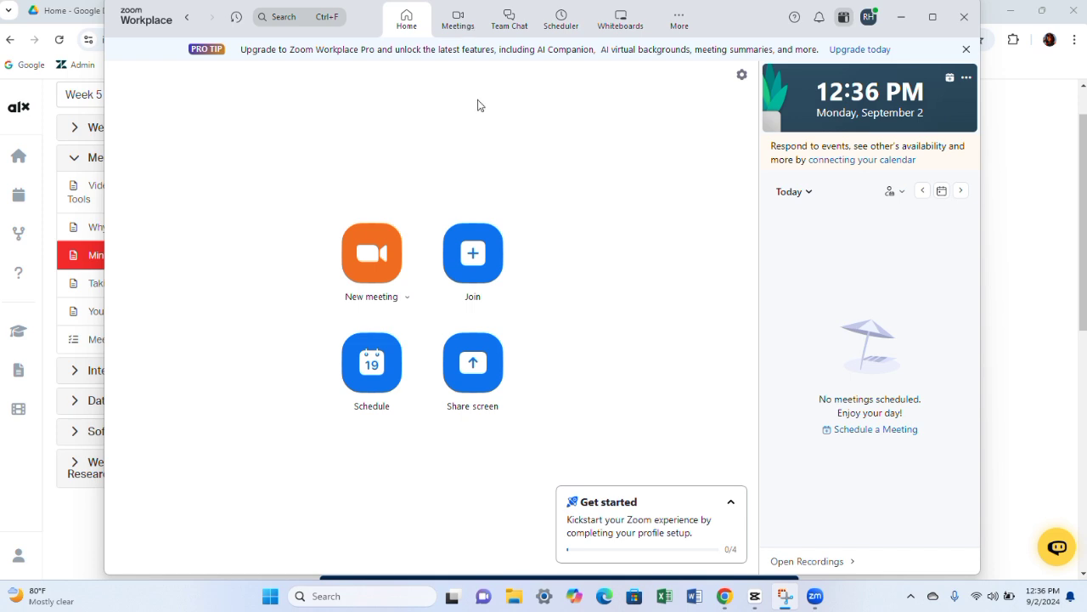
click(372, 363)
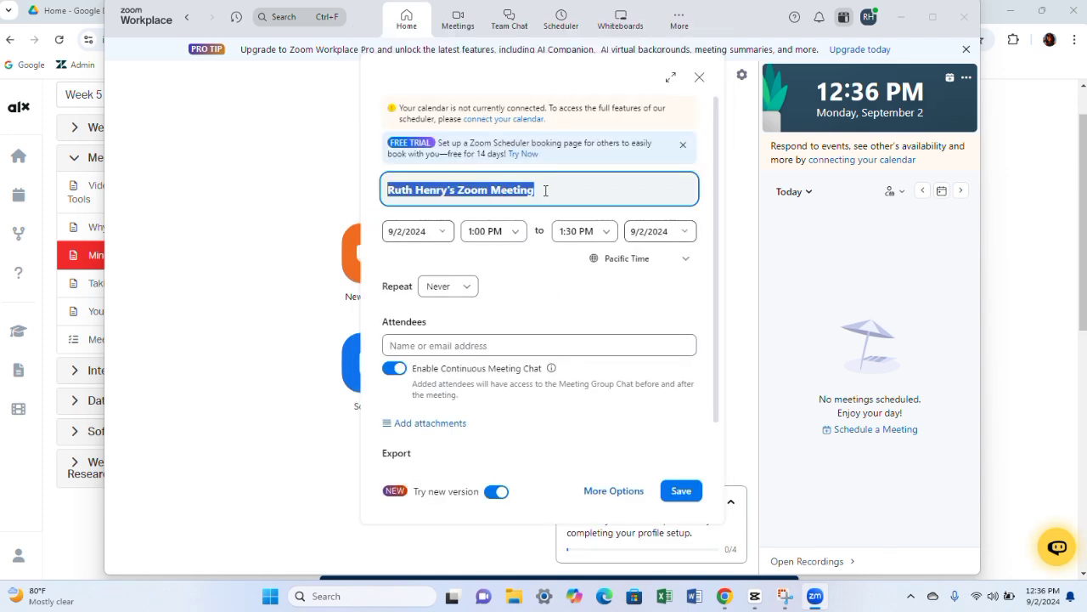
click(545, 190)
key(BackSpace)
key(BackSpace)
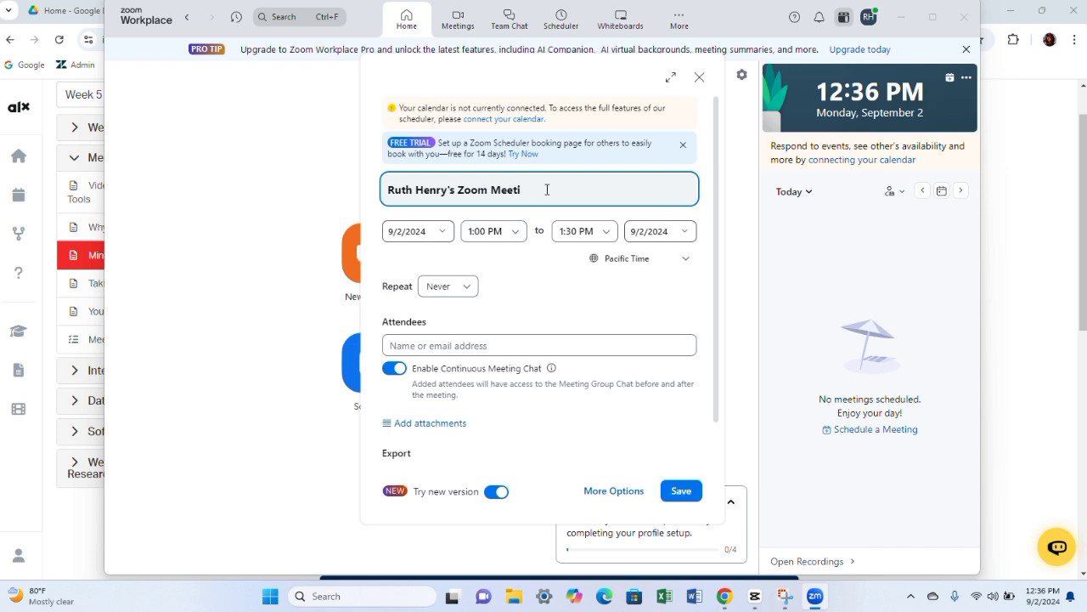
key(BackSpace)
key(BackSpace)
key(BackSpace)
key(BackSpace)
key(BackSpace)
key(BackSpace)
key(BackSpace)
key(BackSpace)
key(BackSpace)
key(BackSpace)
key(BackSpace)
key(BackSpace)
key(BackSpace)
key(BackSpace)
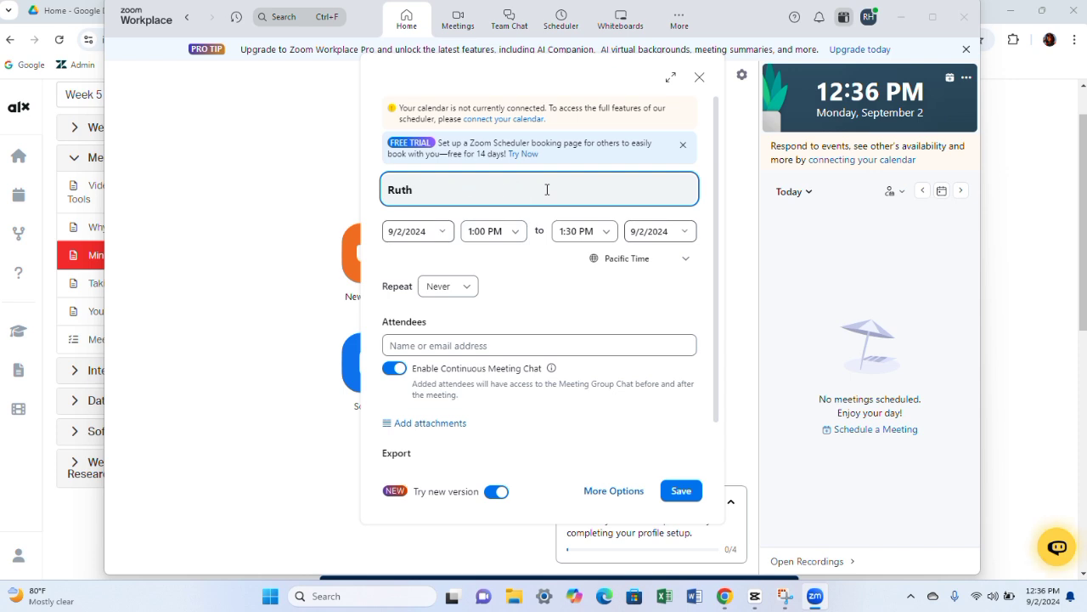
key(BackSpace)
text(Weekly Fundraising planning sync)
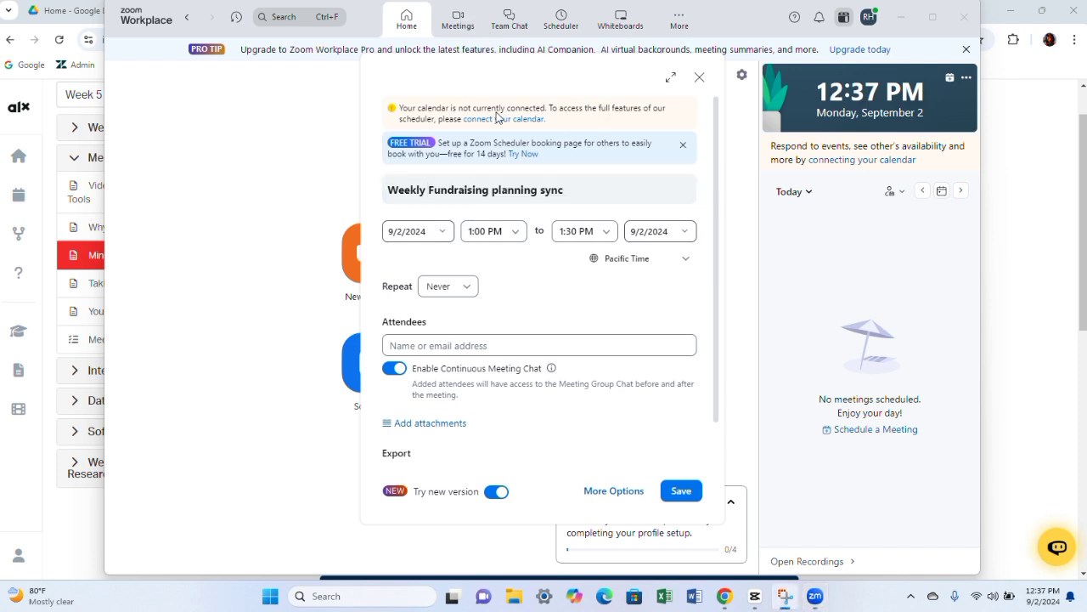
Set the meeting's date to 9/9/2024 and its start time to 2:00 PM
click(441, 236)
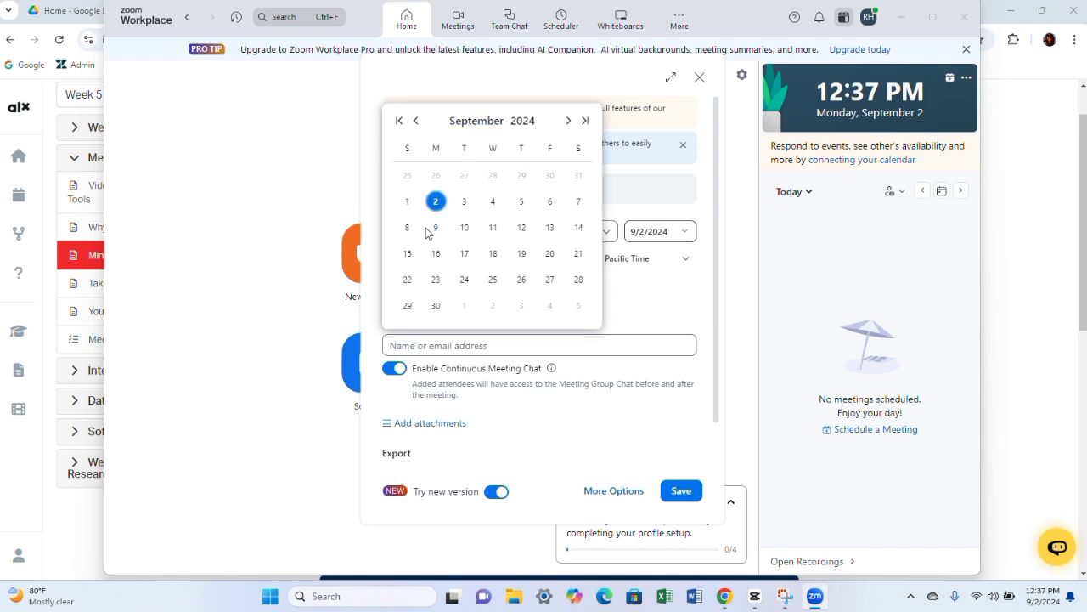
click(437, 230)
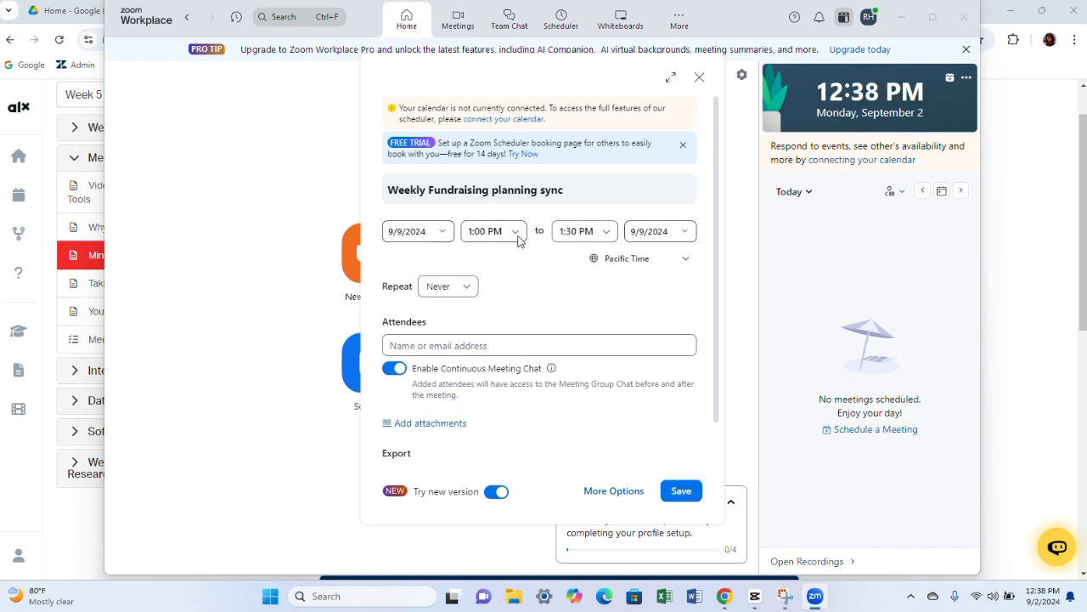
click(518, 238)
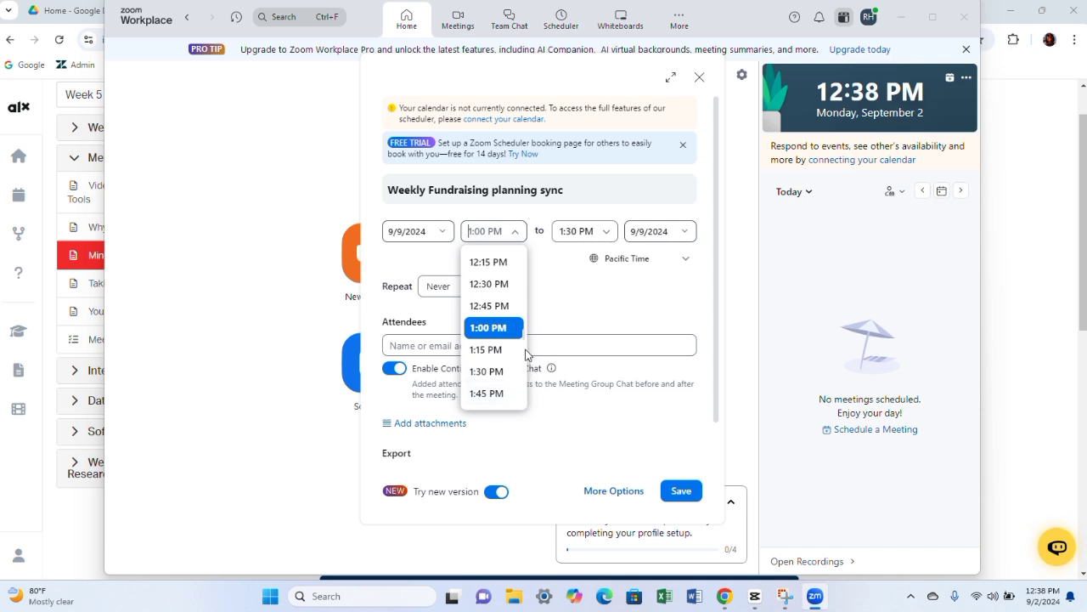
drag(524, 341, 514, 234)
text(2)
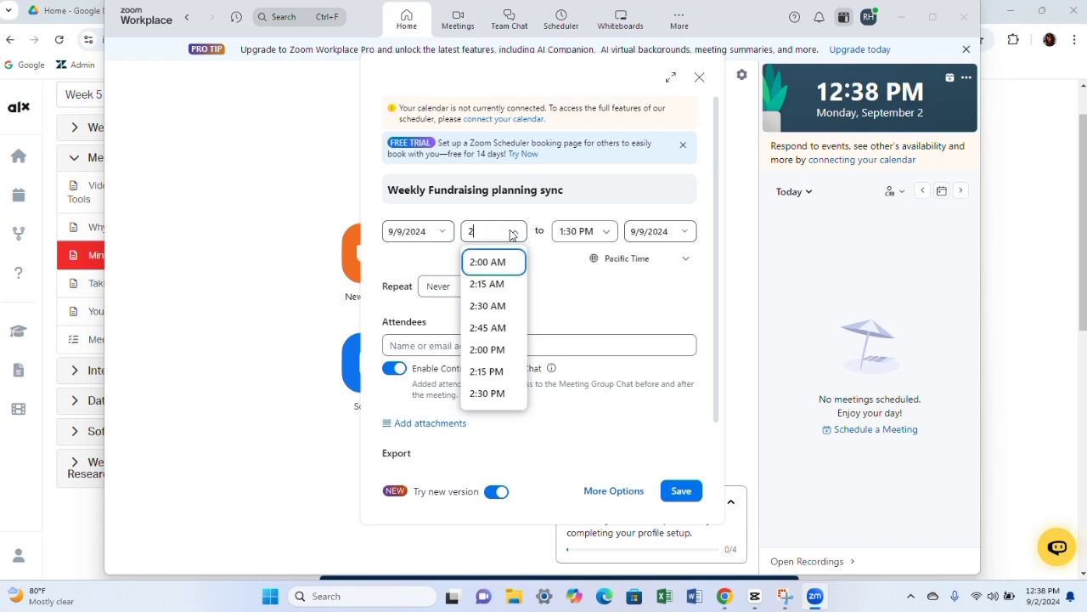
click(500, 351)
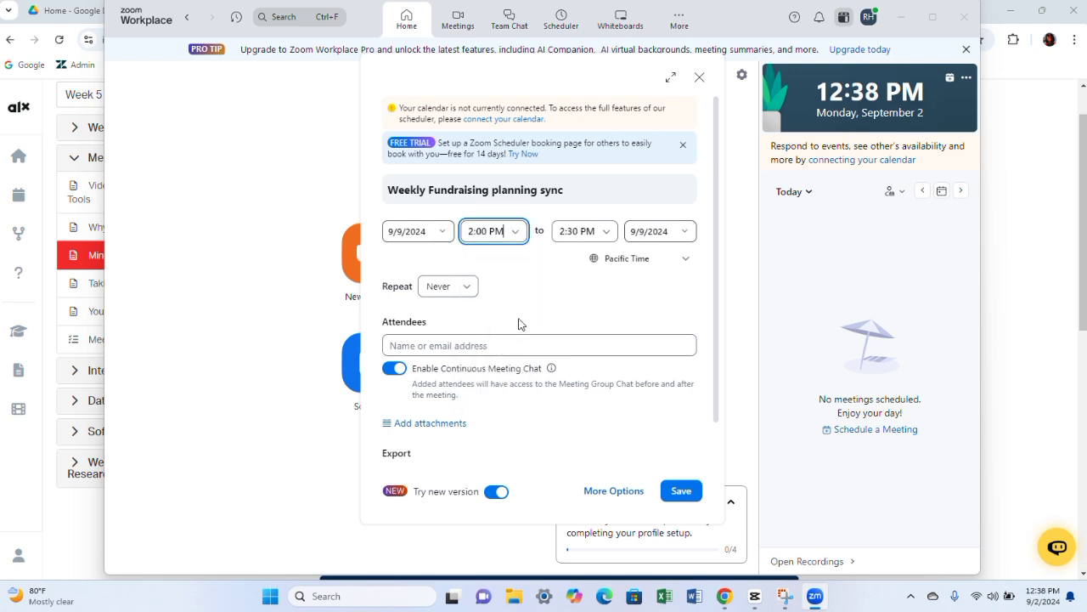
Try to set the meeting's end time to 2:40 PM
click(607, 240)
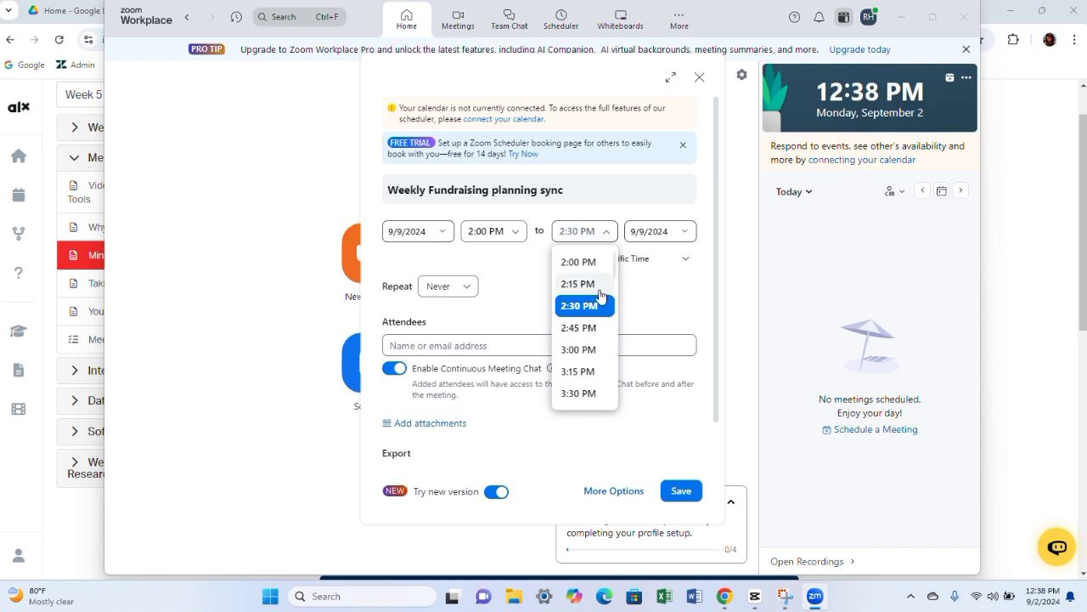
click(577, 230)
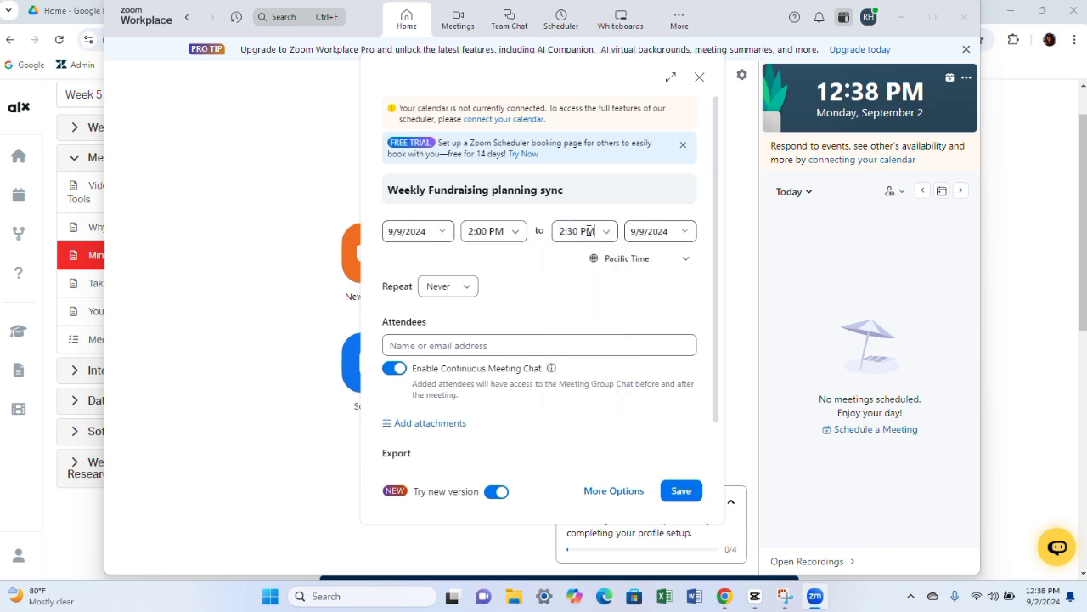
click(579, 232)
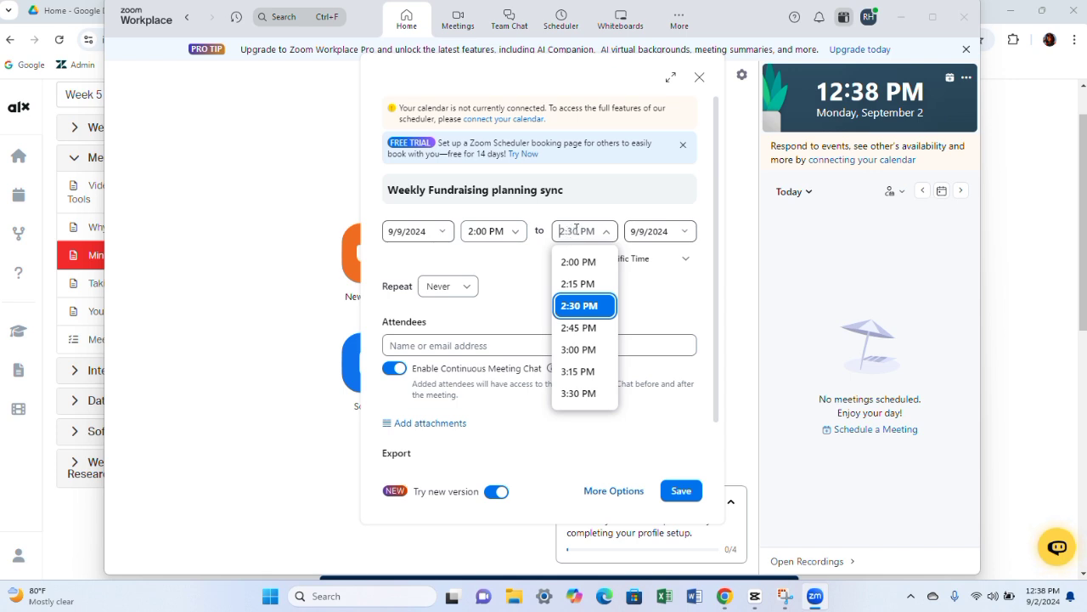
click(579, 230)
click(579, 230)
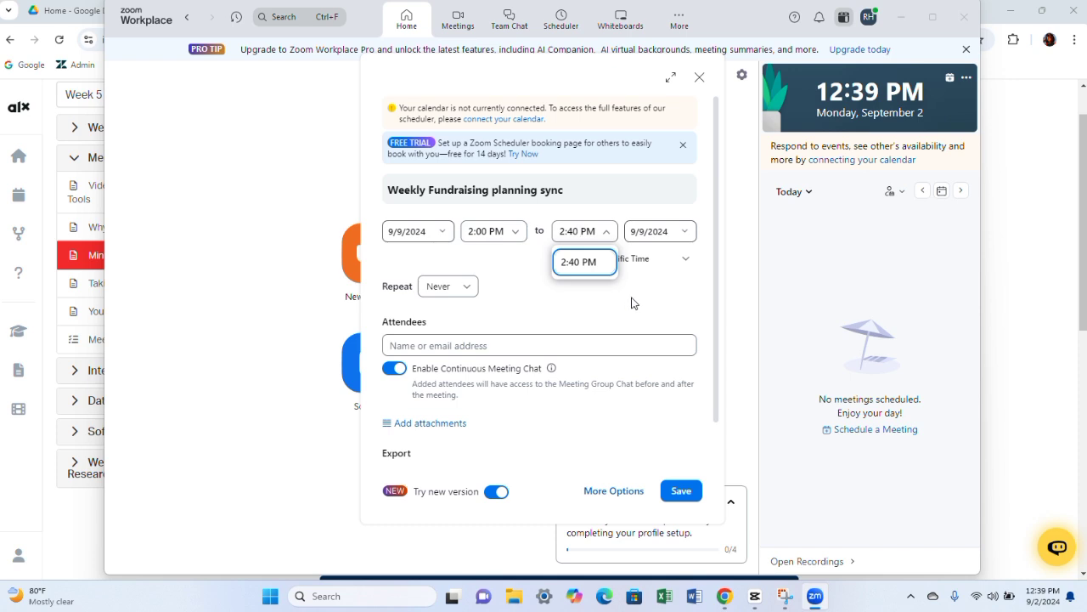
click(632, 301)
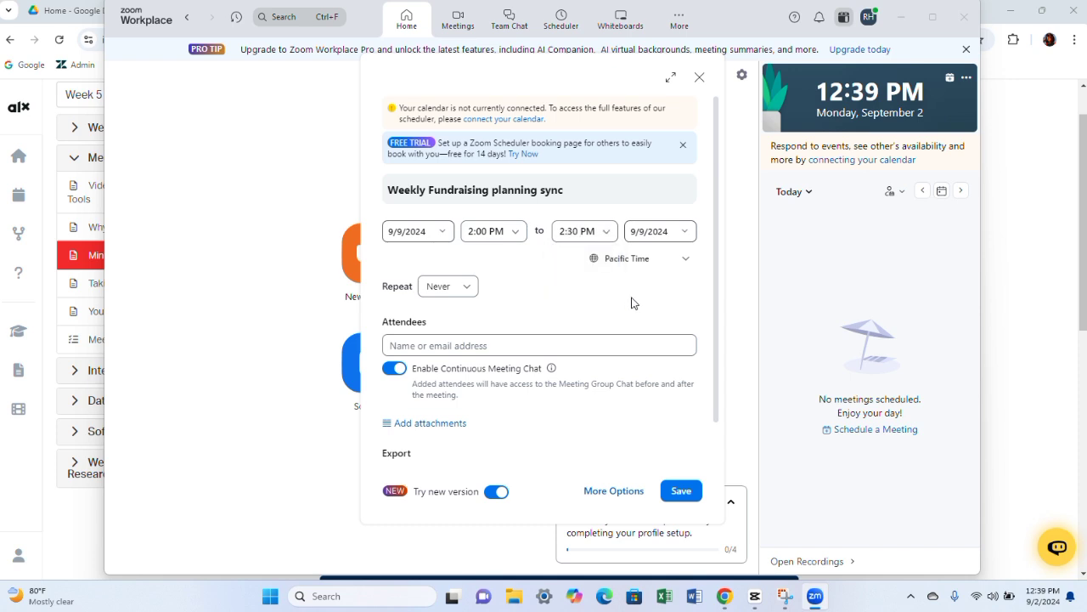
Set the meeting's end time to 2:45 PM and its time zone to (GMT+01:00) West Central Africa
click(610, 232)
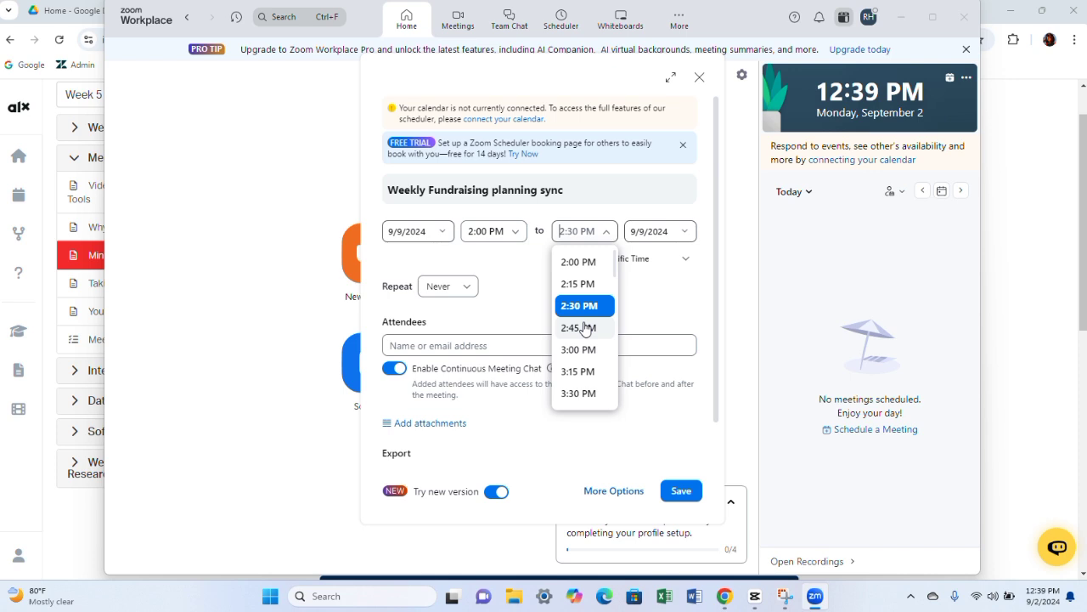
click(585, 328)
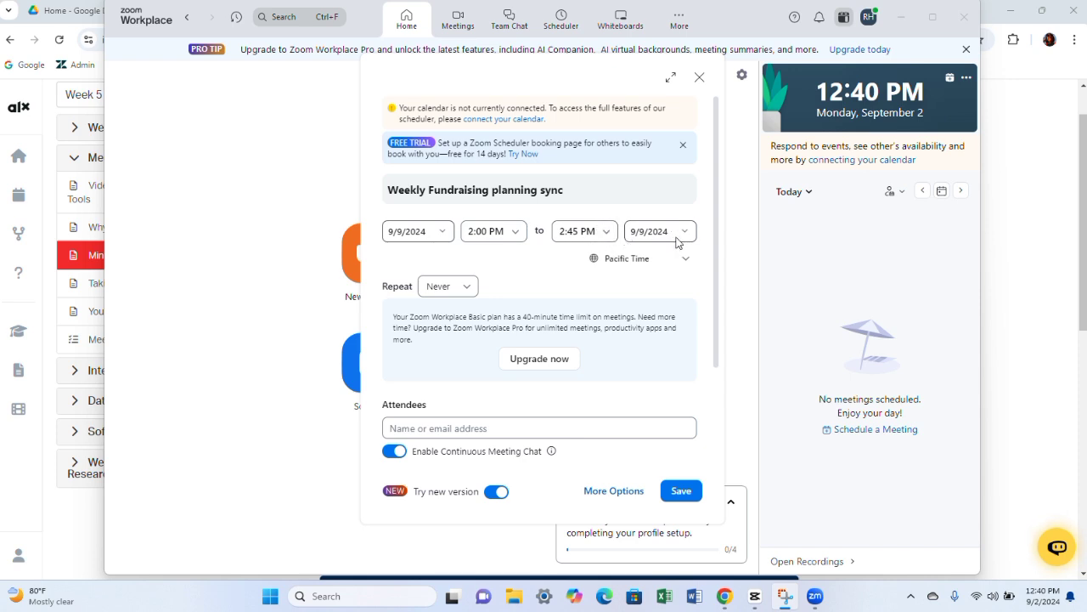
click(686, 267)
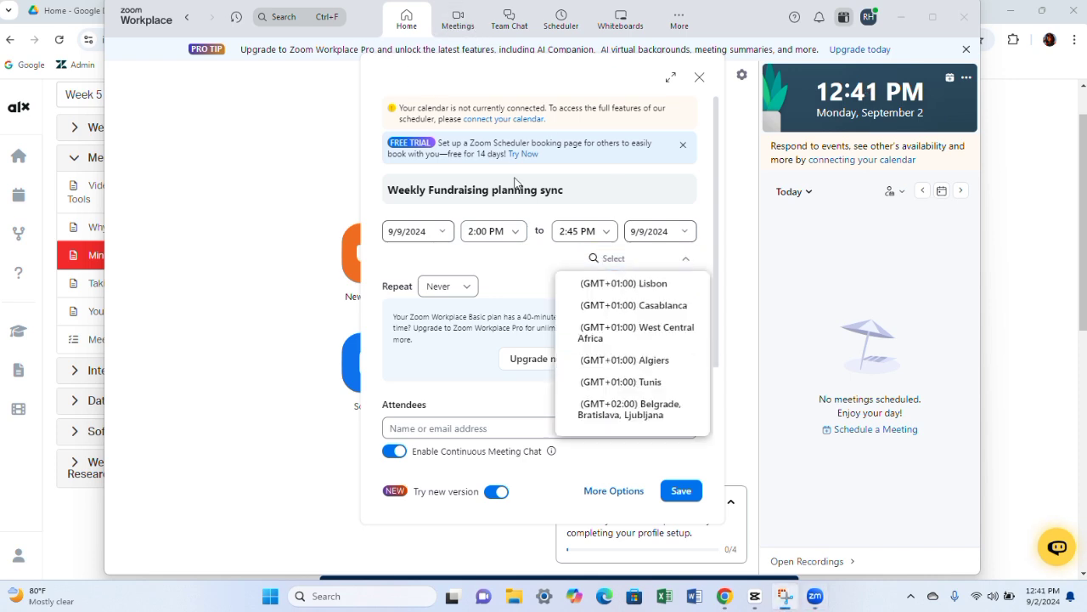
click(627, 338)
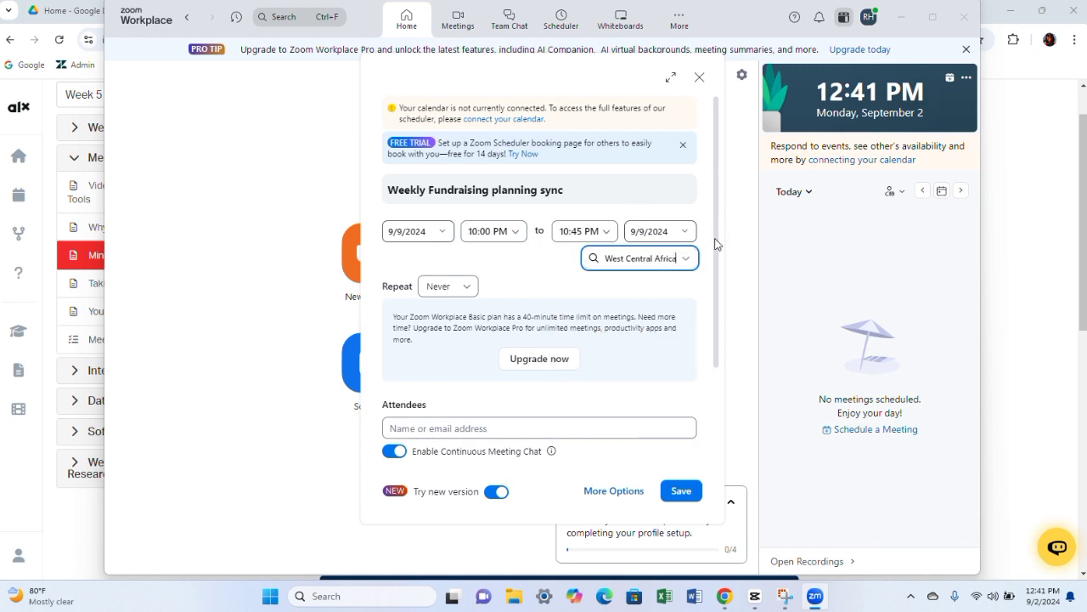
Make the meeting repeat weekly on Monday until October 20th 2025 and choose Google Calendar as the external calendar
click(472, 289)
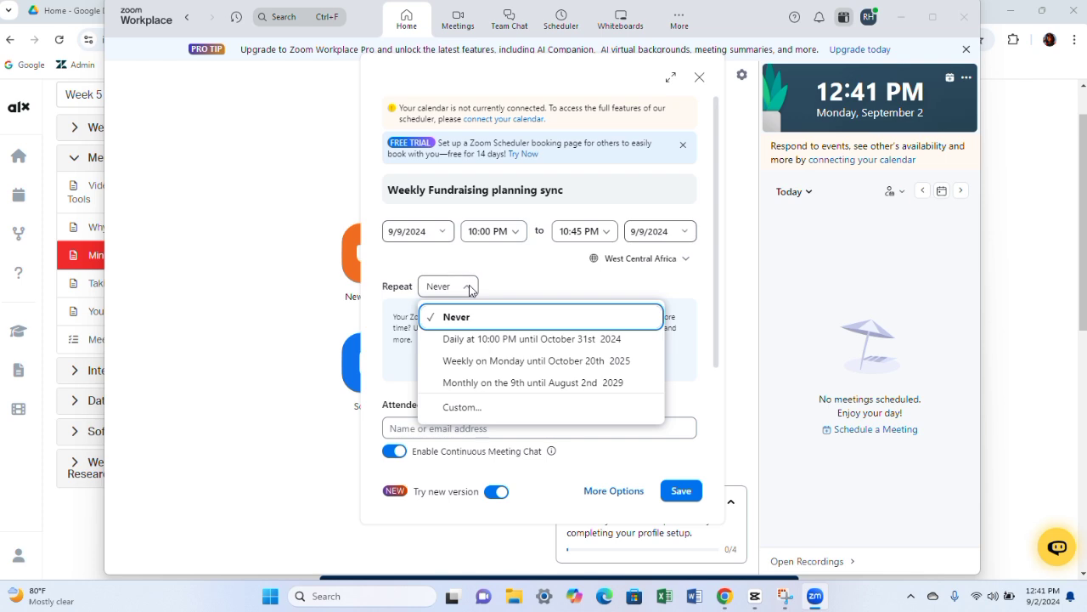
click(515, 361)
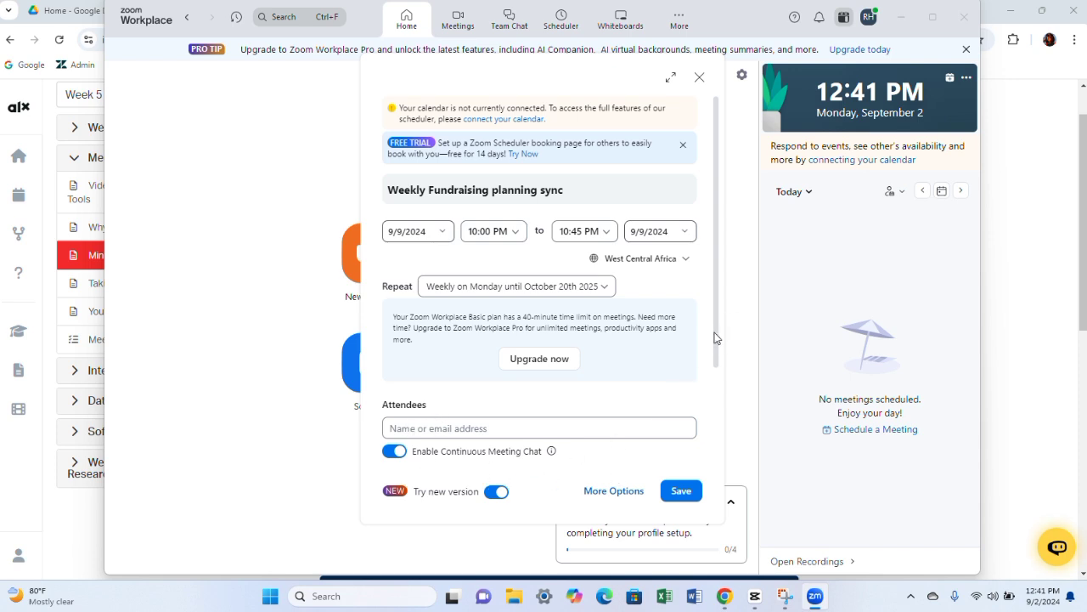
scroll(715, 338, down, 3)
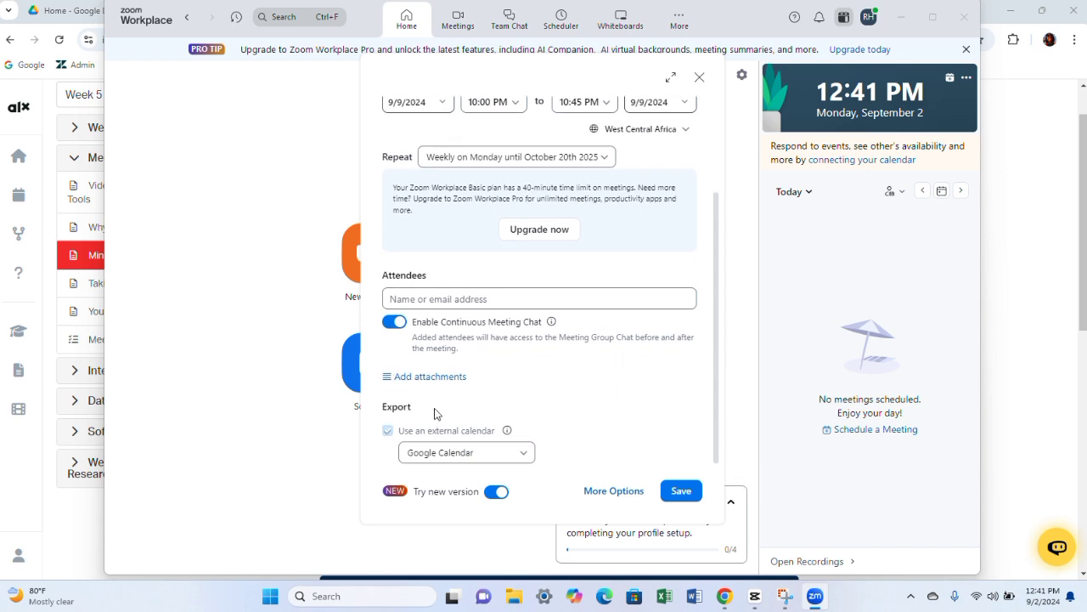
click(523, 460)
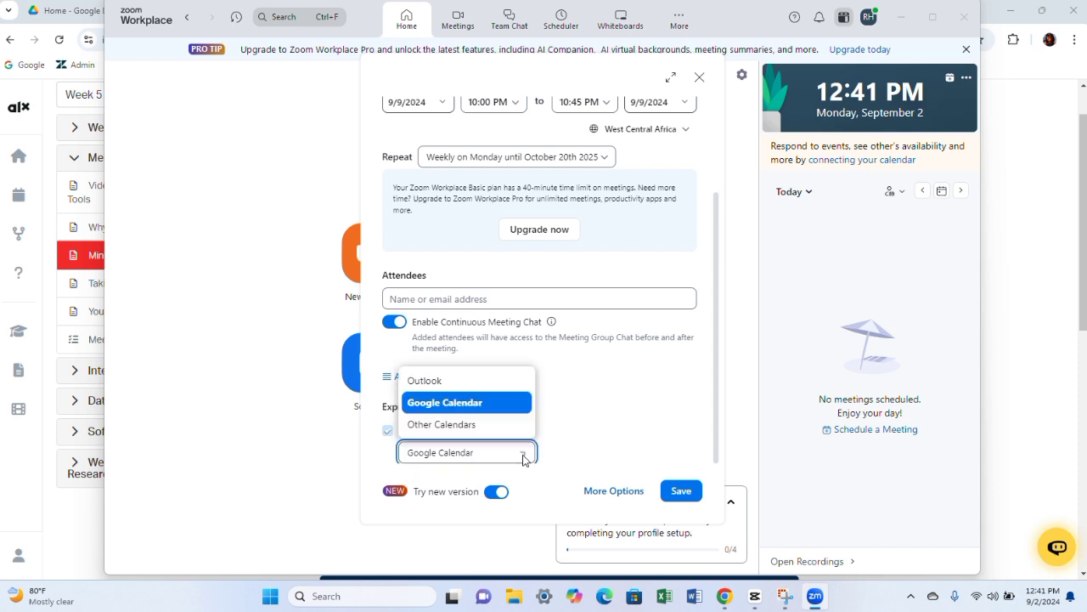
click(513, 404)
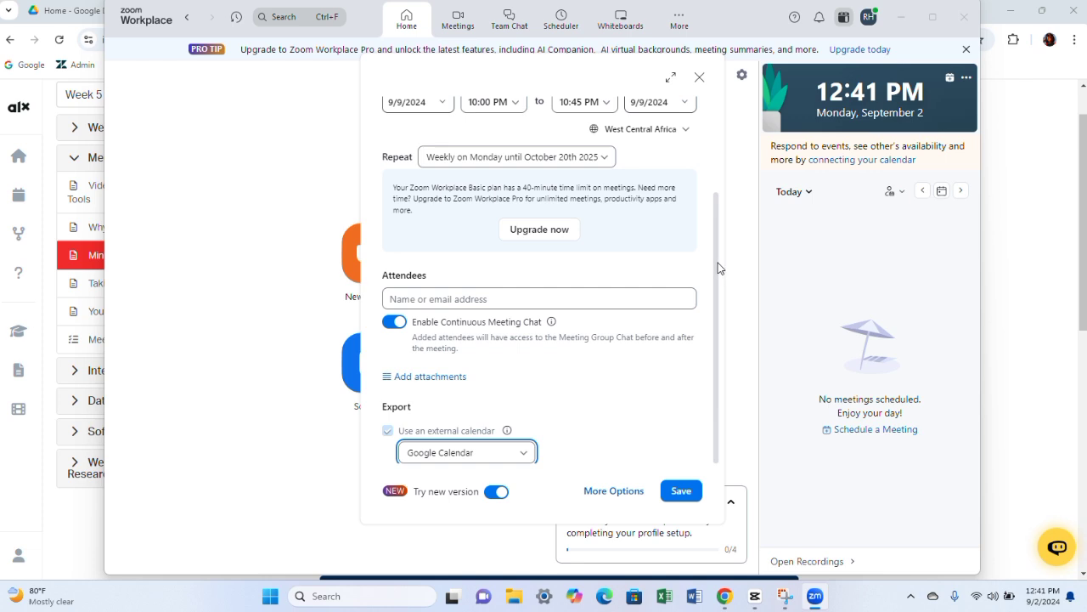
Set participants to be muted upon entry in the meeting's advanced options and save the meeting
click(606, 492)
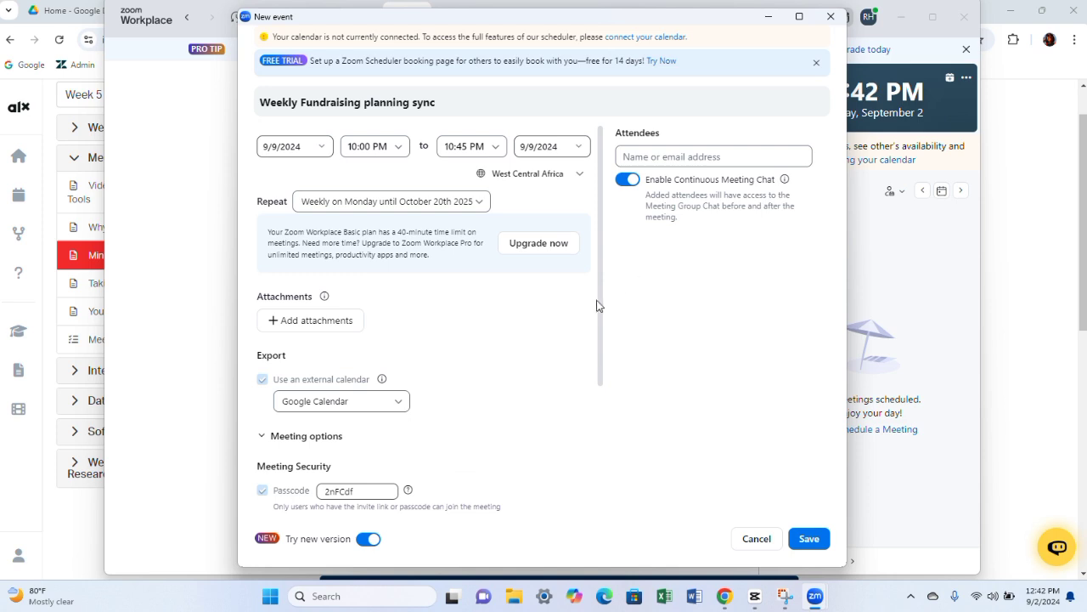
scroll(599, 305, down, 3)
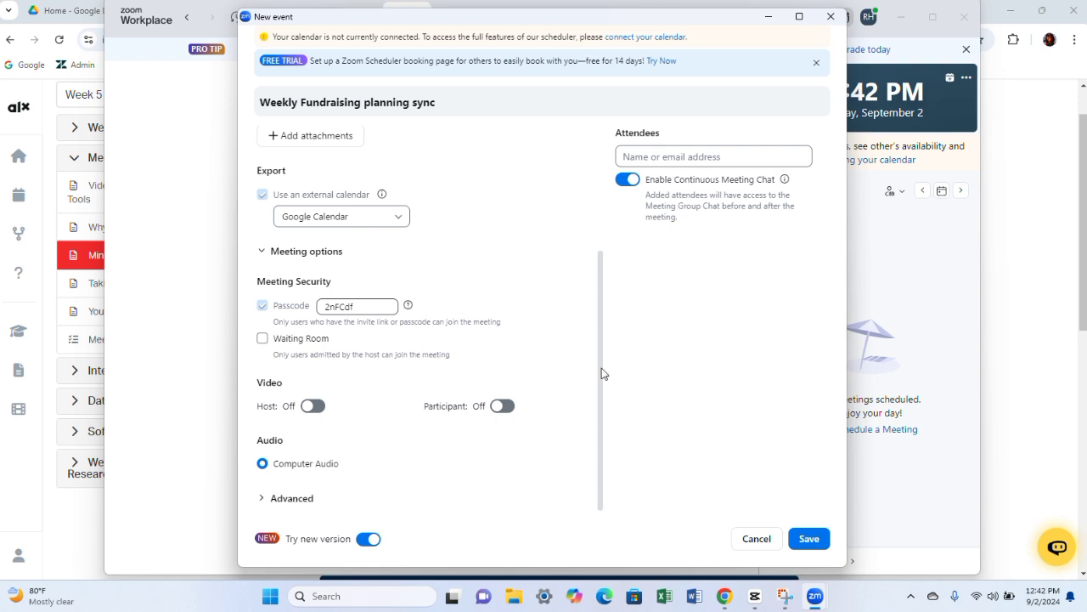
click(308, 499)
scroll(602, 315, down, 2)
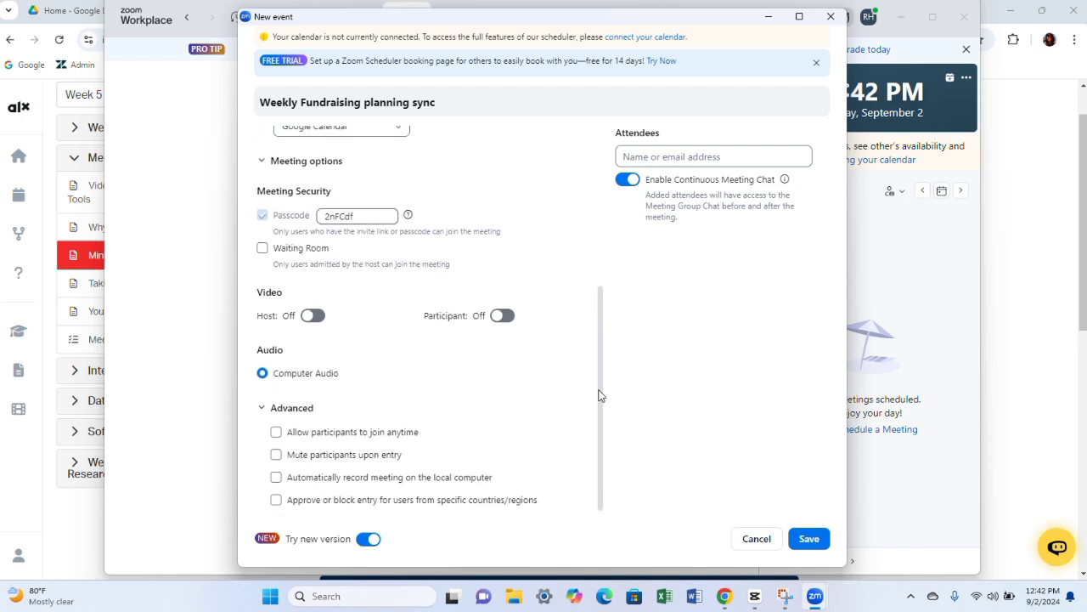
click(276, 456)
drag(600, 318, 600, 207)
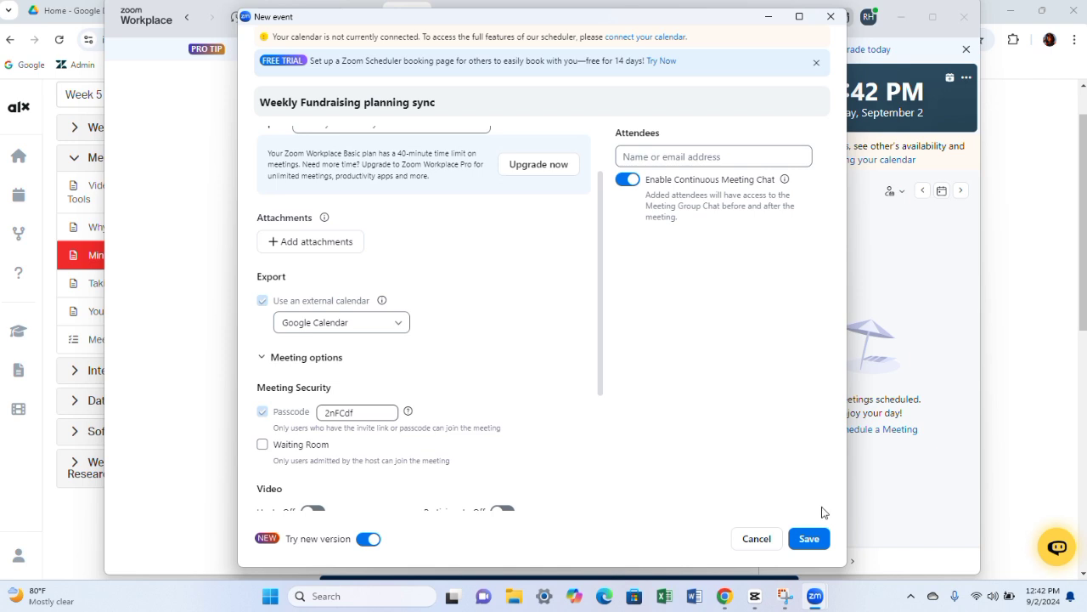
click(810, 539)
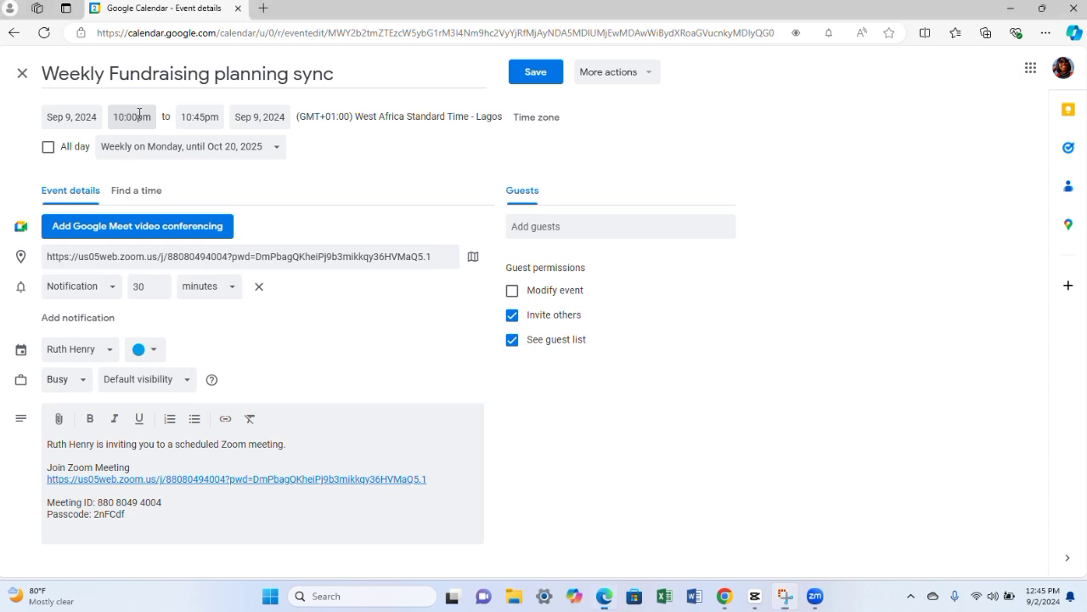
Set the Google Calendar event's start time to 2:00pm and check its end time and end date
click(139, 115)
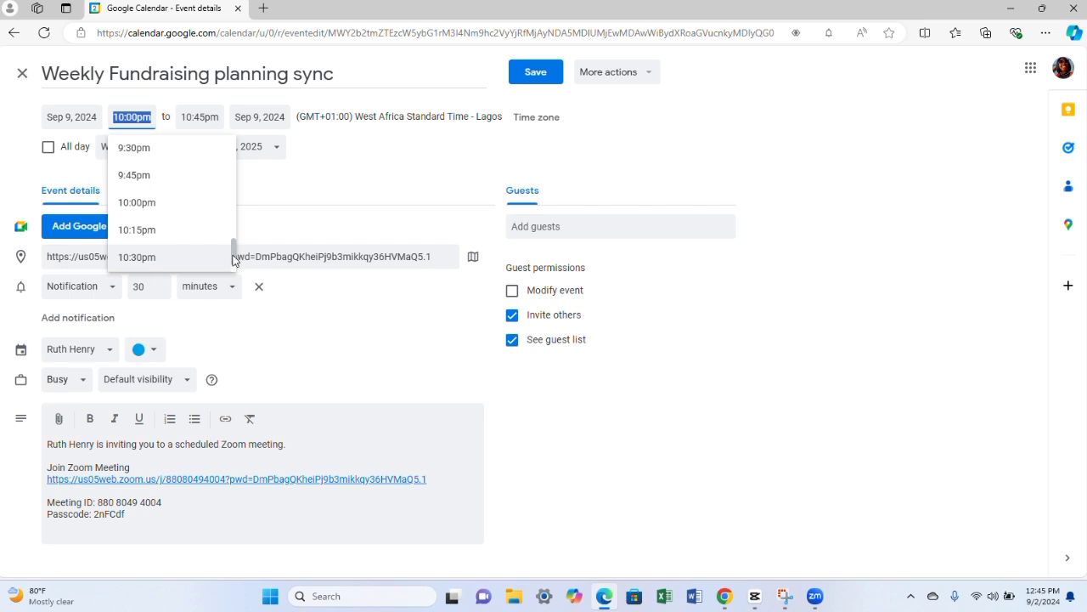
drag(234, 259, 218, 145)
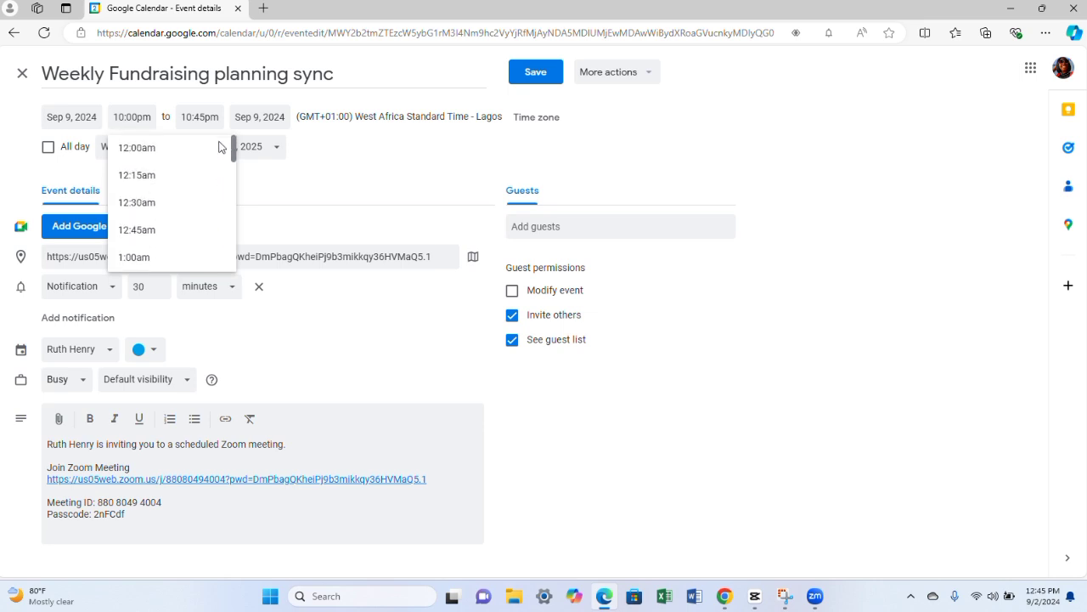
click(127, 117)
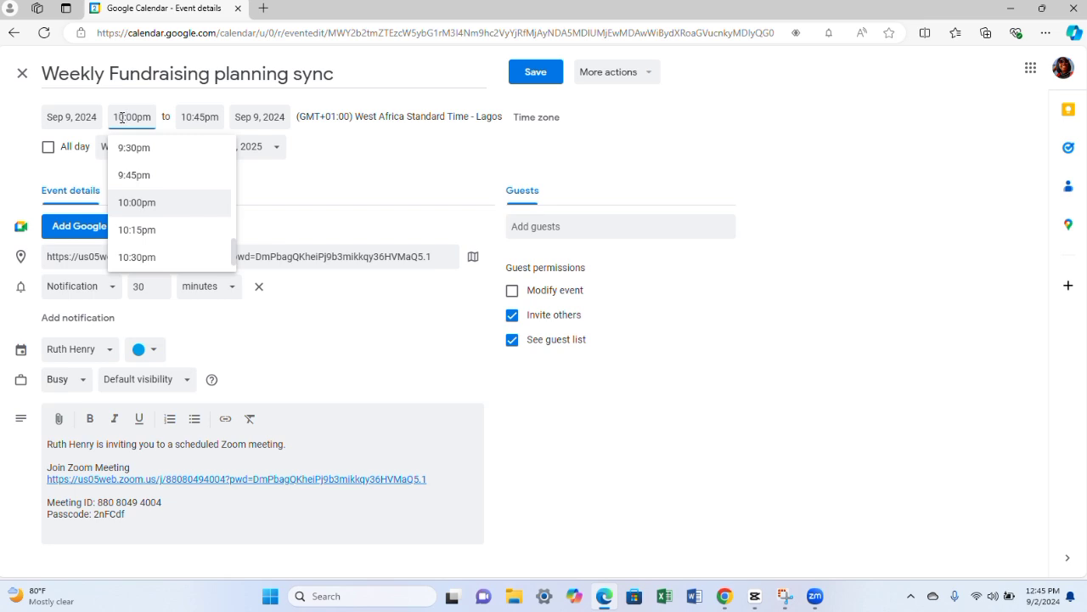
triple_click(125, 116)
click(125, 116)
key(BackSpace)
key(BackSpace)
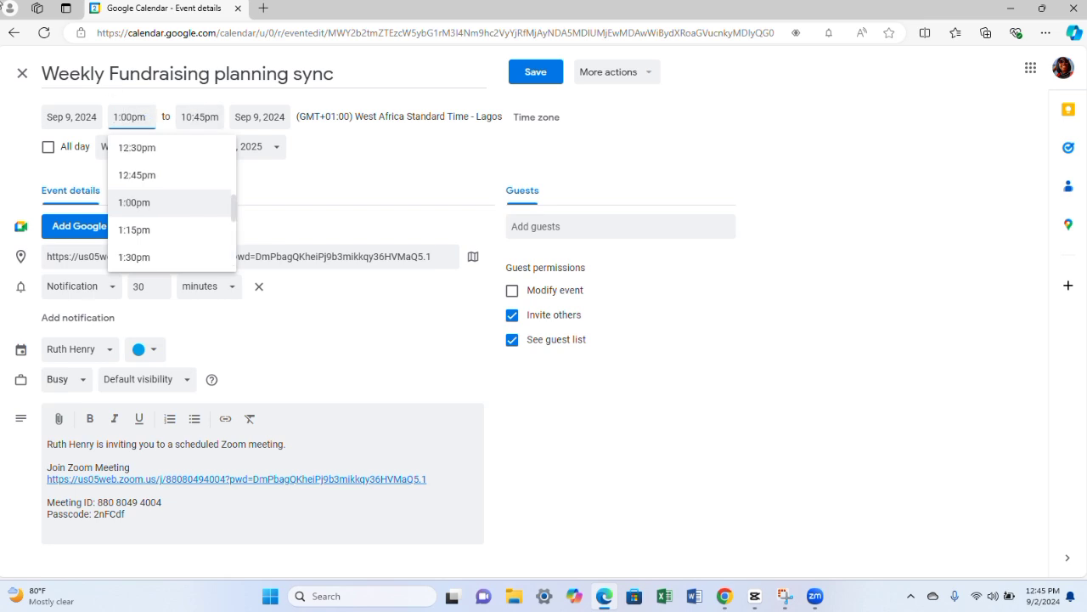
text(2)
click(202, 199)
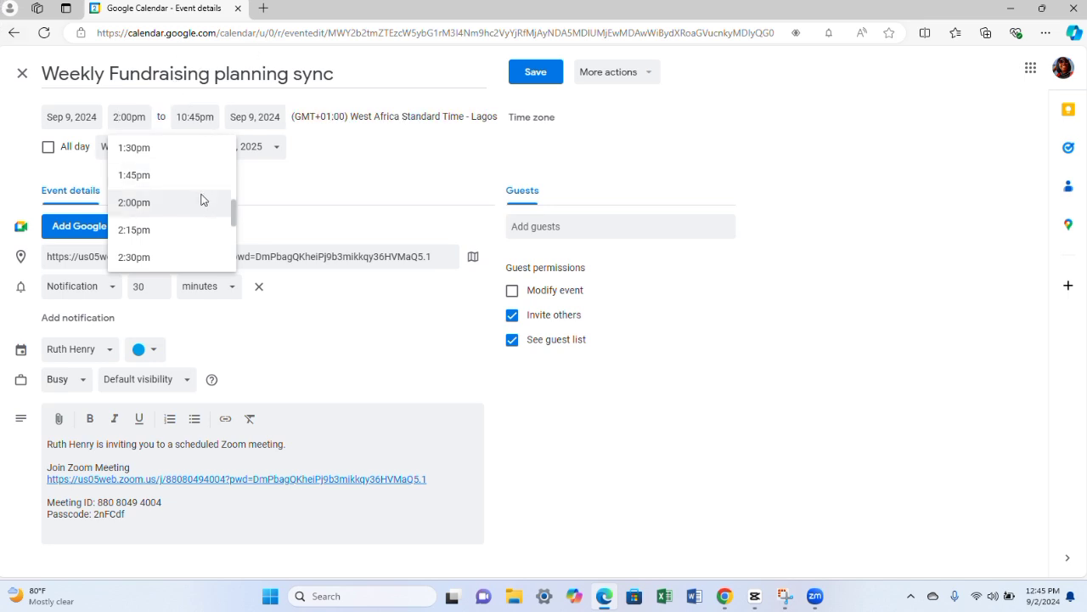
click(197, 116)
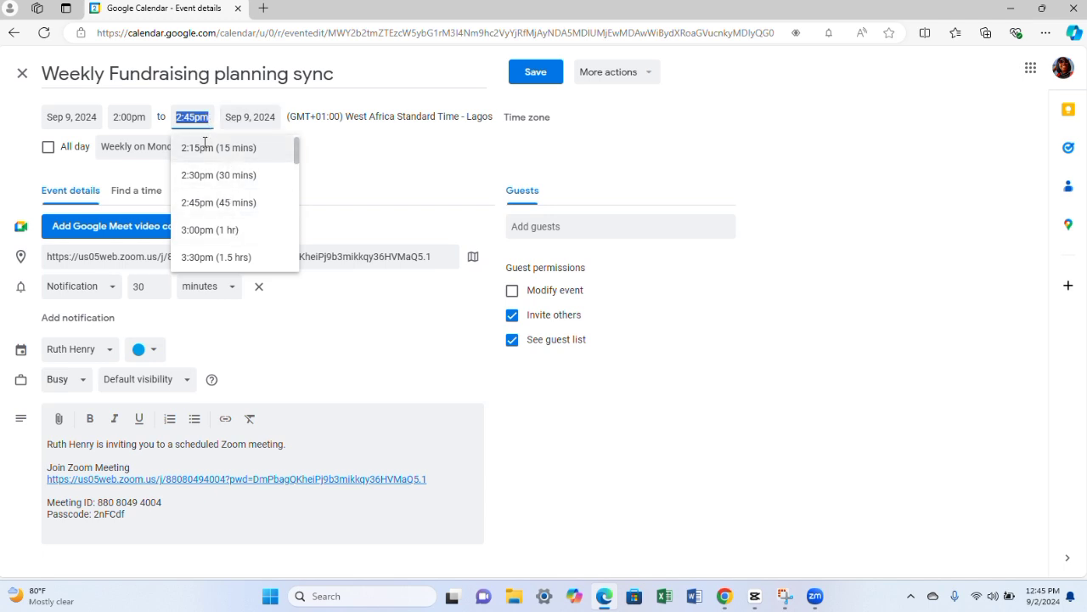
click(260, 117)
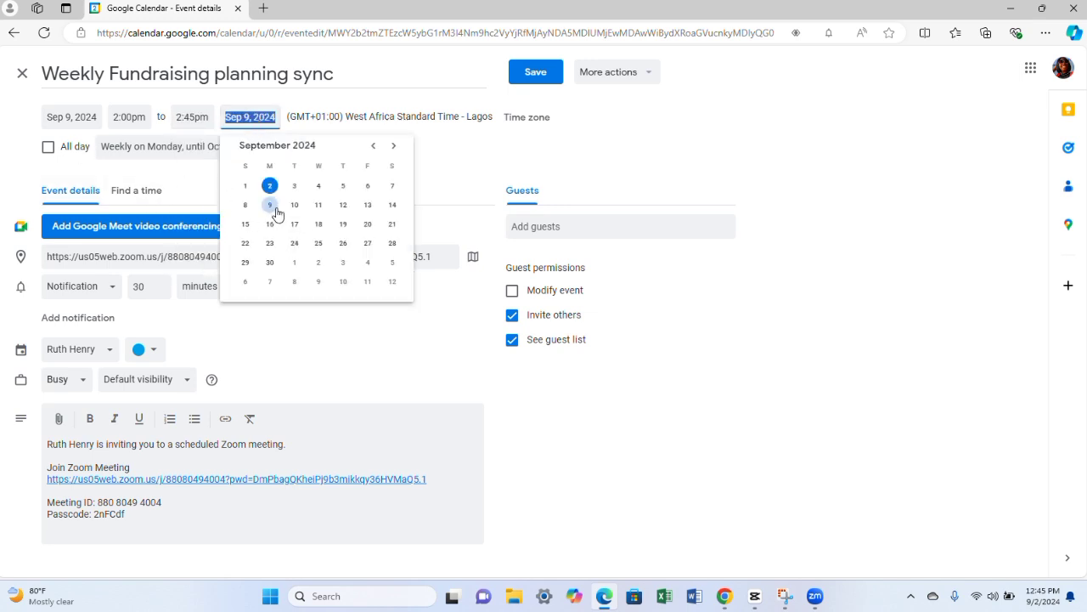
click(146, 168)
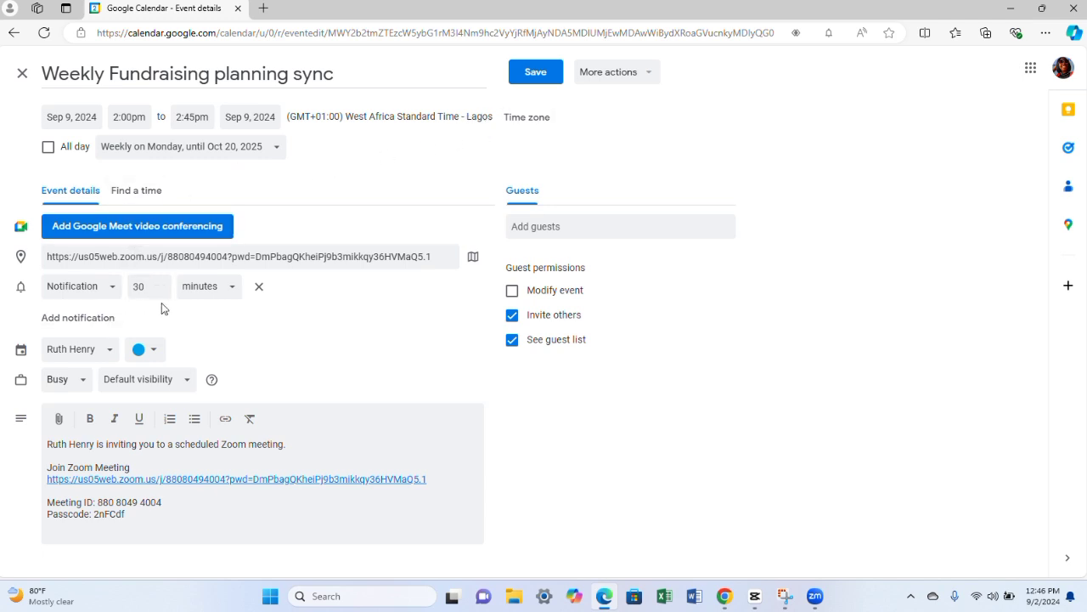
Assign the event to the personal schedule calendar and copy the Zoom invitation text from its description
click(109, 351)
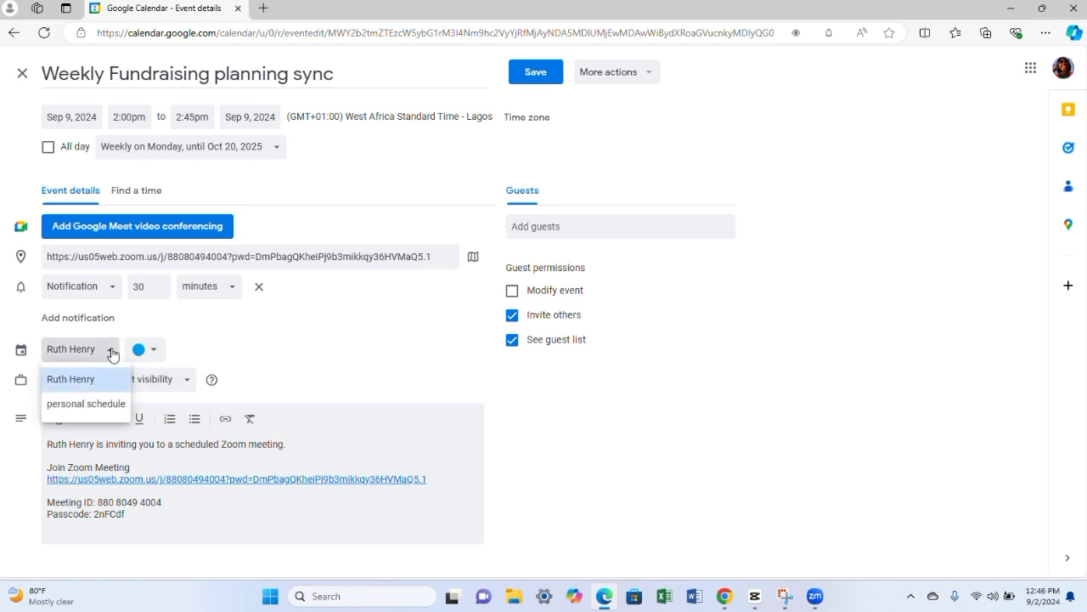
click(100, 408)
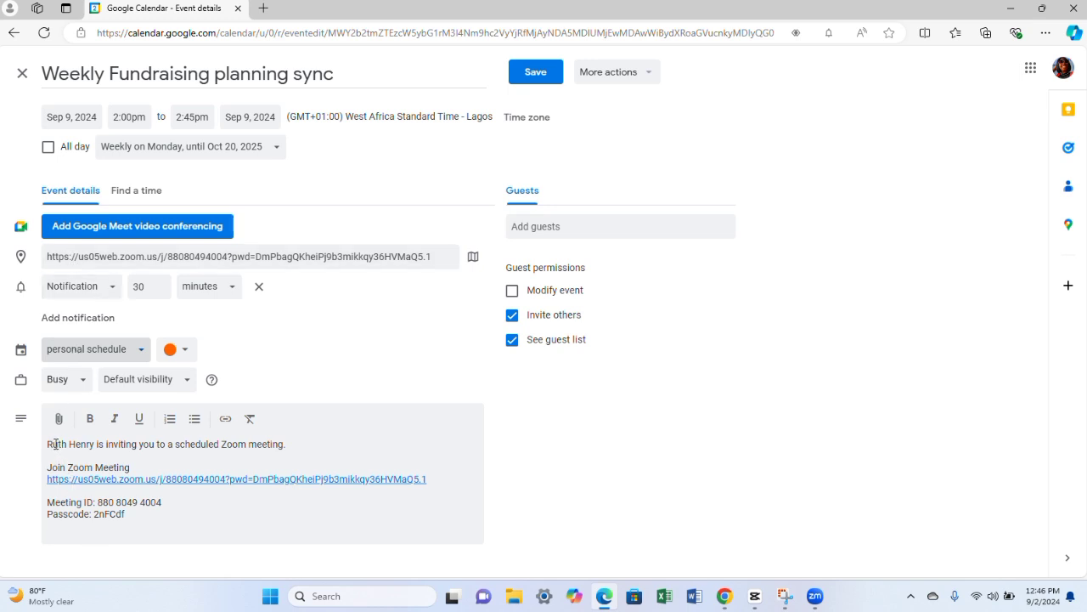
drag(49, 444, 87, 522)
key(ctrl+c)
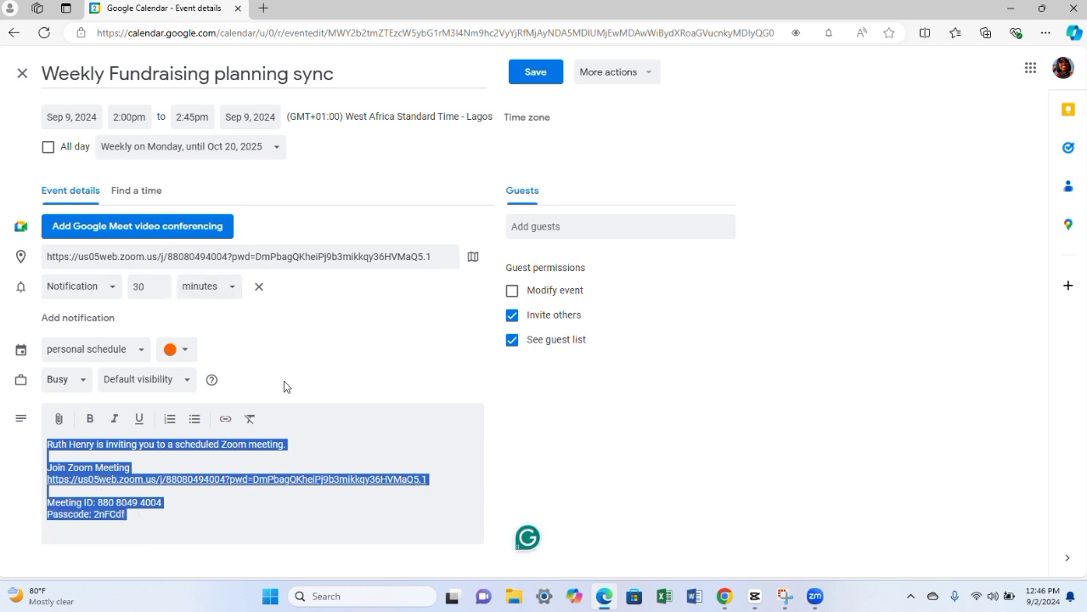
Turn off the guests' Invite others permission and save the calendar event
click(703, 309)
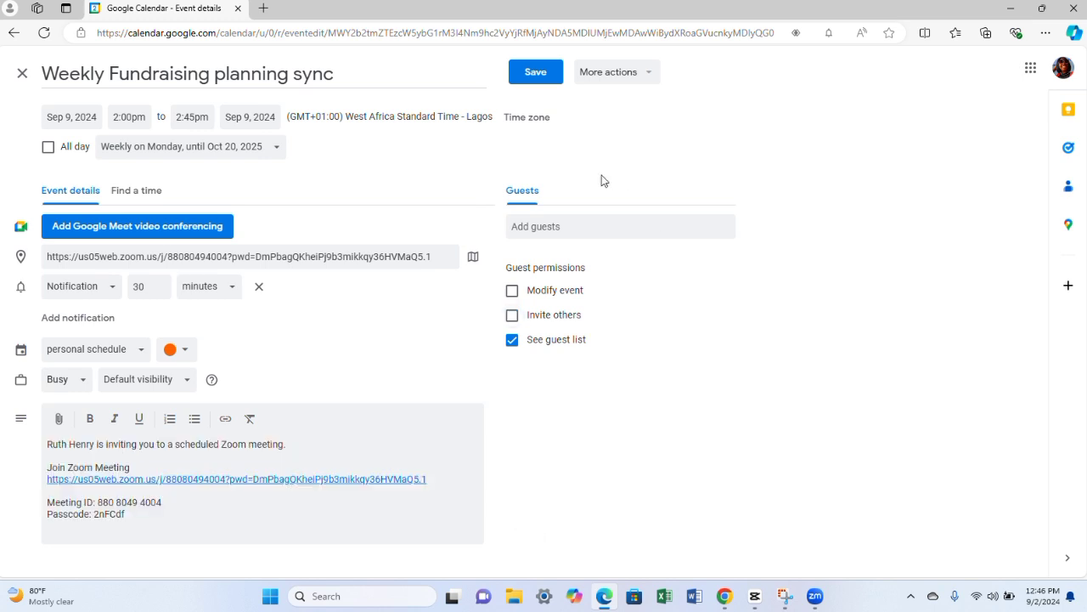
click(536, 73)
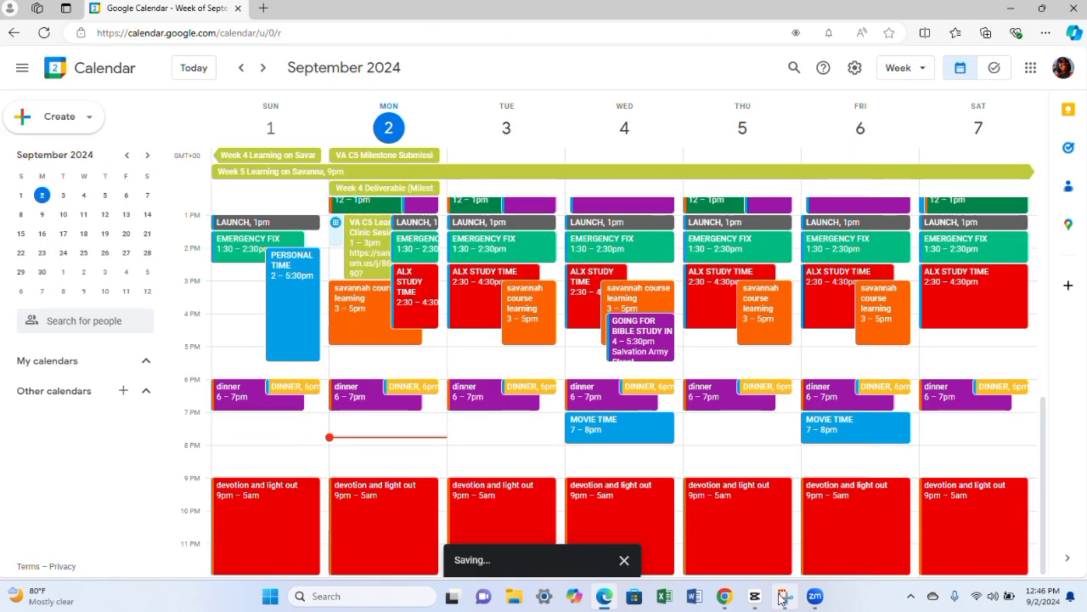
Switch to Word, dismiss the activation notice and open the recent document Week 5 mileston 1 links
click(694, 596)
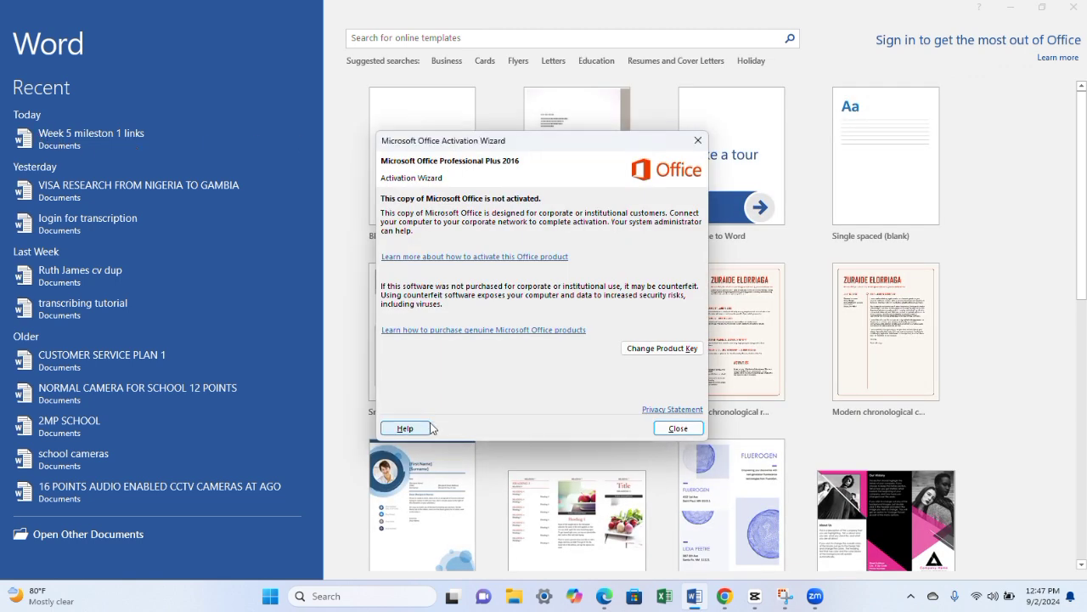
click(681, 430)
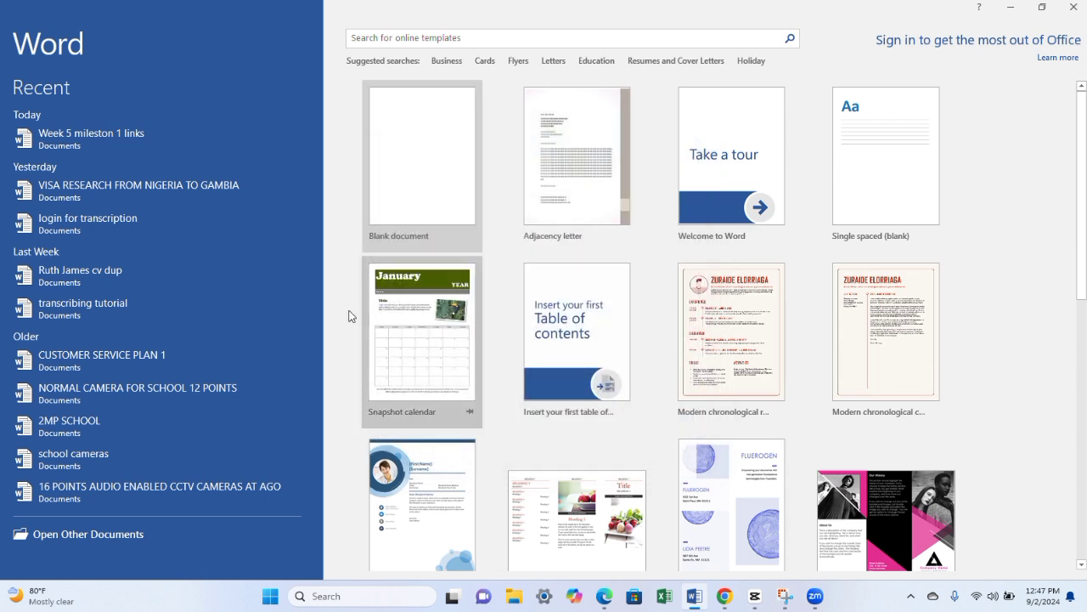
click(149, 141)
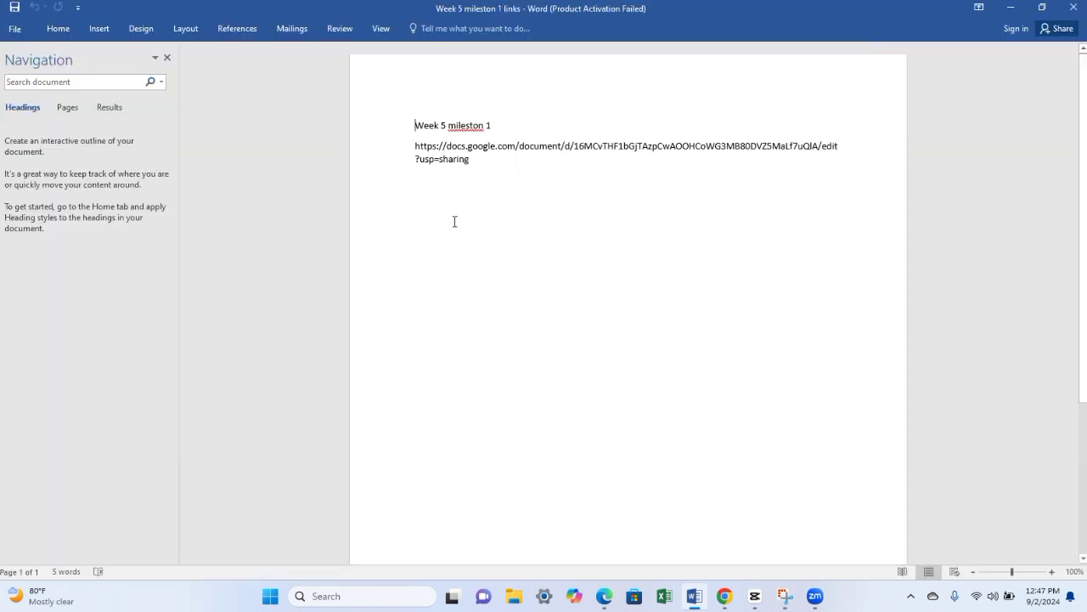
Paste the copied Zoom invitation, including the meeting passcode, after the Google Docs link in the document
click(494, 166)
key(Return)
key(Return)
click(495, 167)
key(ctrl+v)
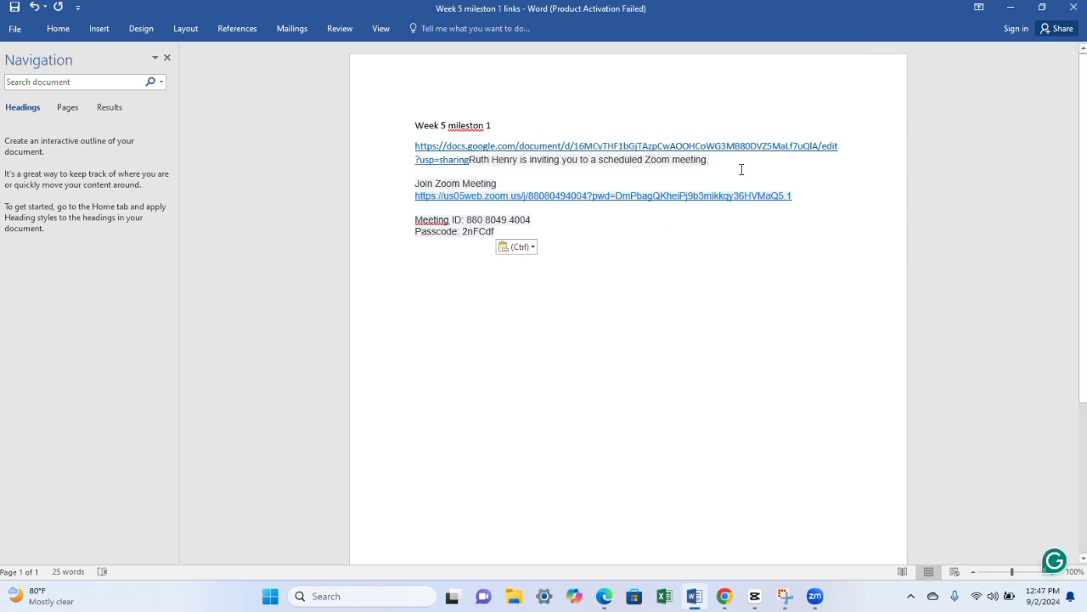
click(413, 178)
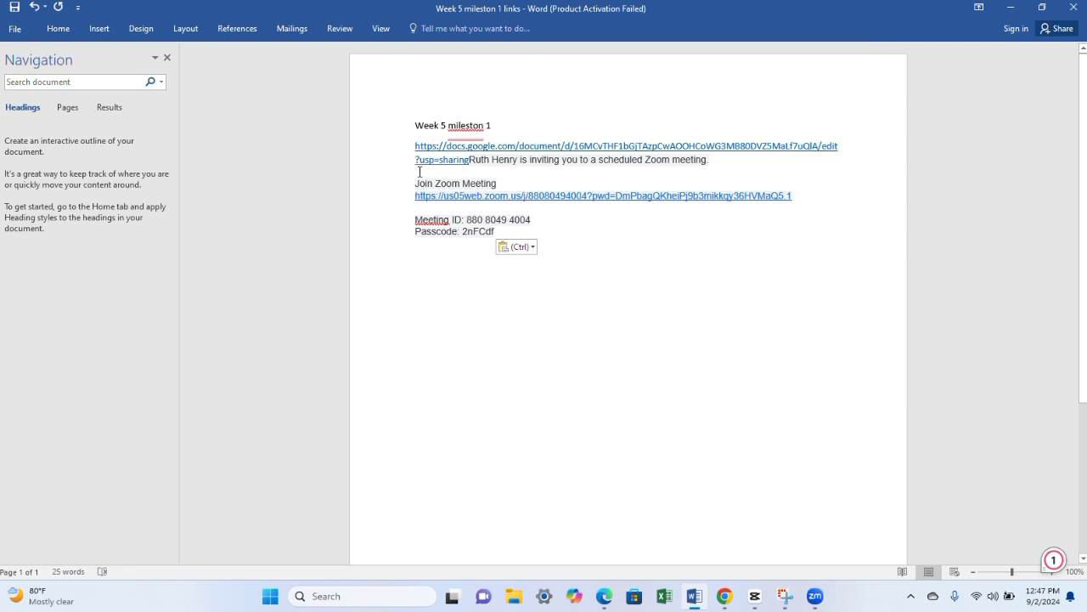
key(Return)
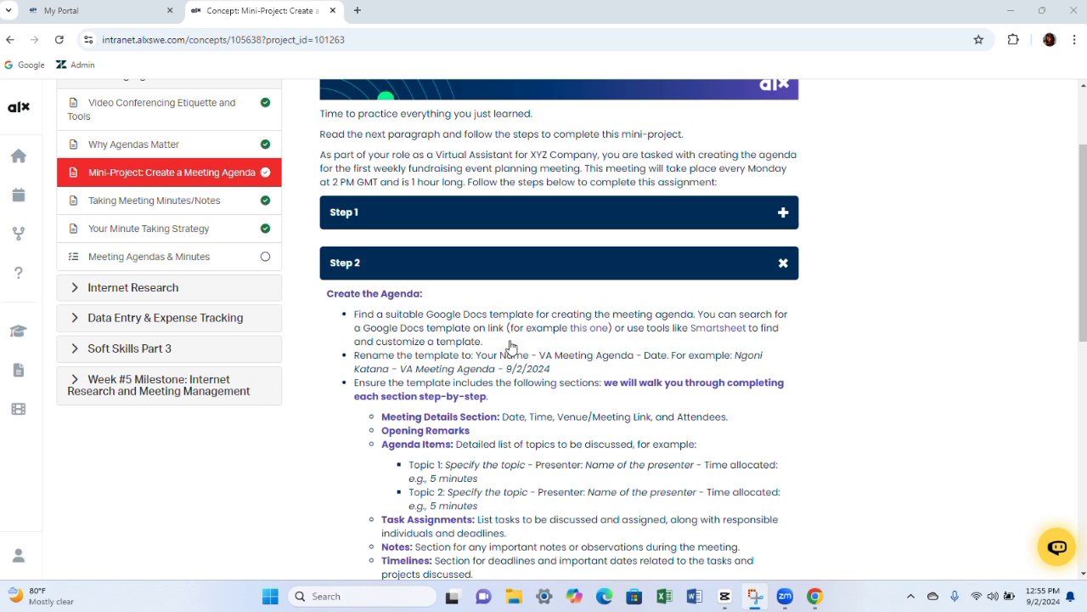
Open the example agenda template linked in Step 2 of the mini-project and make a Google Docs copy of Team Meeting Agenda
click(588, 330)
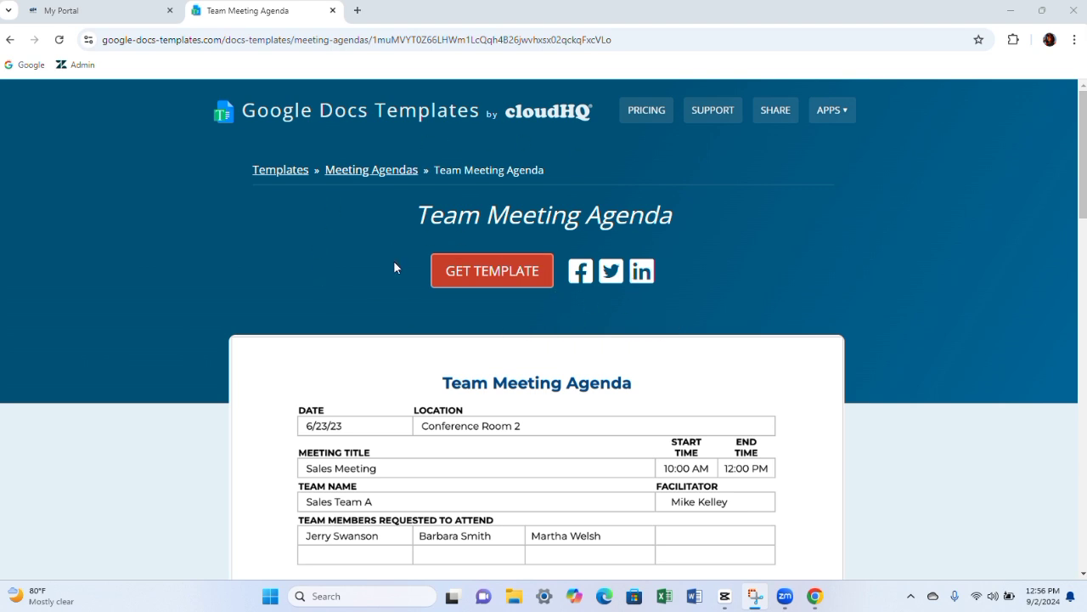
click(463, 274)
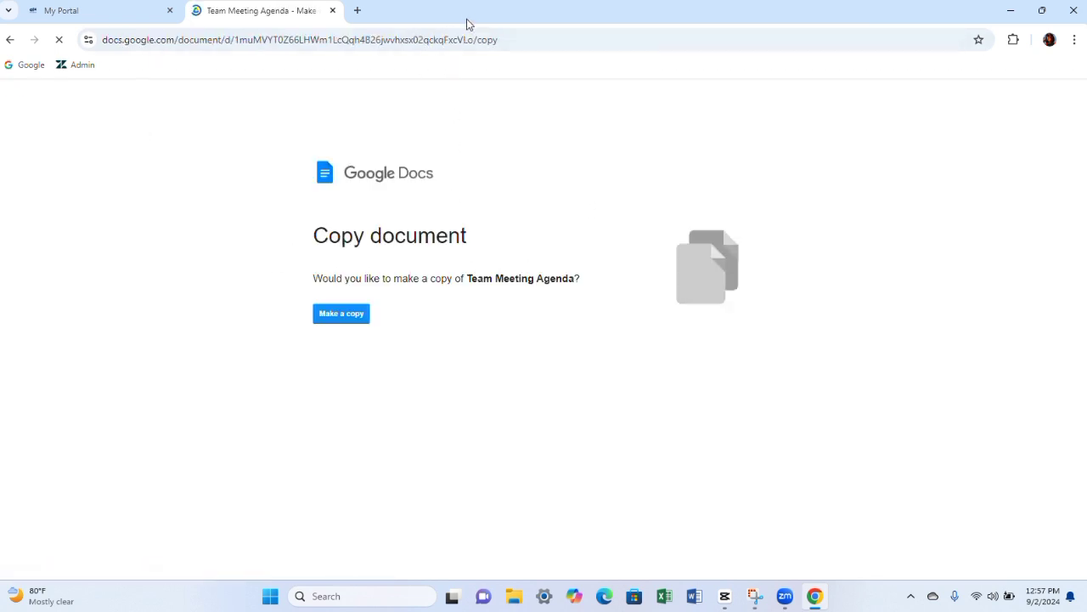
click(353, 316)
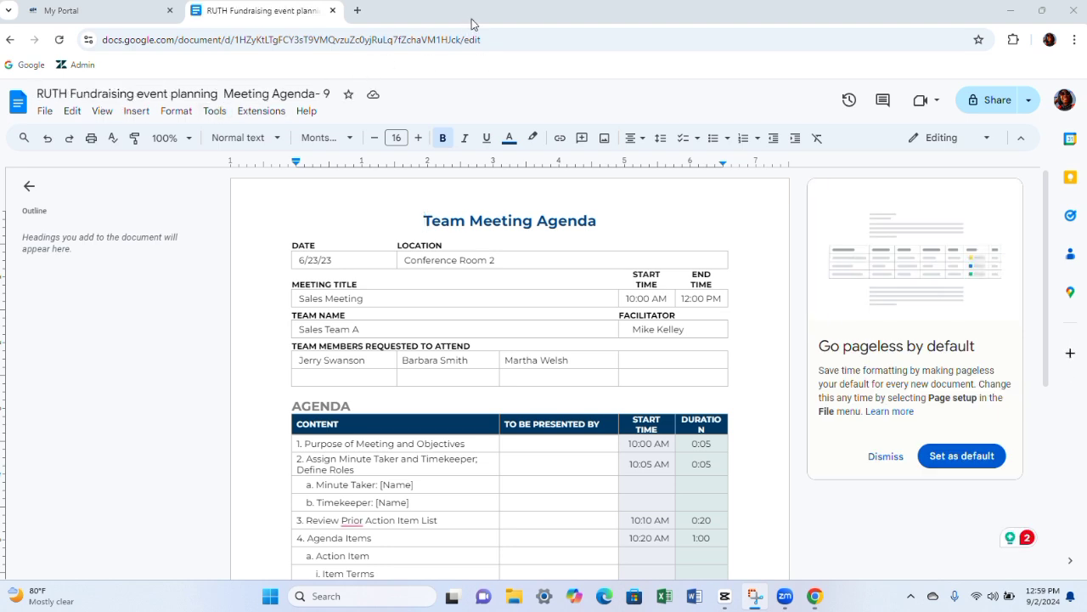
Complete the date at the end of the agenda document's file name as 9/9/24
click(332, 95)
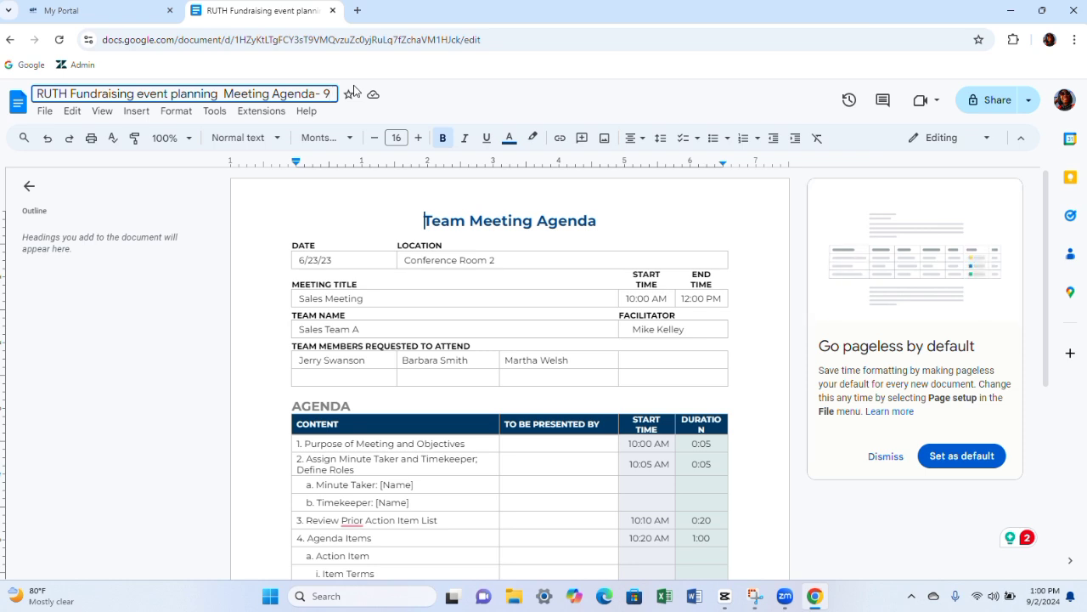
text(/)
key(BackSpace)
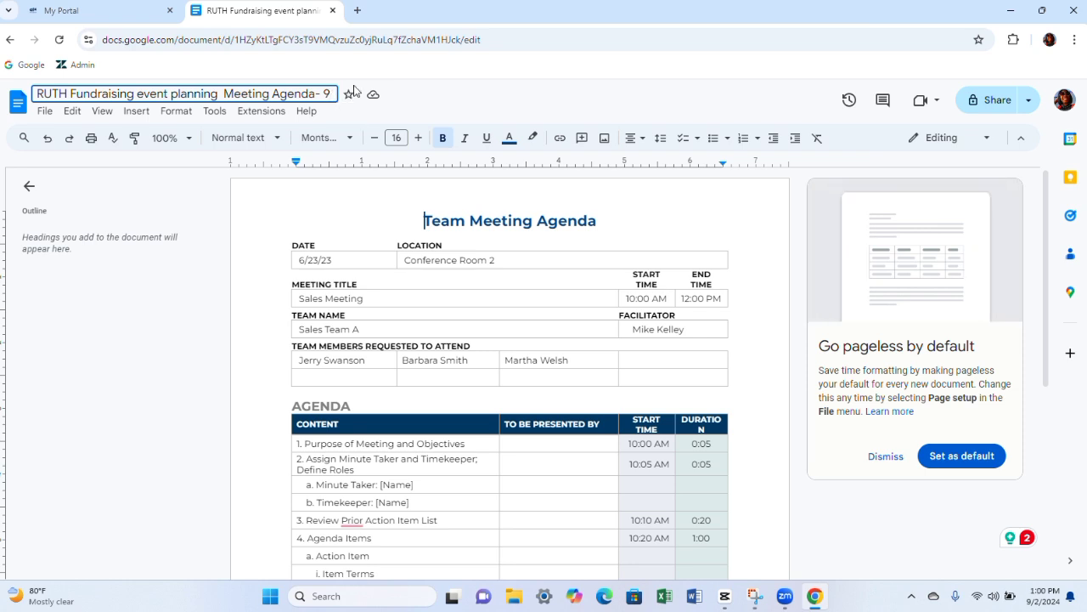
text(/)
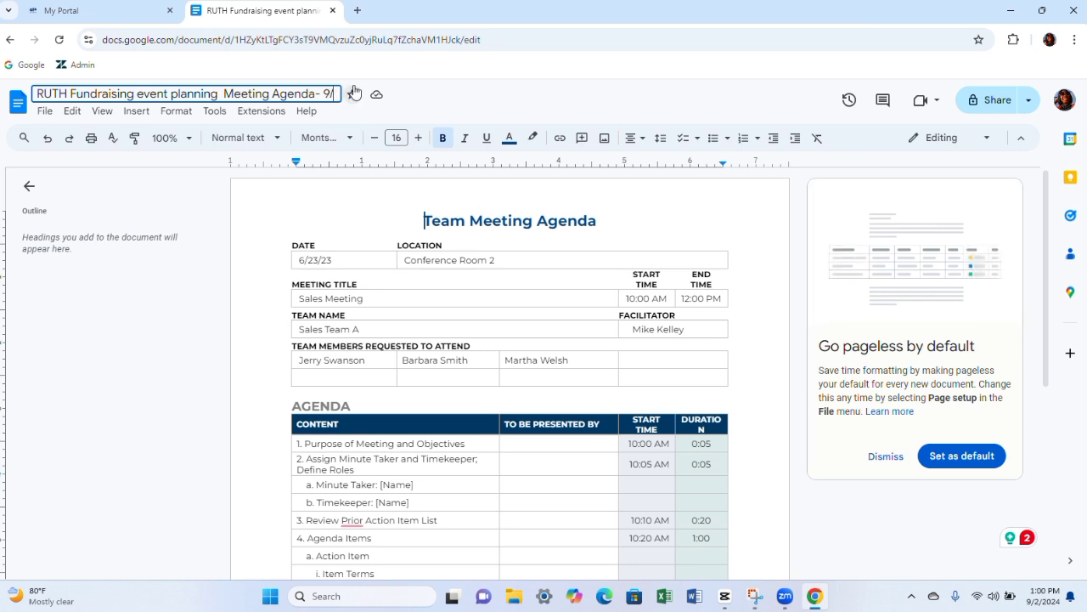
text(9/24)
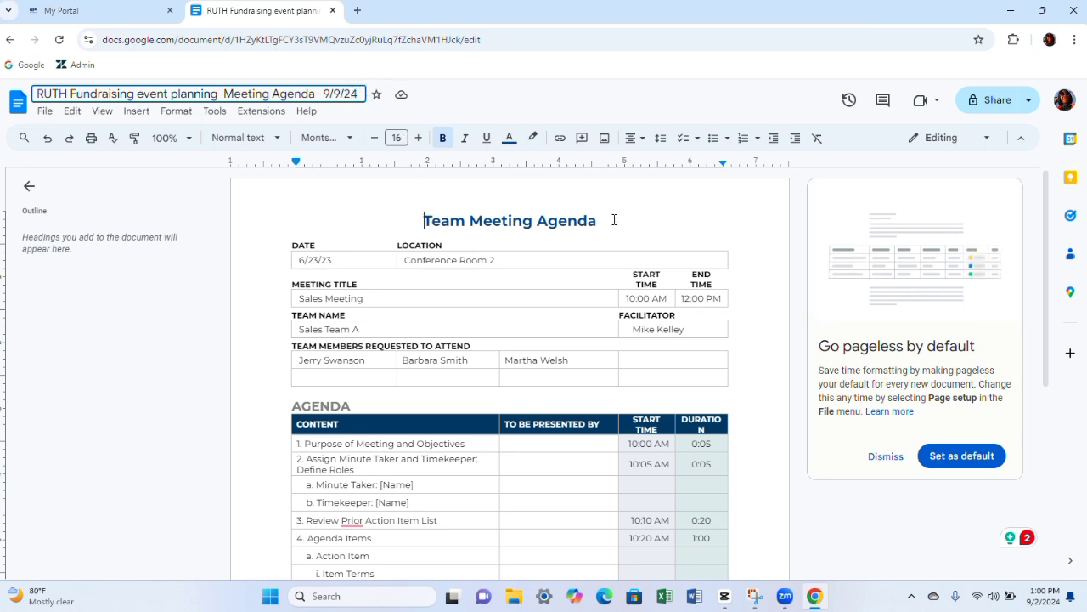
Replace the word Team in the agenda's heading with "First week"
click(475, 219)
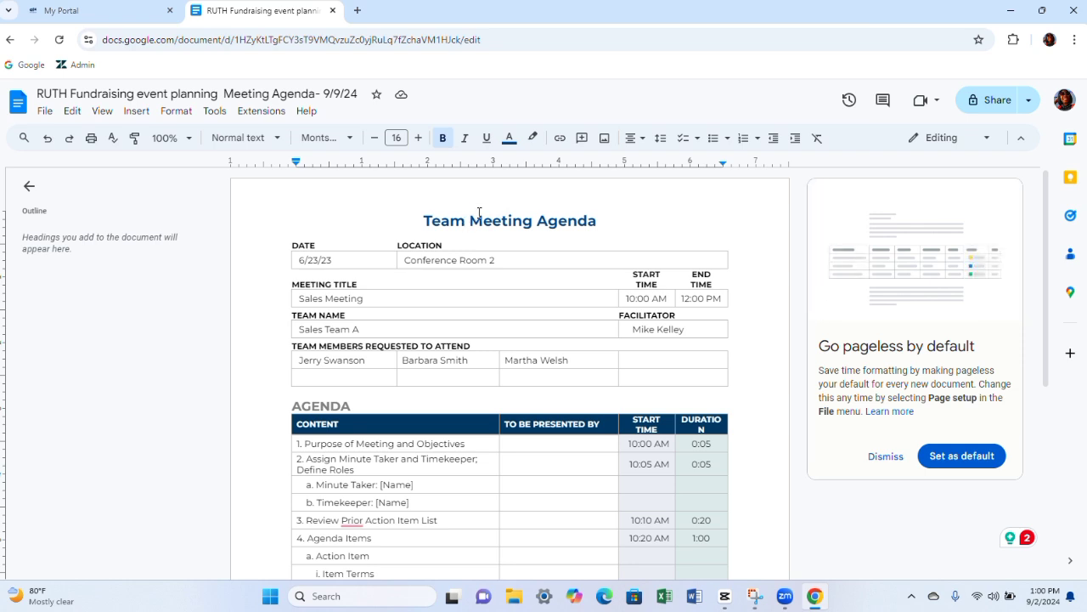
key(BackSpace)
key(BackSpace)
key(BackSpace)
key(BackSpace)
key(BackSpace)
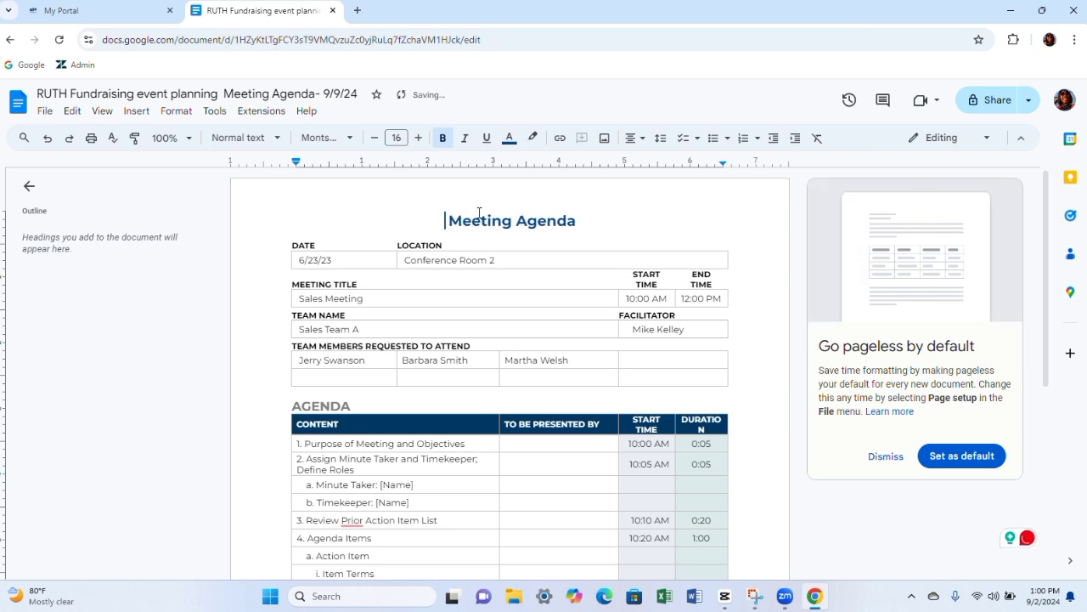
text(First )
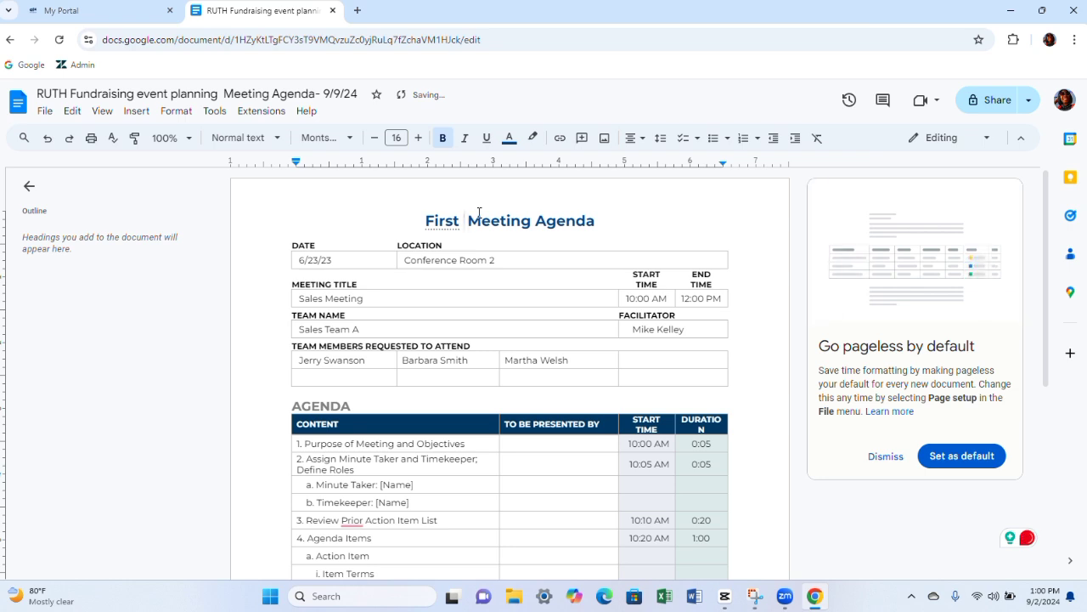
text(week)
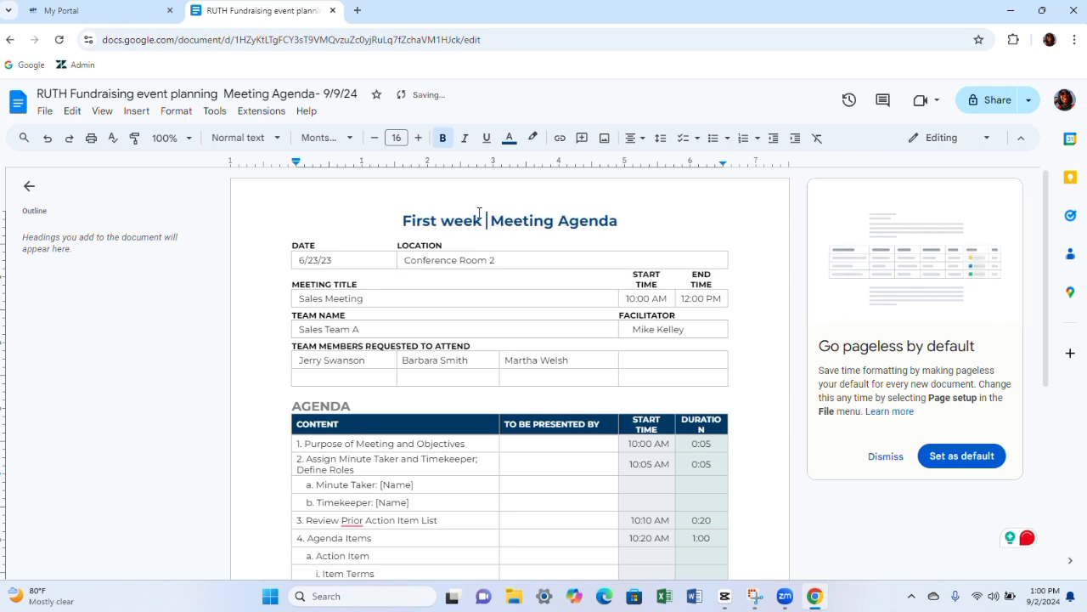
Extend the agenda heading with "Fundraising" and capitalize "Week" so it reads "First Week Fundraising Meeting Agenda"
text( fundra)
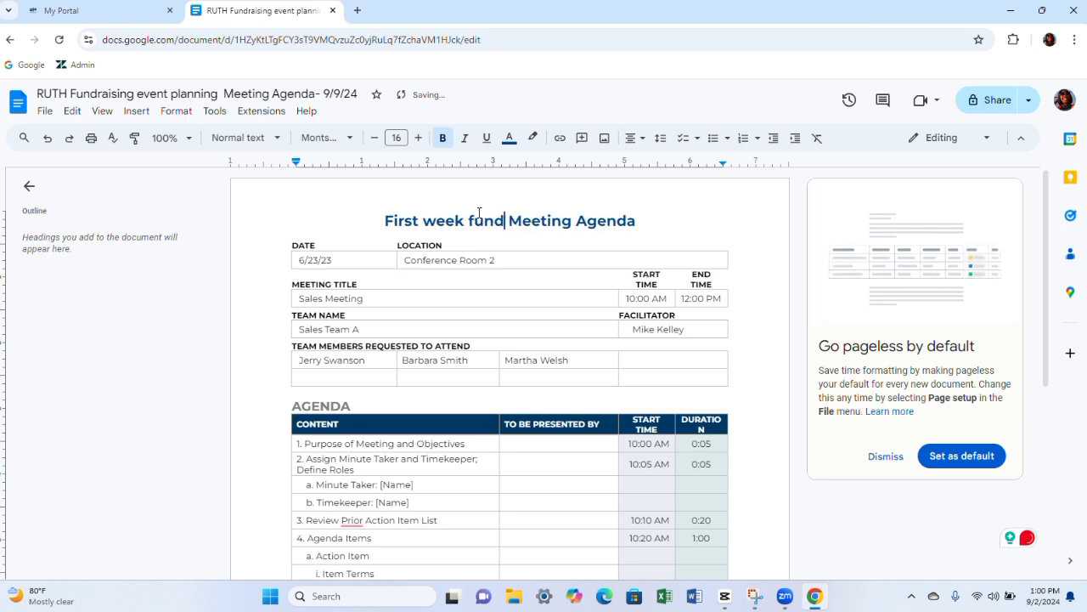
text(ising)
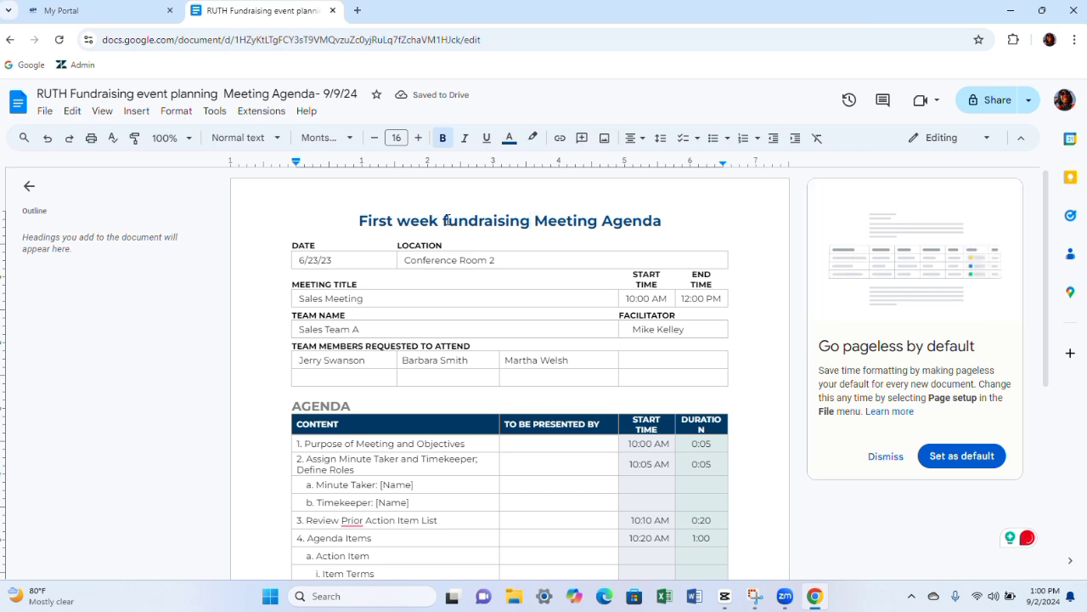
key(BackSpace)
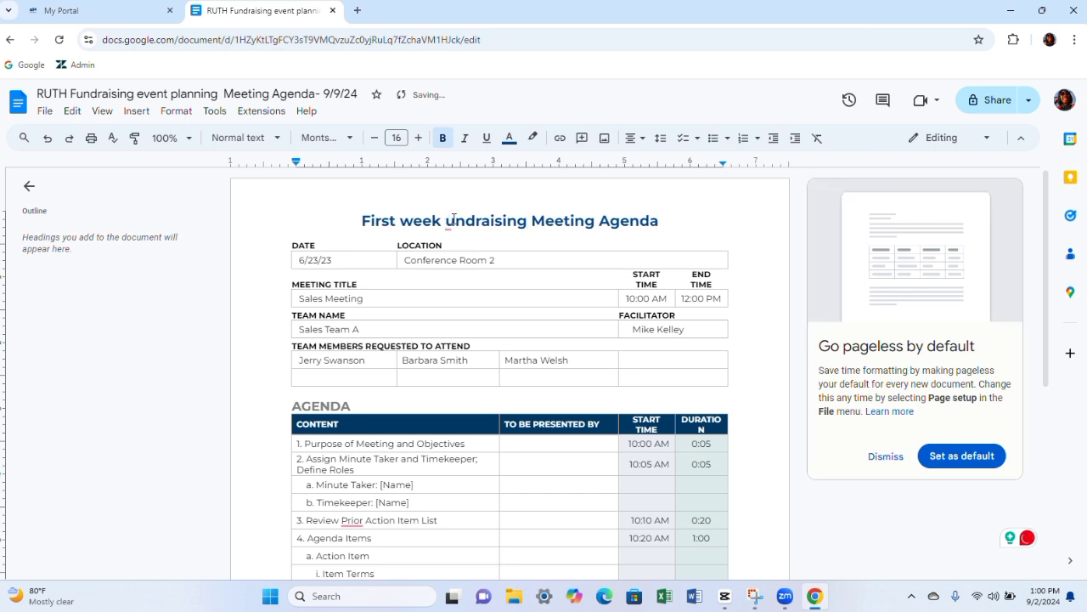
text(F)
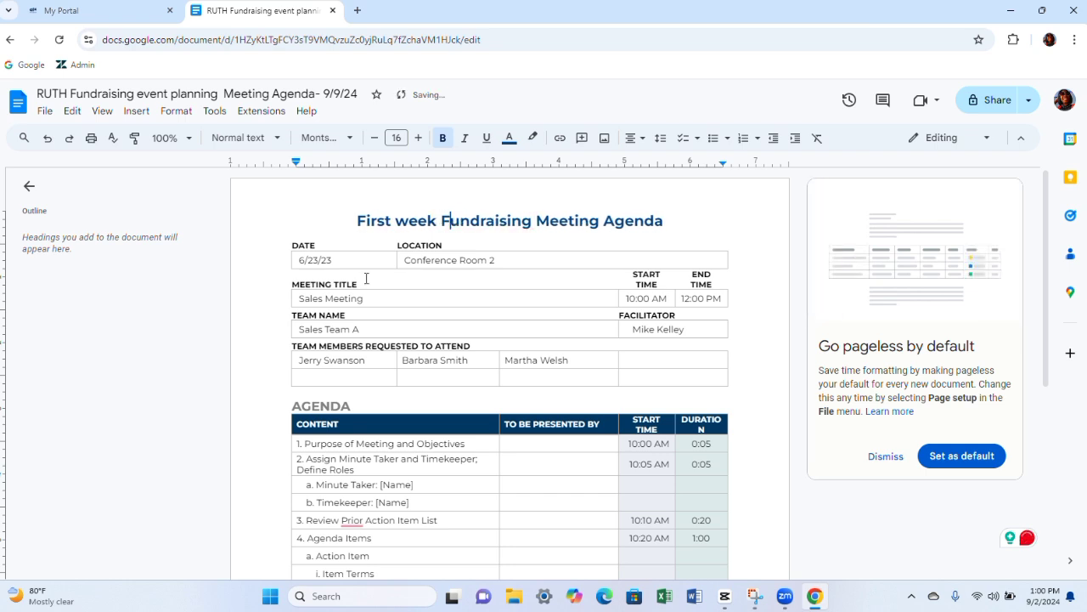
click(406, 222)
key(BackSpace)
text(W)
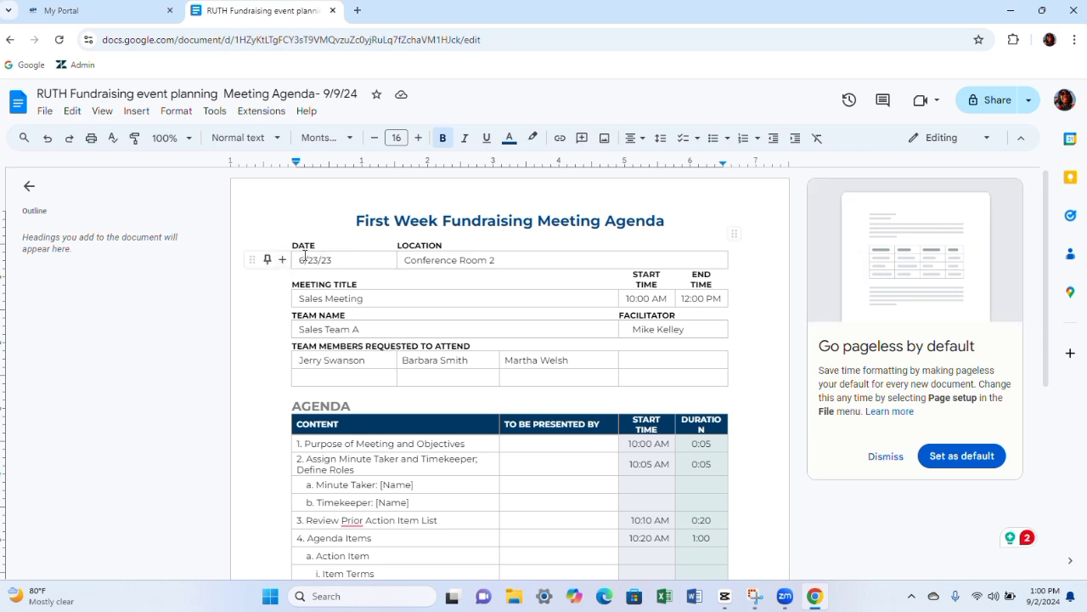
Change the date in the agenda's Date cell to 9/9/24
click(305, 259)
key(BackSpace)
text(9)
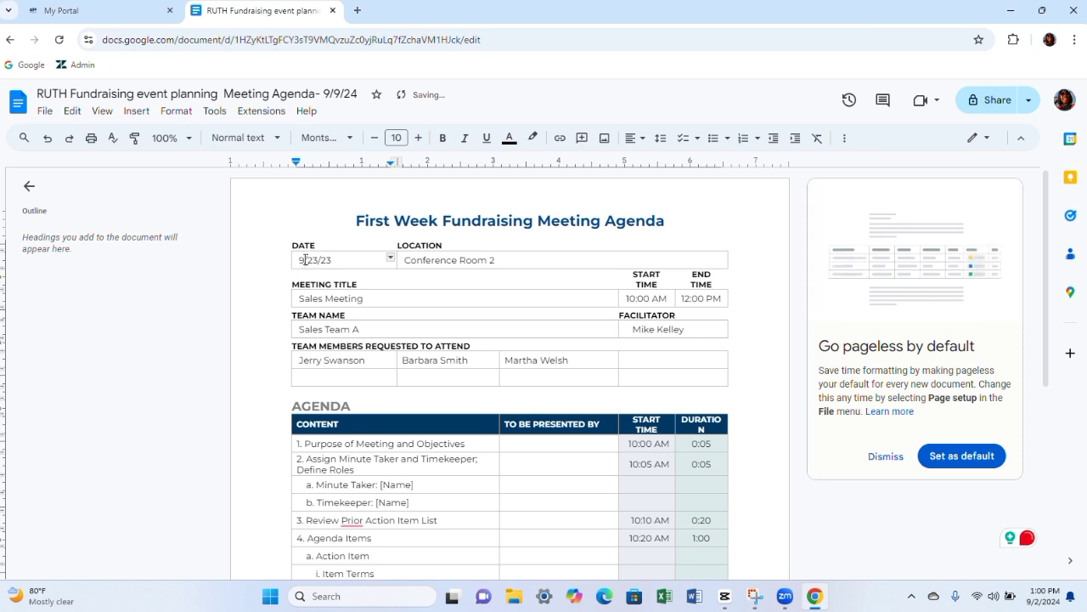
key(Right)
key(Right)
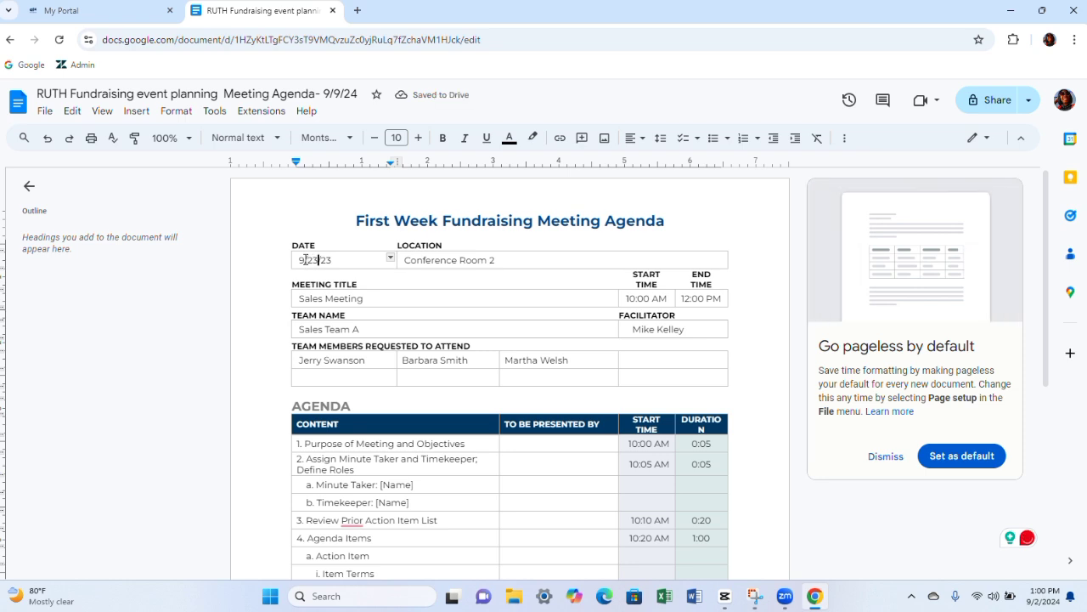
key(BackSpace)
key(BackSpace)
key(BackSpace)
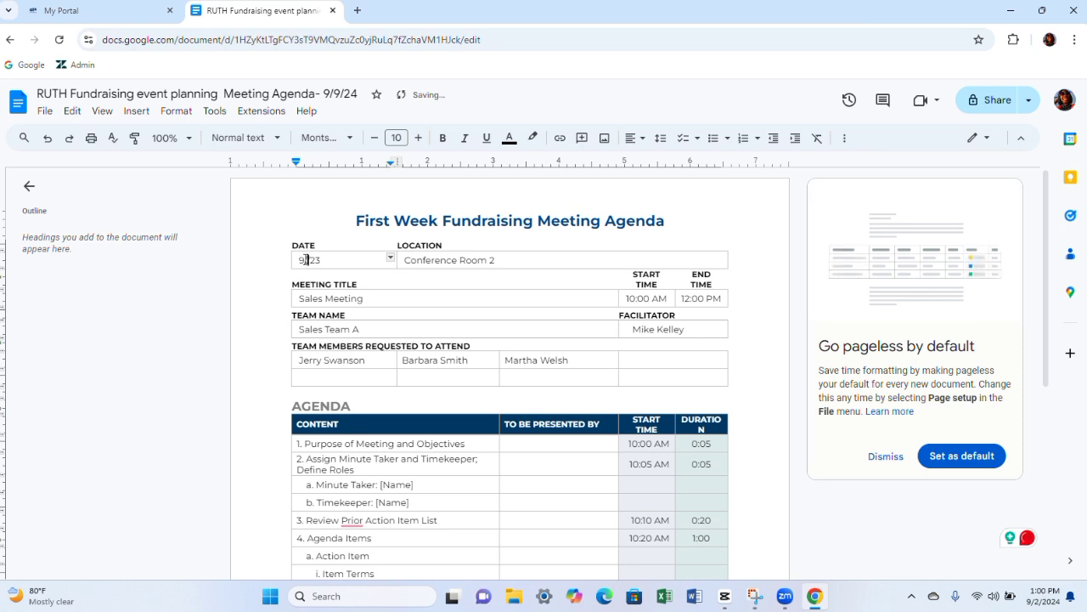
text(/9)
key(BackSpace)
Replace the conference room in the agenda's Location cell with "Zoom"
click(499, 263)
key(BackSpace)
key(BackSpace)
key(BackSpace)
key(BackSpace)
key(BackSpace)
key(BackSpace)
key(BackSpace)
key(BackSpace)
key(BackSpace)
key(BackSpace)
key(BackSpace)
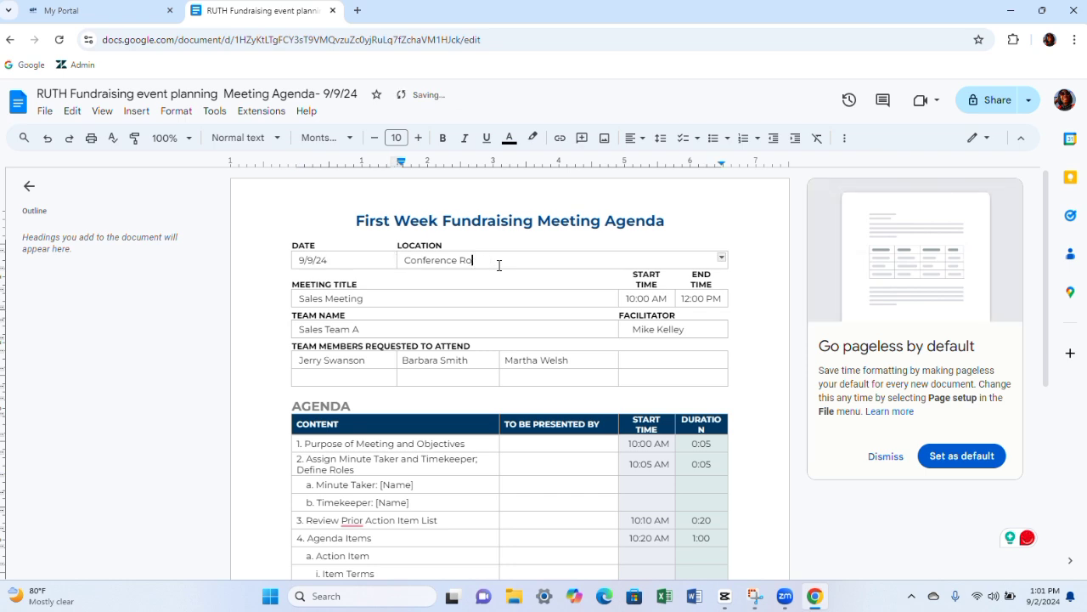
key(BackSpace)
key(BackSpace)
key(BackSpace)
key(BackSpace)
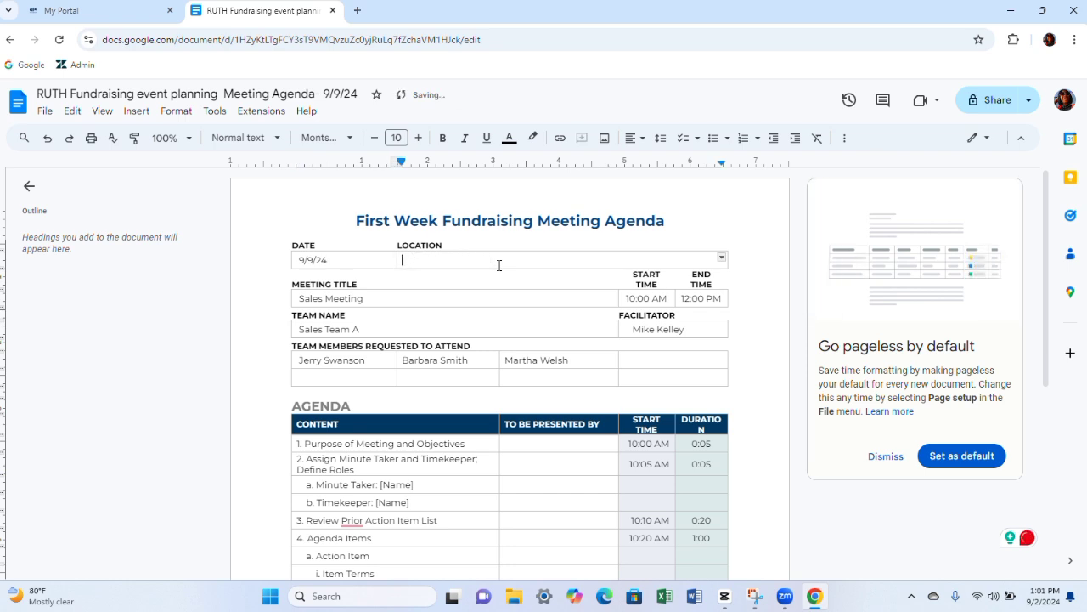
text(Zoom)
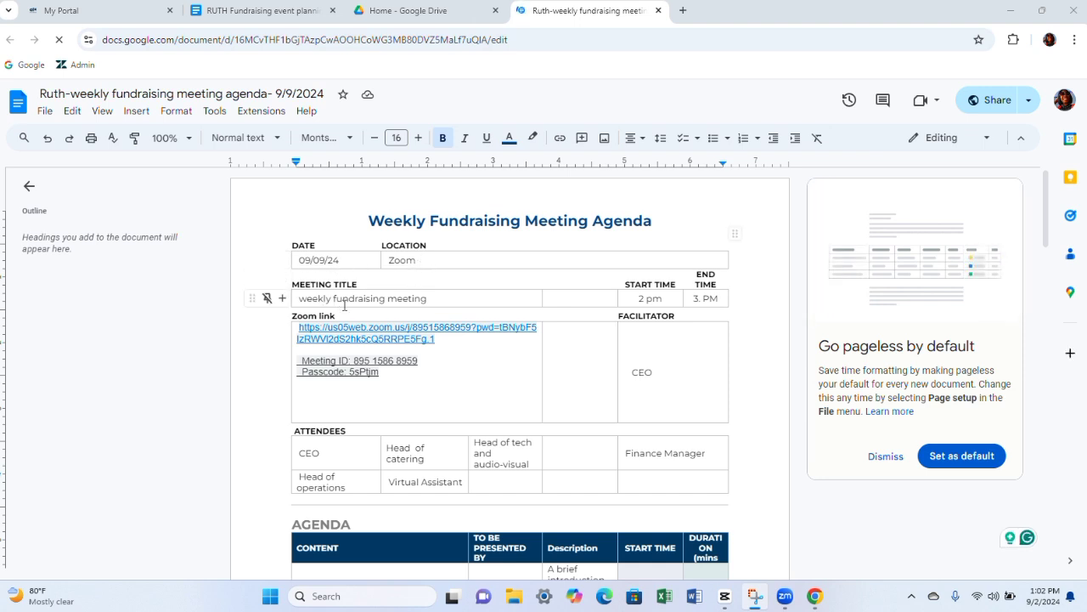
In the already prepared Weekly Fundraising Meeting Agenda document, change the meeting title to "First week fundraising meeting"
click(302, 298)
text(First weekly)
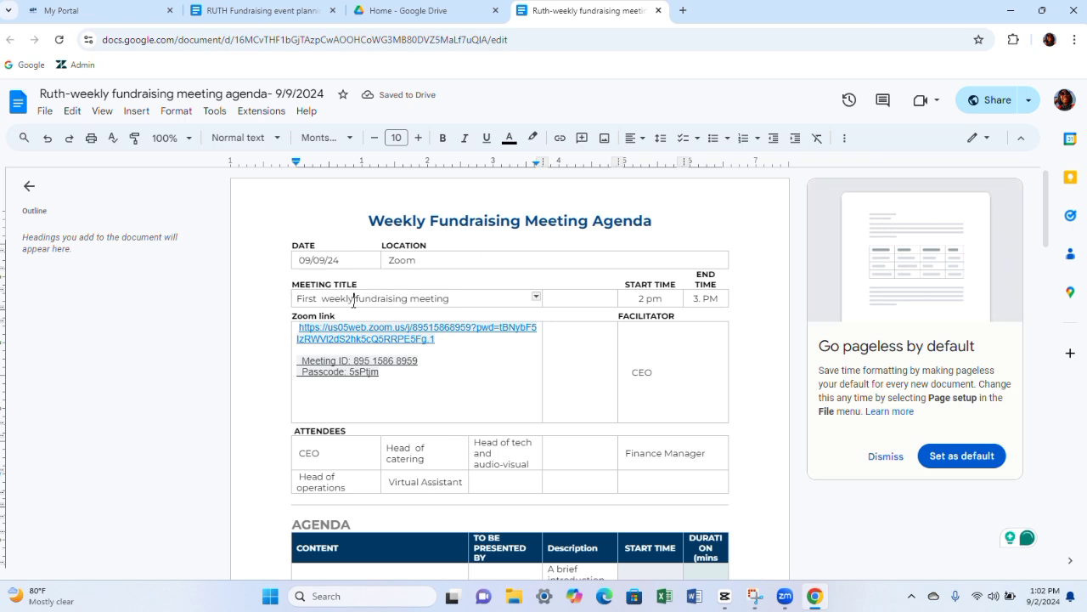
click(357, 298)
key(BackSpace)
key(BackSpace)
key(BackSpace)
key(BackSpace)
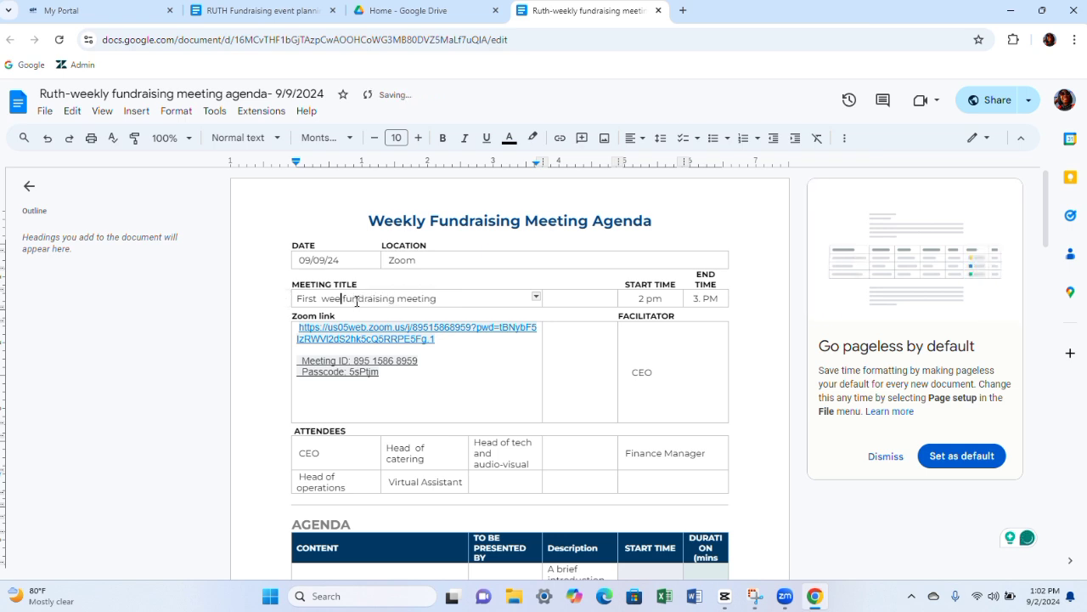
text(k)
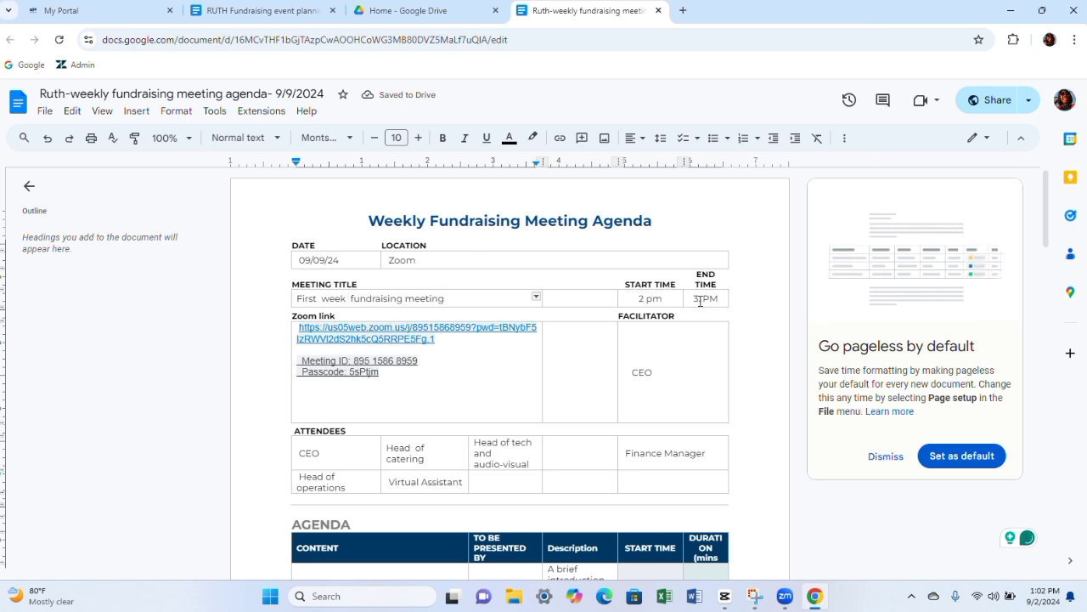
Change the meeting's end time in the weekly agenda to 2:40 PM
click(700, 301)
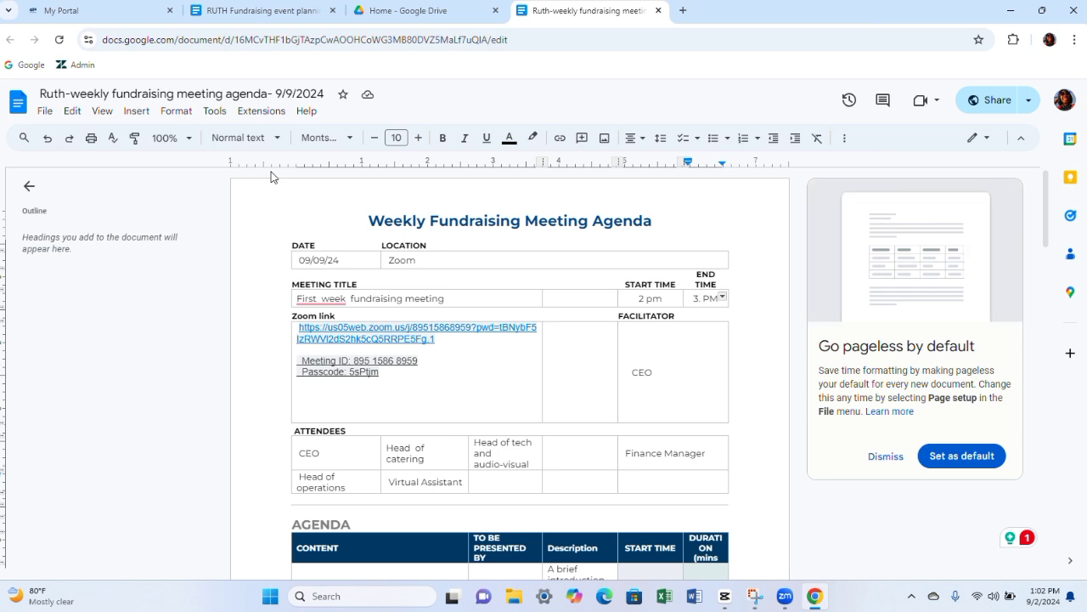
key(BackSpace)
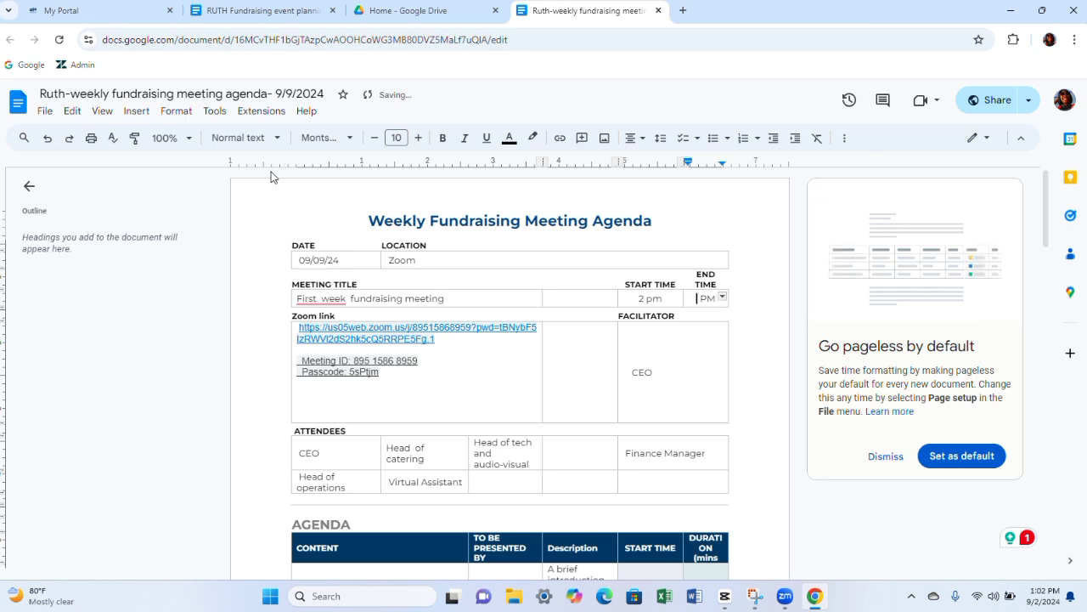
text(2)
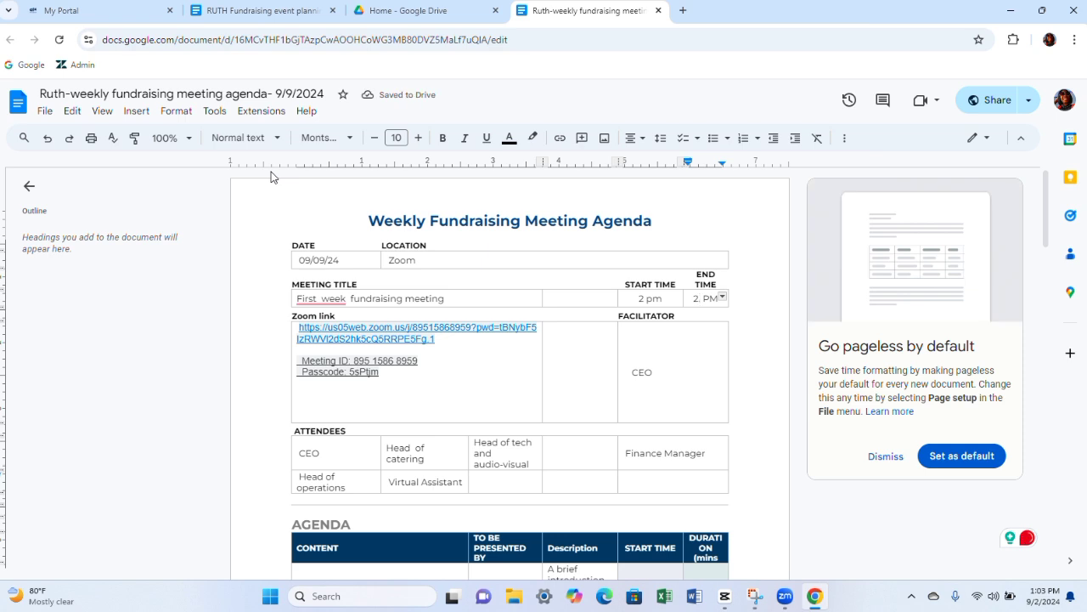
text(:)
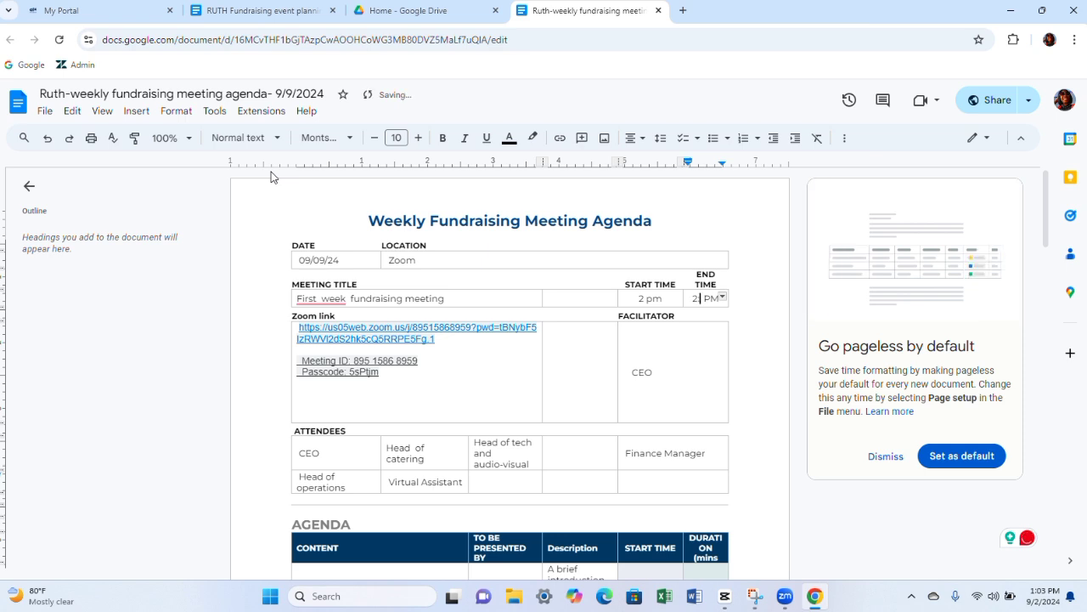
text(40)
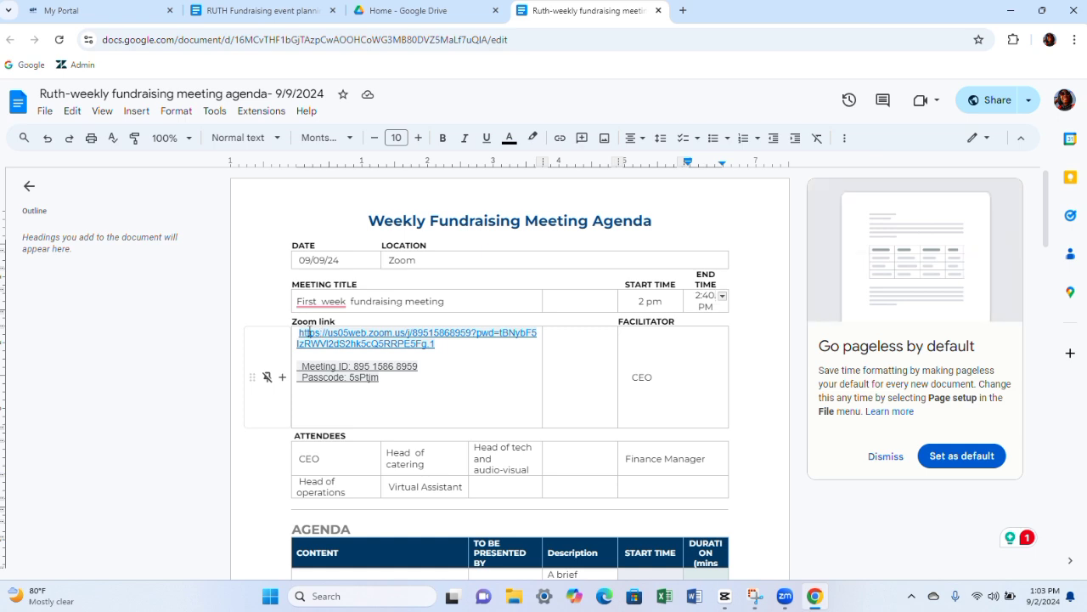
Check the attendee section of the First Week Fundraising Meeting Agenda copy and return to the weekly agenda document
click(270, 11)
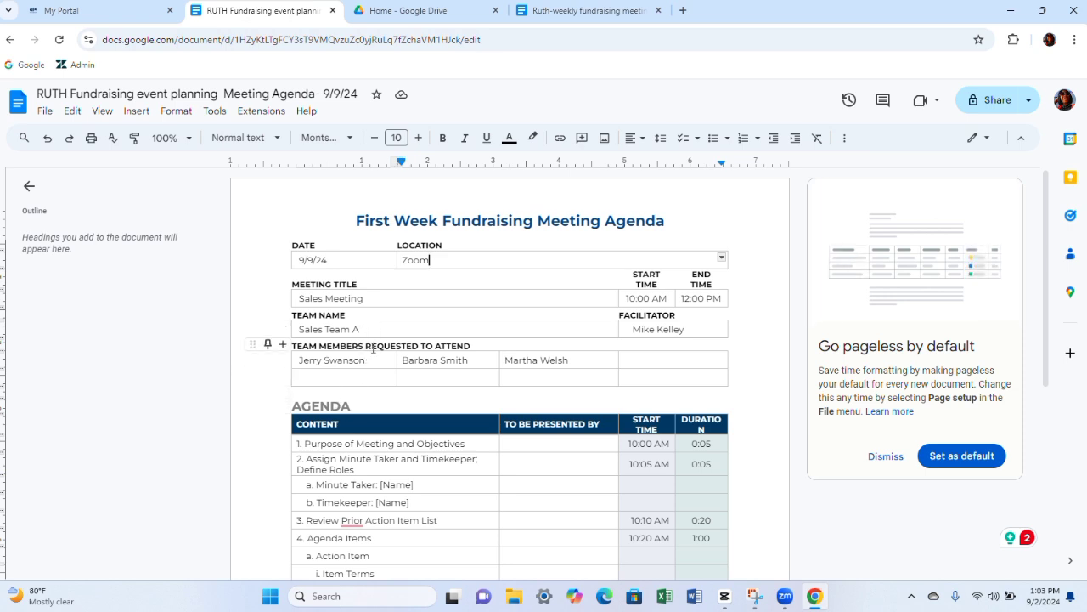
click(473, 346)
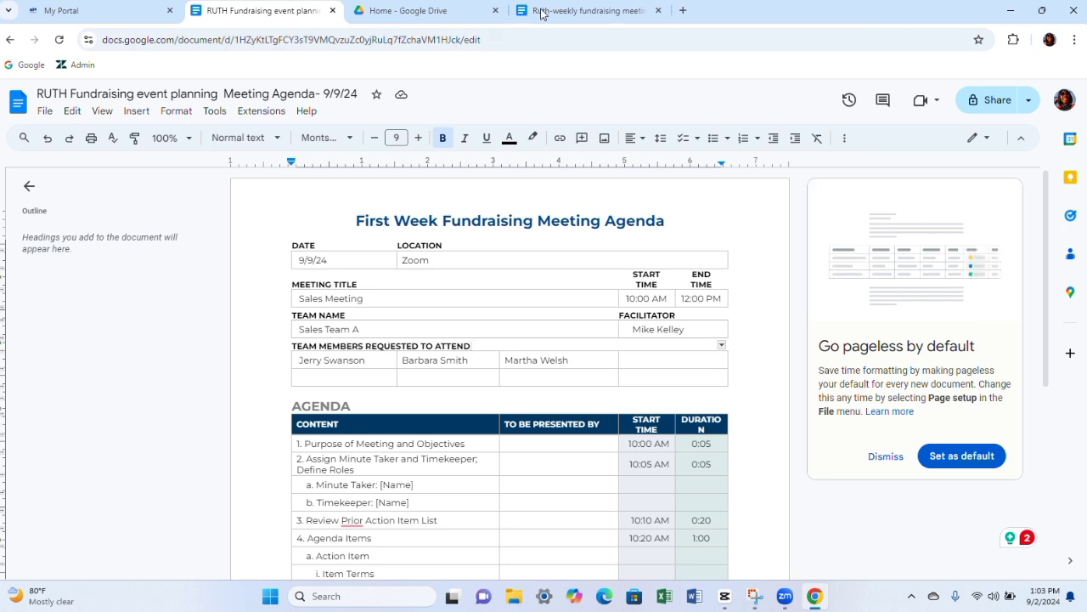
click(639, 12)
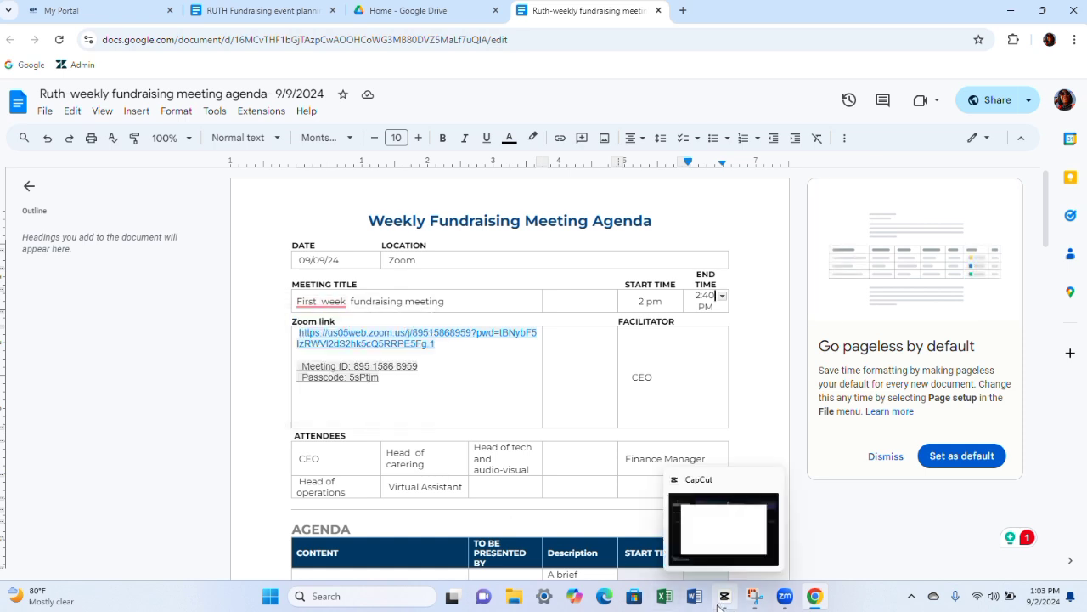
Delete the old Zoom link, meeting ID and passcode from the weekly agenda's Zoom link cell
click(388, 381)
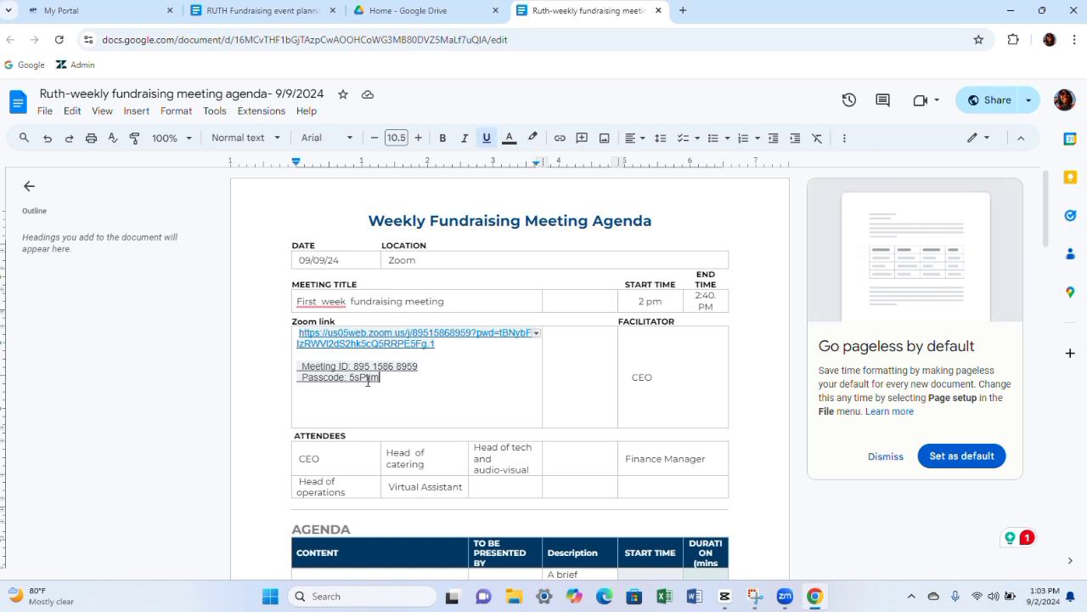
key(BackSpace)
key(BackSpace)
key(BackSpace)
key(BackSpace)
key(BackSpace)
key(BackSpace)
key(BackSpace)
key(BackSpace)
key(BackSpace)
key(BackSpace)
key(BackSpace)
key(BackSpace)
key(BackSpace)
key(BackSpace)
key(BackSpace)
key(BackSpace)
key(BackSpace)
key(BackSpace)
key(BackSpace)
key(BackSpace)
key(BackSpace)
key(BackSpace)
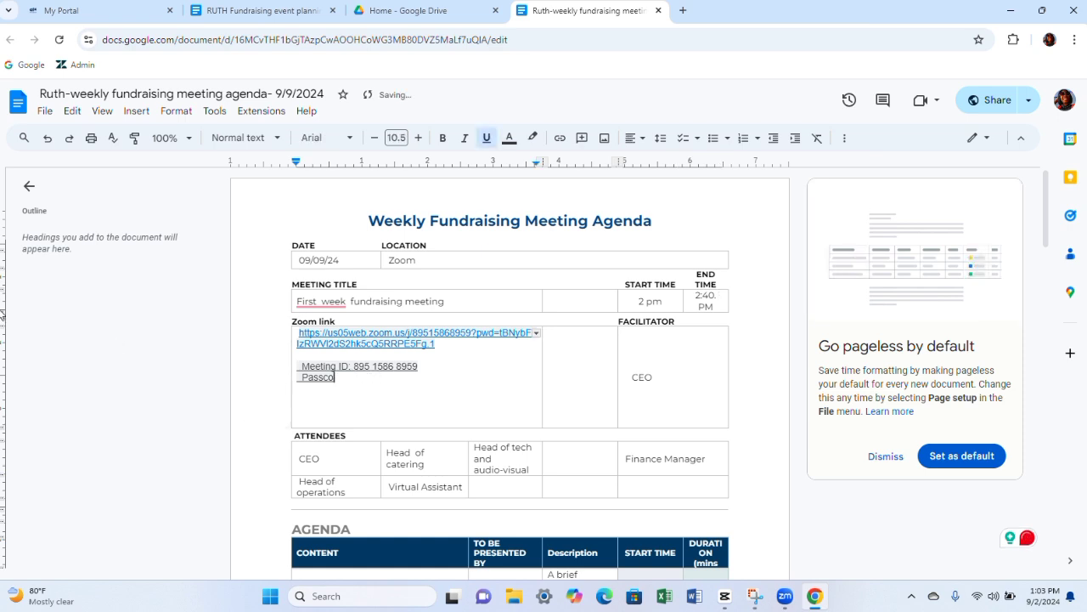
key(BackSpace)
key(BackSpace)
key(BackSpace)
key(BackSpace)
key(BackSpace)
key(BackSpace)
key(BackSpace)
key(BackSpace)
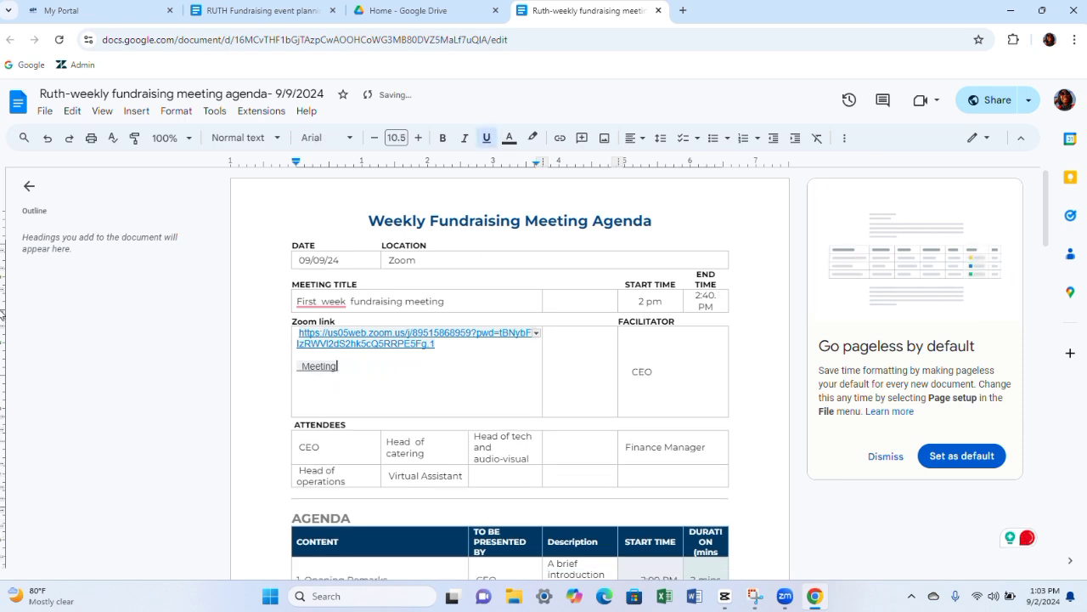
key(BackSpace)
key(BackSpace)
key(BackSpace)
key(BackSpace)
key(BackSpace)
key(BackSpace)
key(BackSpace)
key(BackSpace)
key(BackSpace)
key(BackSpace)
key(BackSpace)
key(BackSpace)
key(BackSpace)
key(BackSpace)
key(BackSpace)
key(BackSpace)
key(BackSpace)
key(BackSpace)
key(BackSpace)
key(BackSpace)
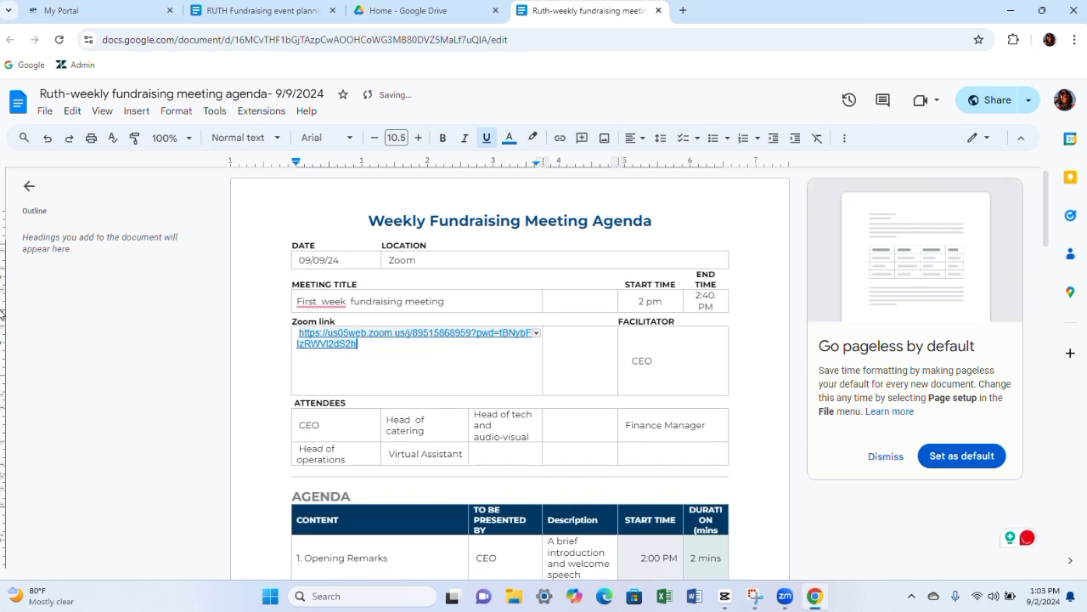
key(BackSpace)
key(BackSpace)
key(BackSpace)
key(BackSpace)
key(BackSpace)
key(BackSpace)
key(BackSpace)
key(BackSpace)
key(BackSpace)
key(BackSpace)
key(BackSpace)
key(BackSpace)
key(BackSpace)
key(BackSpace)
key(BackSpace)
key(BackSpace)
key(BackSpace)
key(BackSpace)
key(BackSpace)
key(BackSpace)
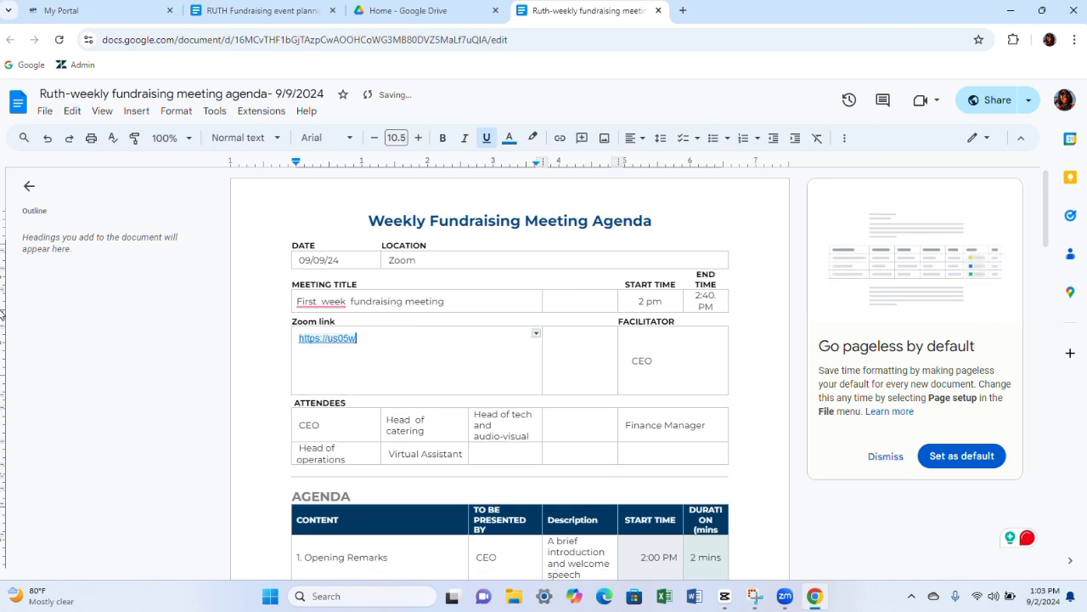
key(BackSpace)
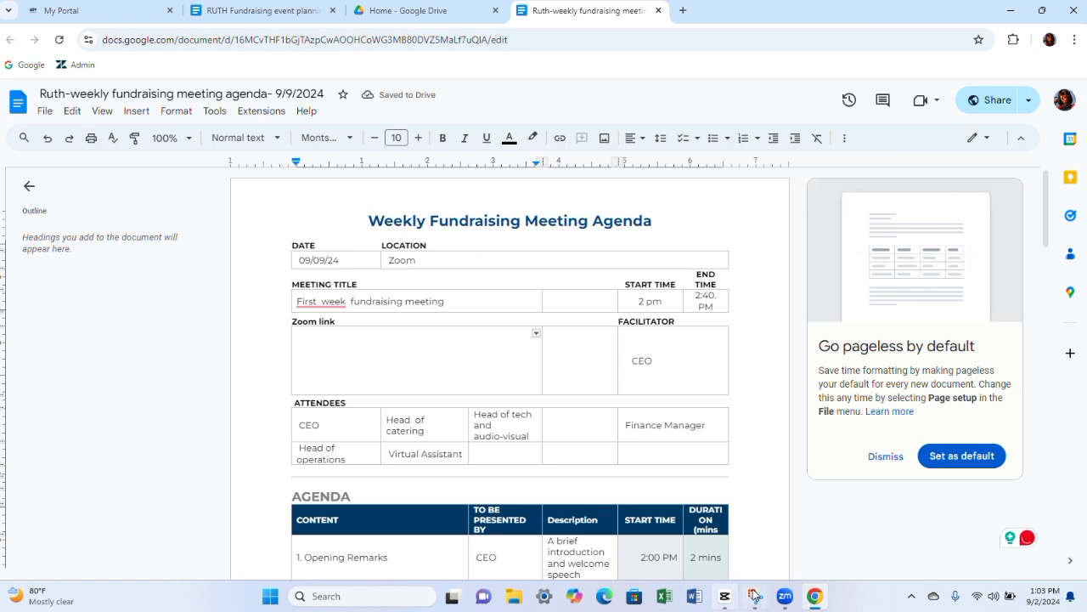
Switch to the Word document "Week 5 mileston 1 links" and copy the Zoom meeting link, meeting ID and passcode
click(693, 597)
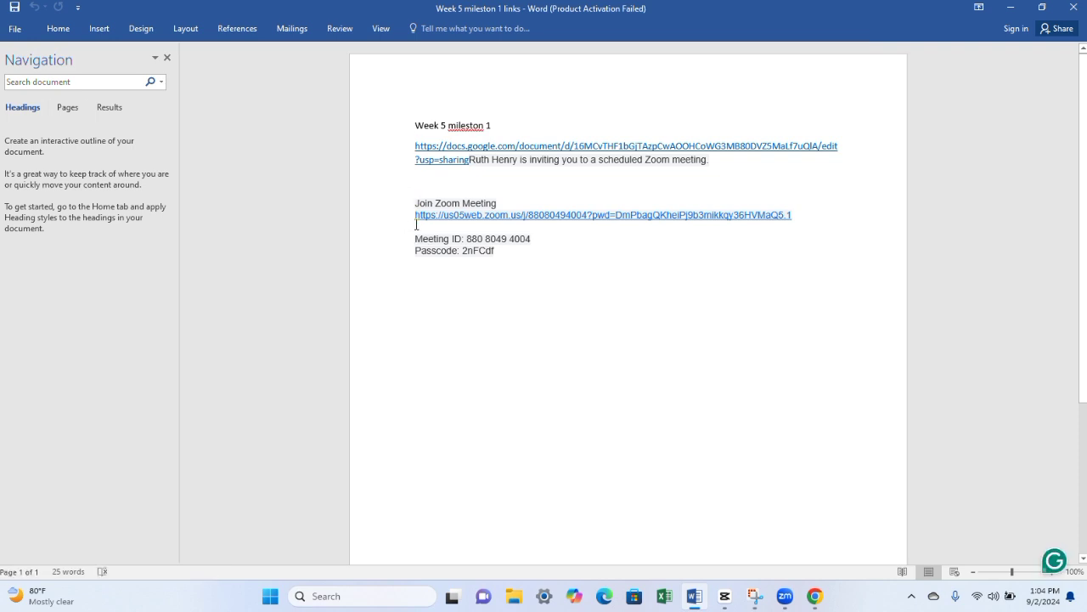
drag(414, 217, 469, 279)
key(ctrl+c)
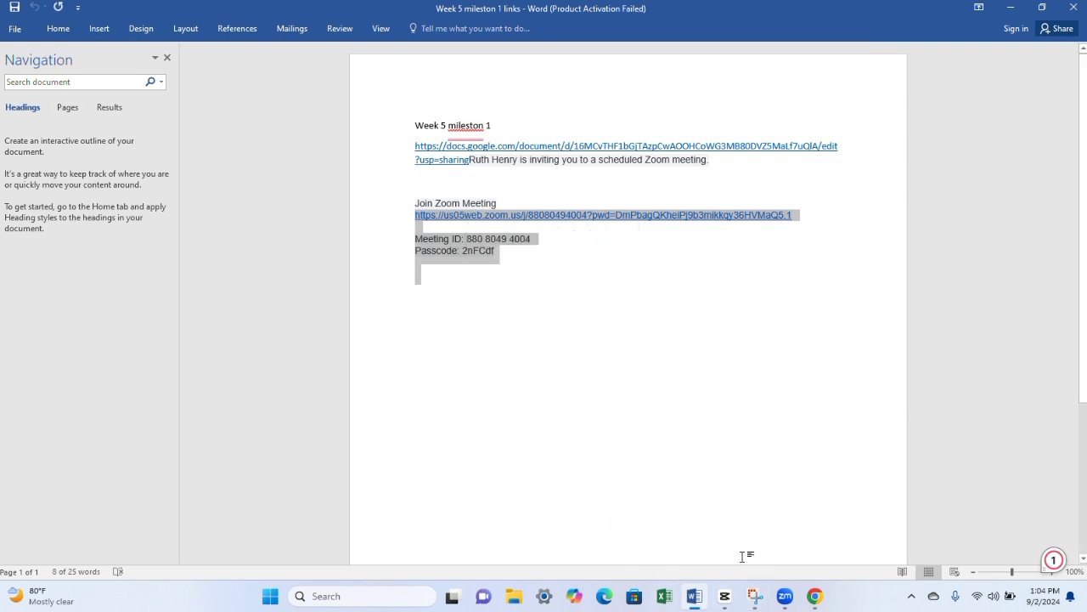
Switch to the weekly agenda in Chrome and paste the new Zoom link, meeting ID and passcode into the Zoom link cell
click(828, 595)
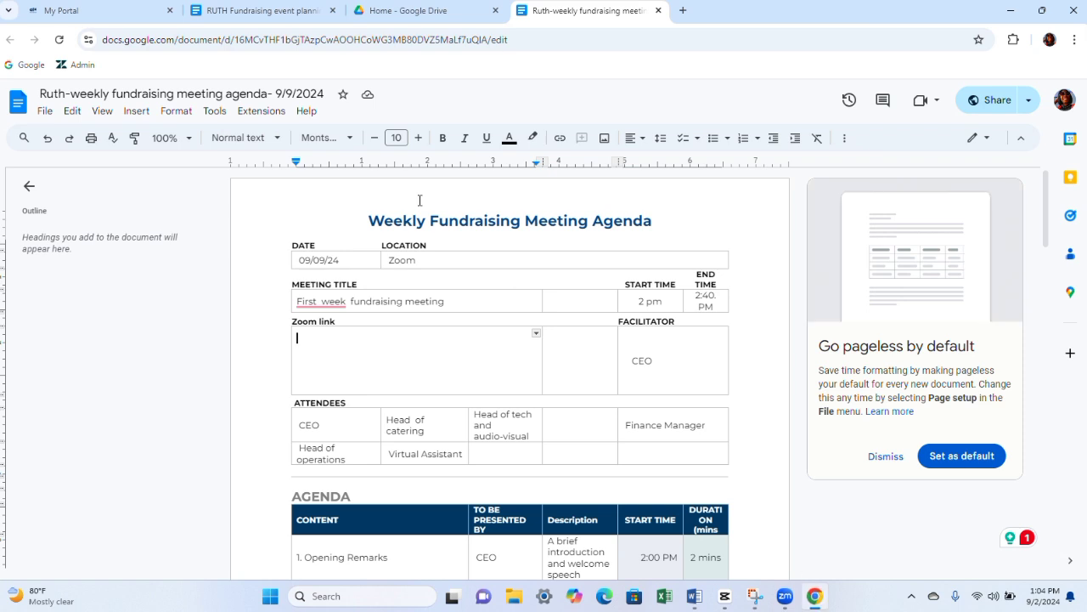
click(313, 347)
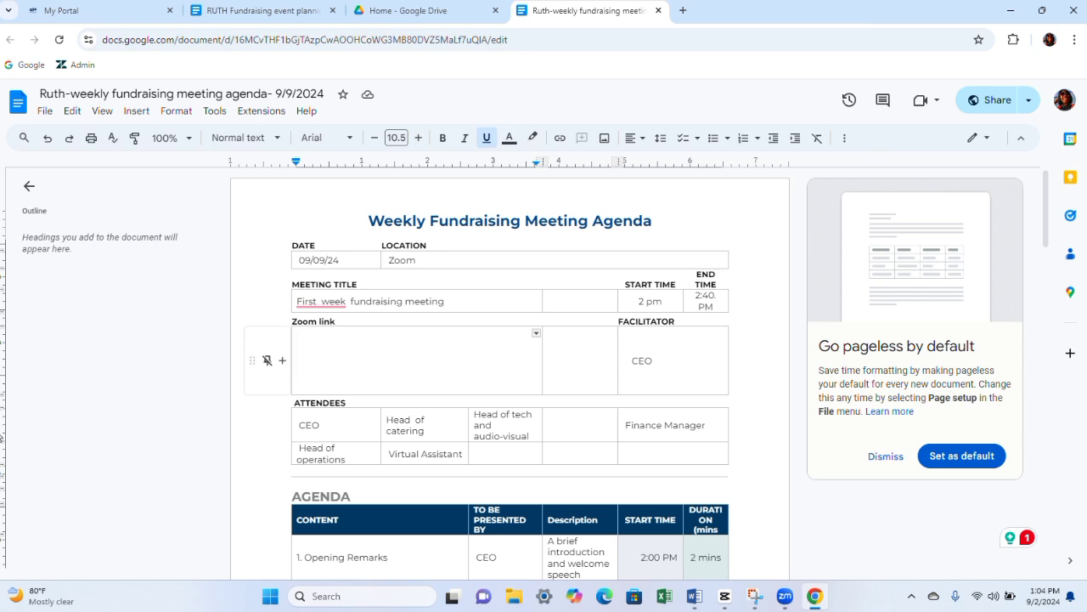
key(ctrl+v)
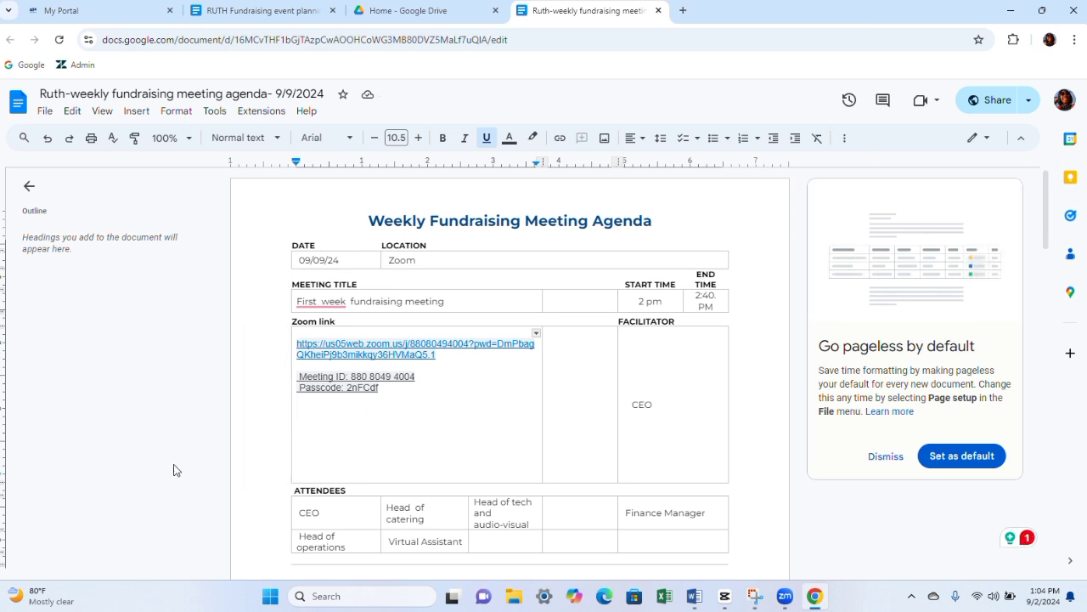
Remove the surplus blank lines below the passcode in the Zoom link cell
key(BackSpace)
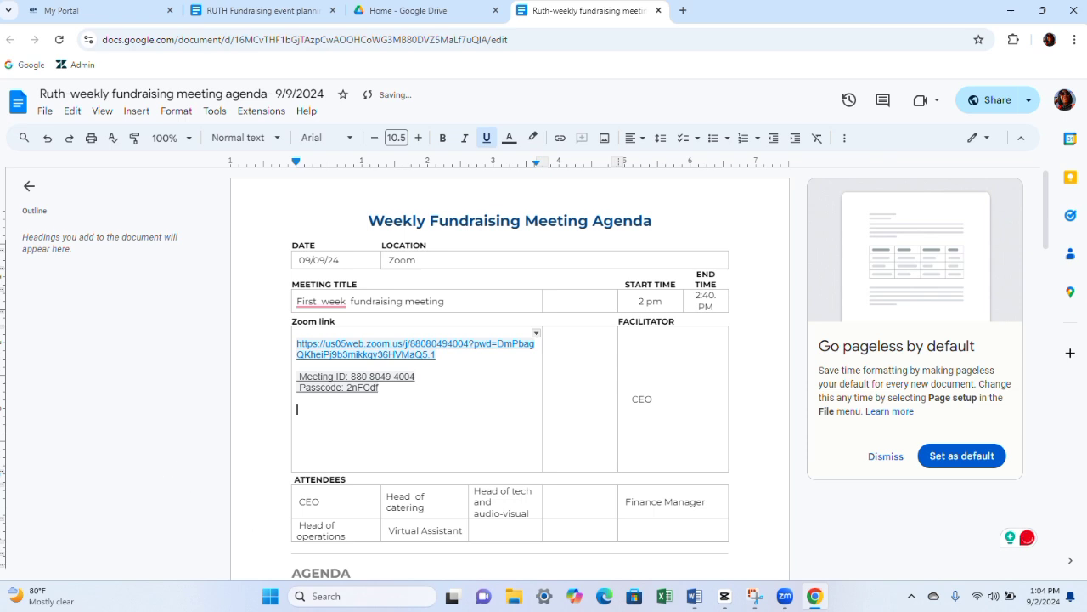
click(324, 452)
key(BackSpace)
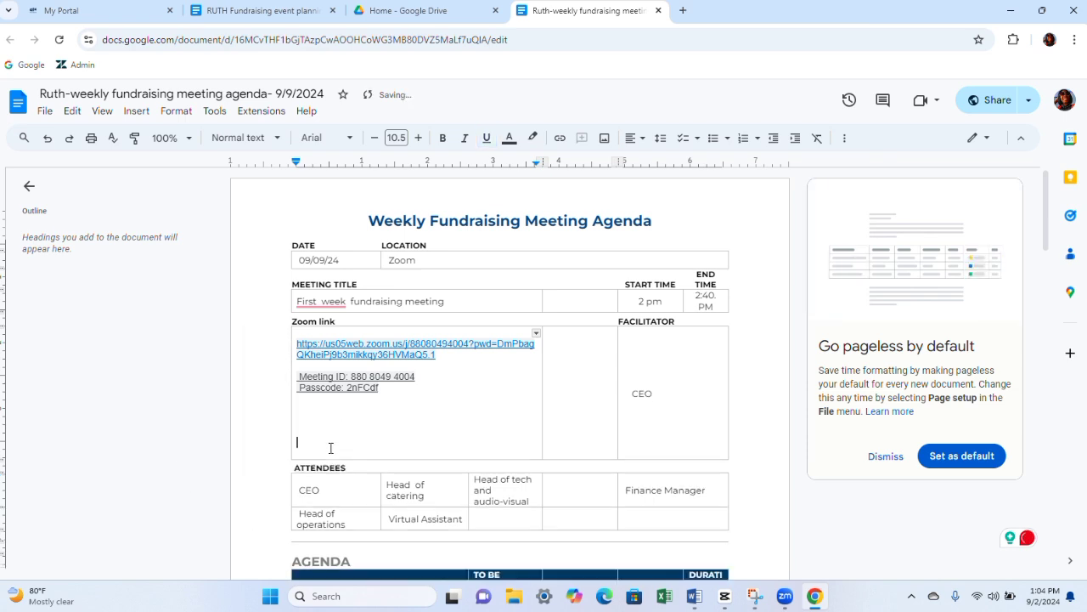
key(BackSpace)
key(BackSpace)
key(BackSpace)
key(BackSpace)
key(BackSpace)
key(BackSpace)
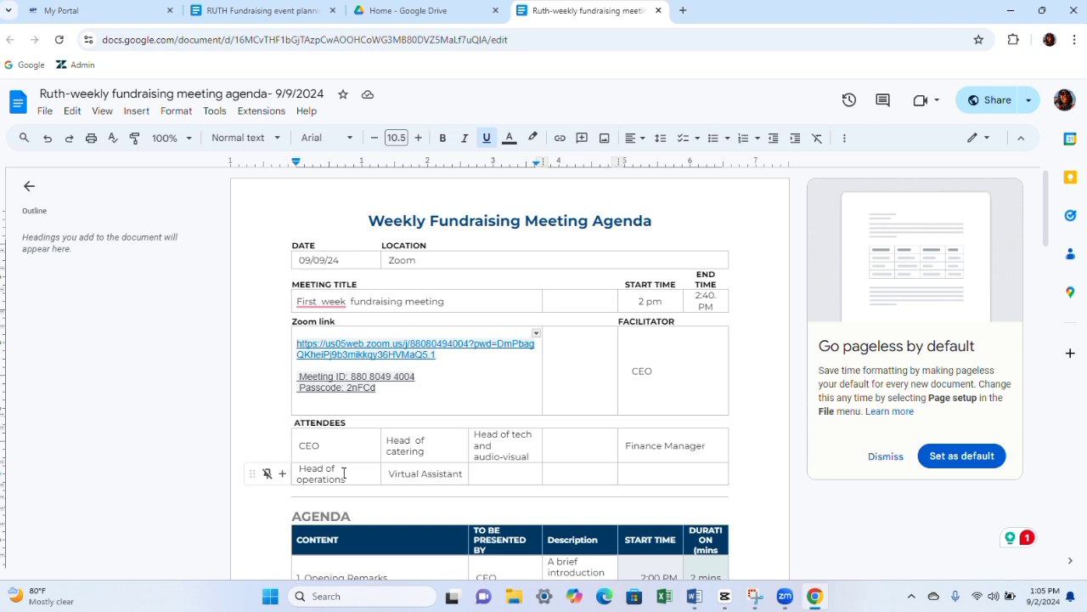
Move the attendee Head of operations to the empty cell before Finance Manager, and Virtual Assistant to the second row's first cell
drag(348, 470, 289, 485)
drag(389, 473, 465, 473)
key(ctrl+c)
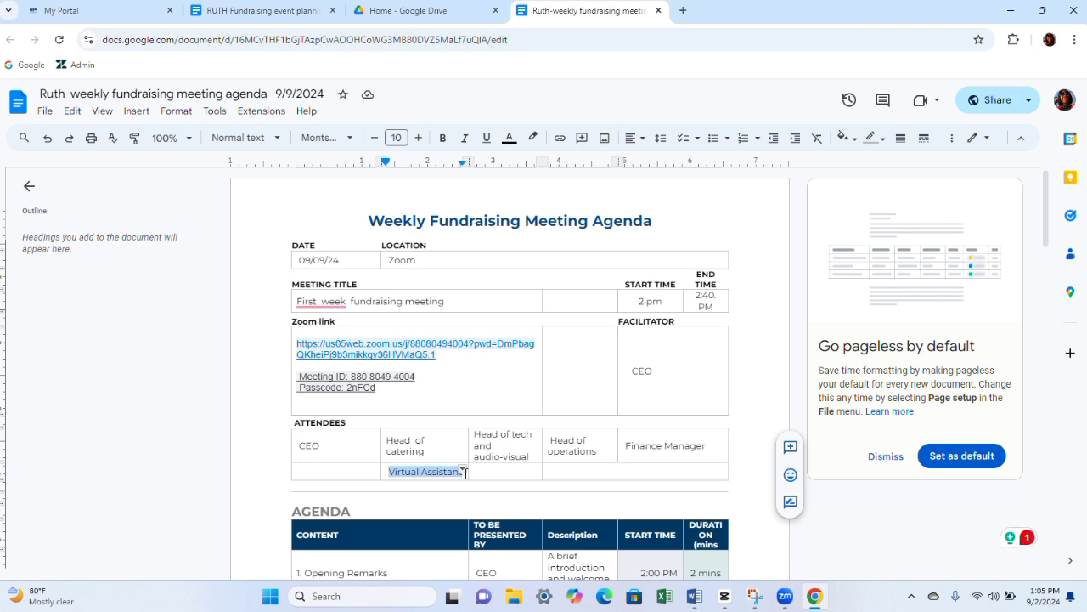
key(BackSpace)
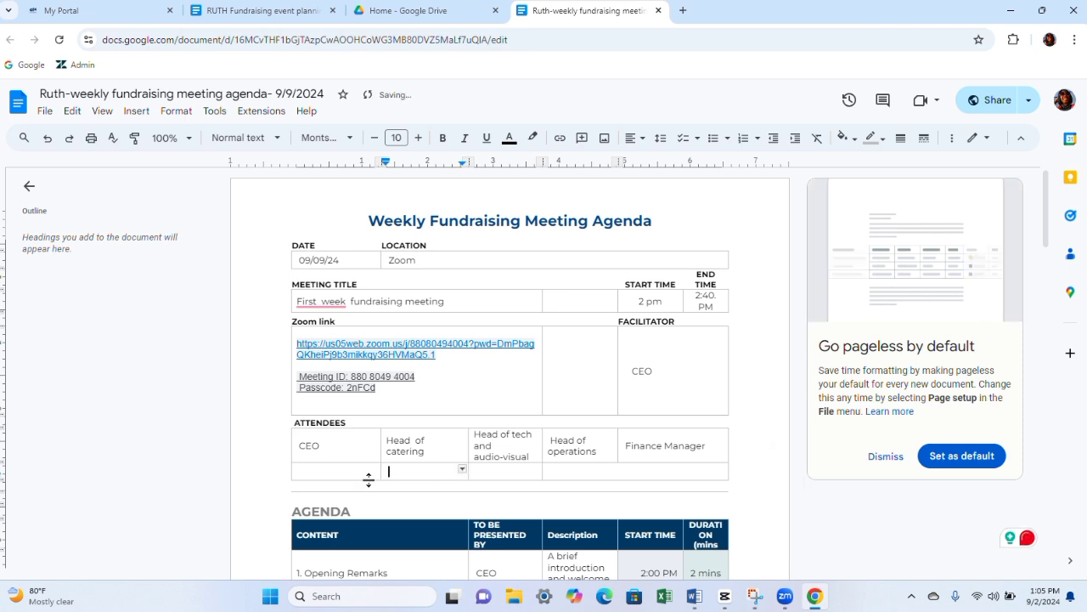
click(351, 471)
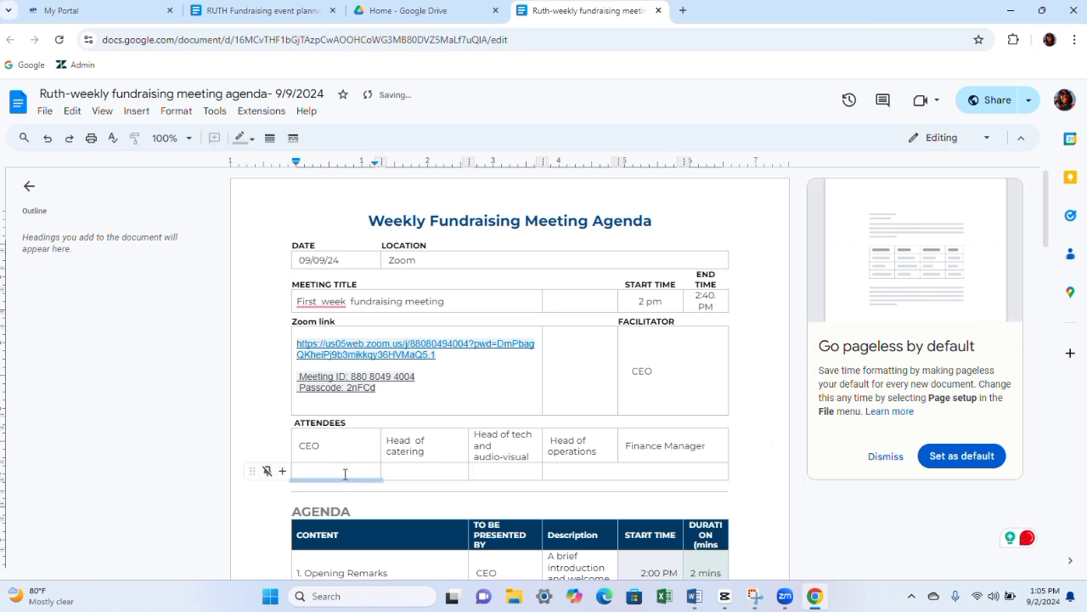
key(ctrl+v)
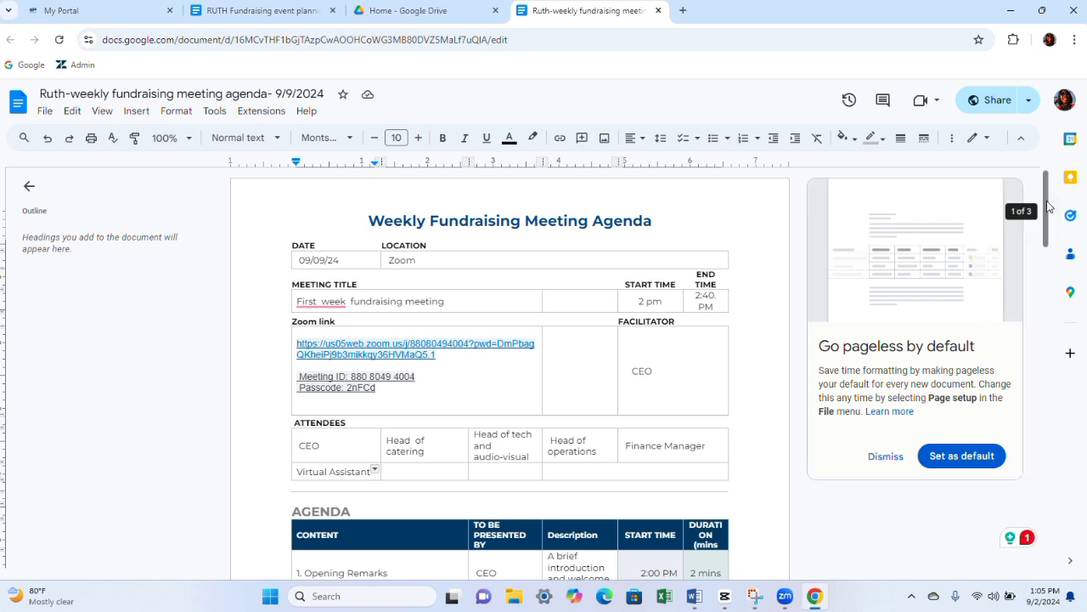
Check the First Week Fundraising Meeting Agenda document and return to the weekly agenda
scroll(1049, 206, down, 3)
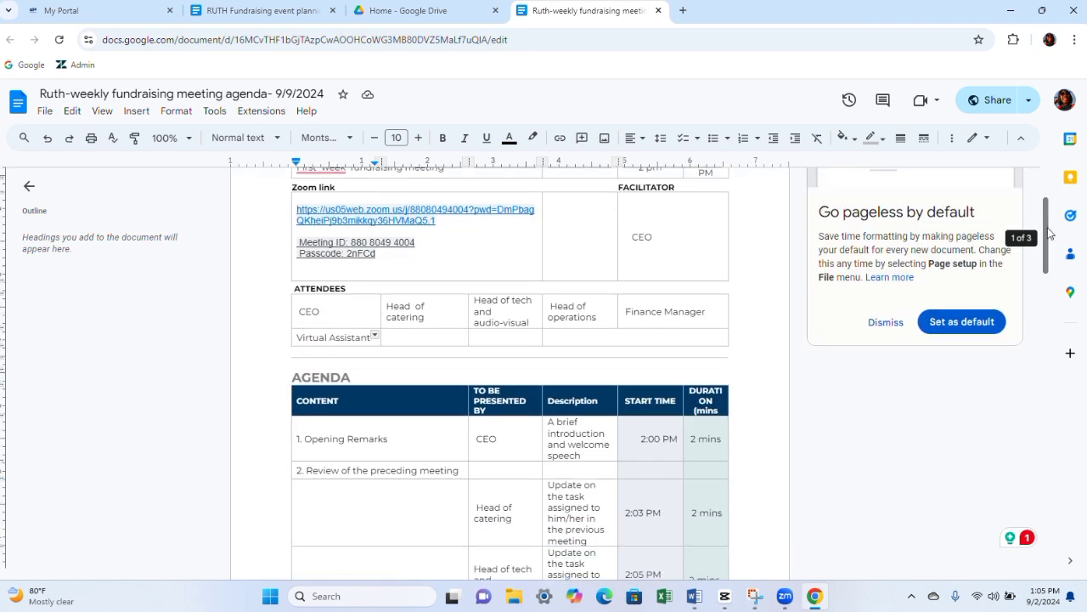
click(311, 10)
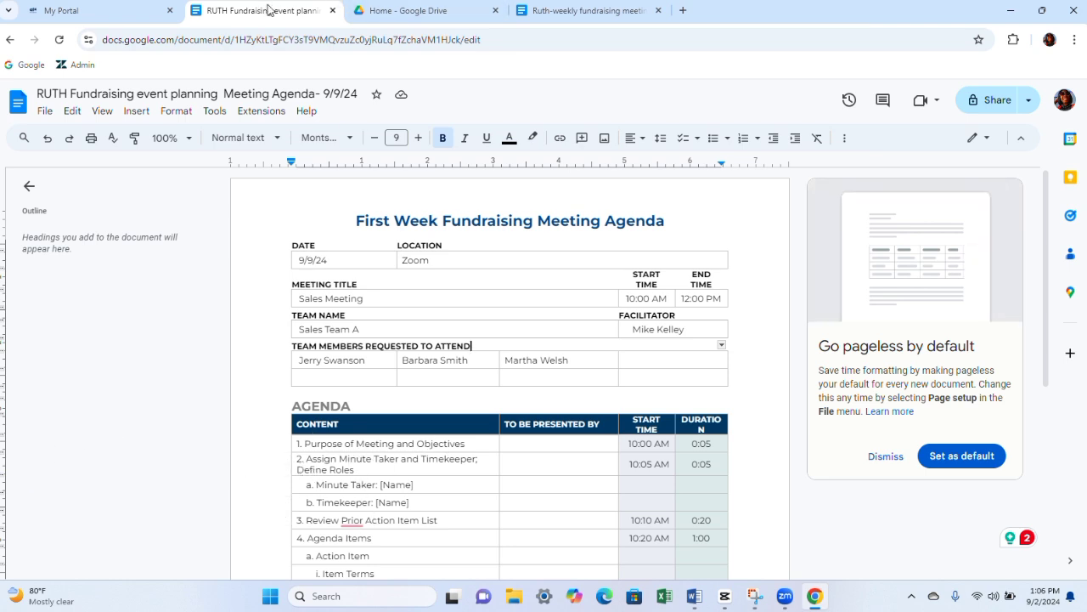
click(639, 11)
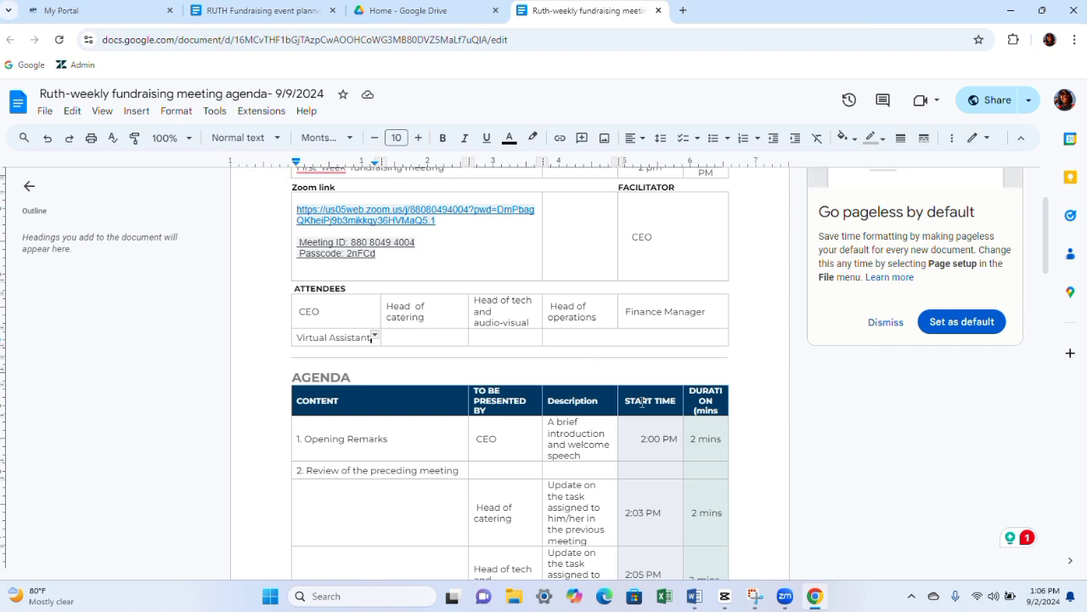
In the agenda table, change the "ON" line of the duration header to "IN" and reword item 2 as "Review of the previous meeting"
click(705, 400)
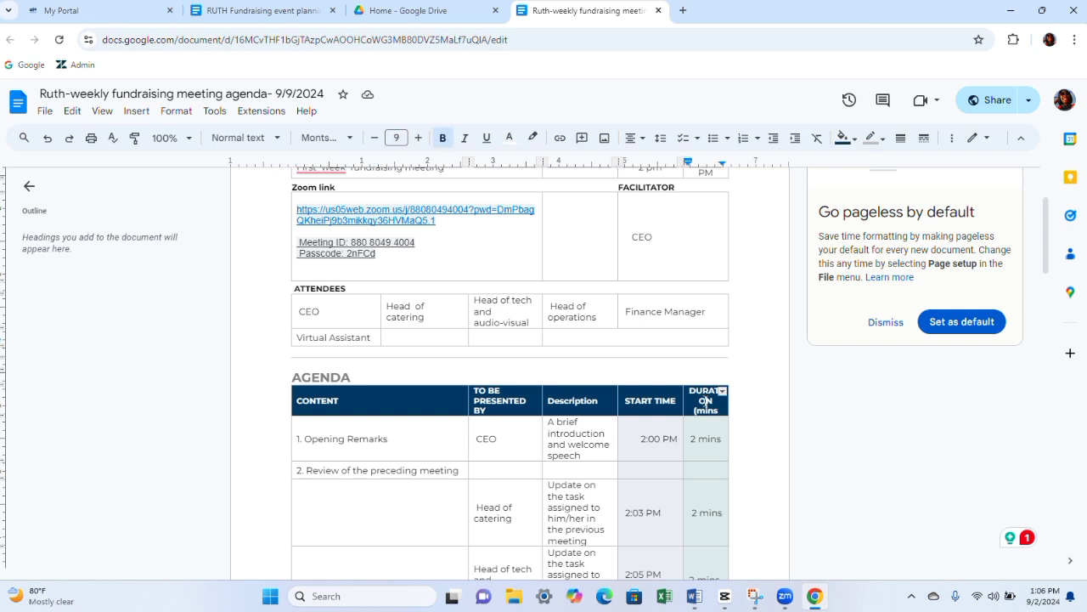
key(BackSpace)
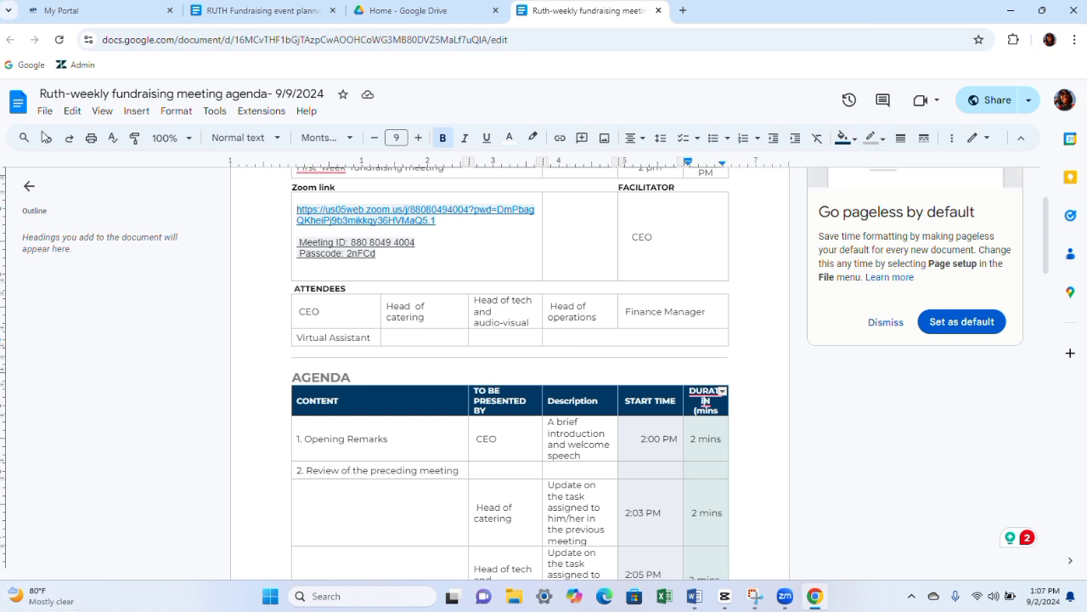
click(417, 470)
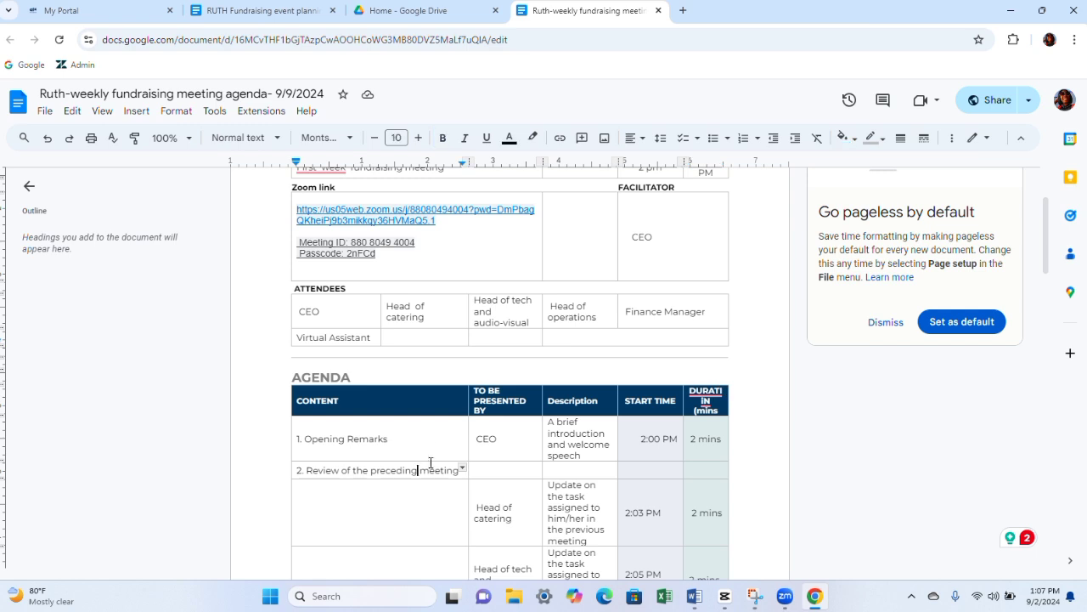
key(BackSpace)
key(BackSpace)
key(BackSpace)
key(BackSpace)
key(BackSpace)
key(BackSpace)
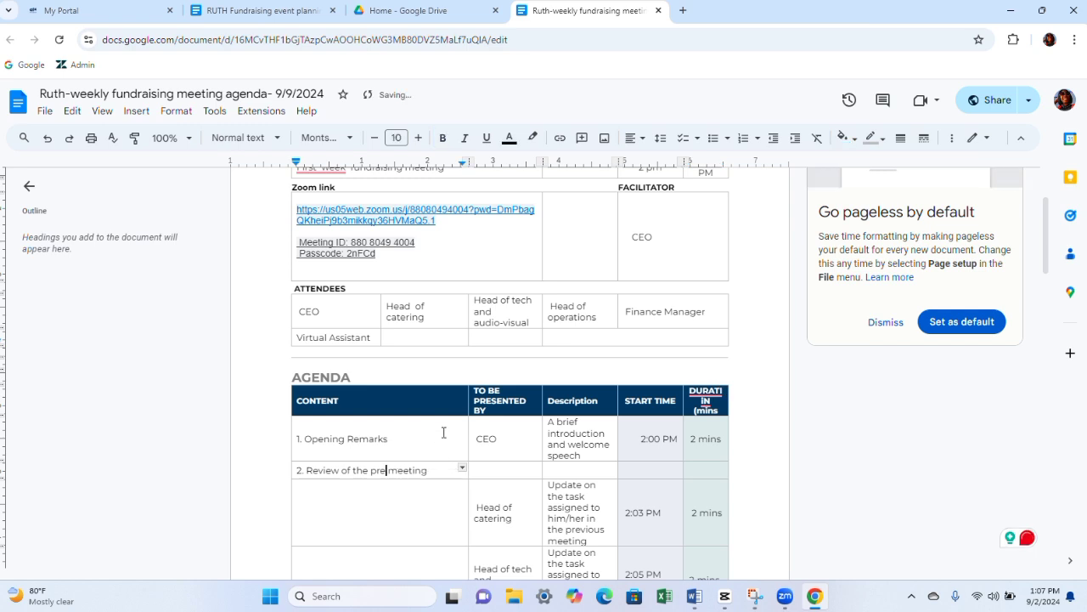
text(vious)
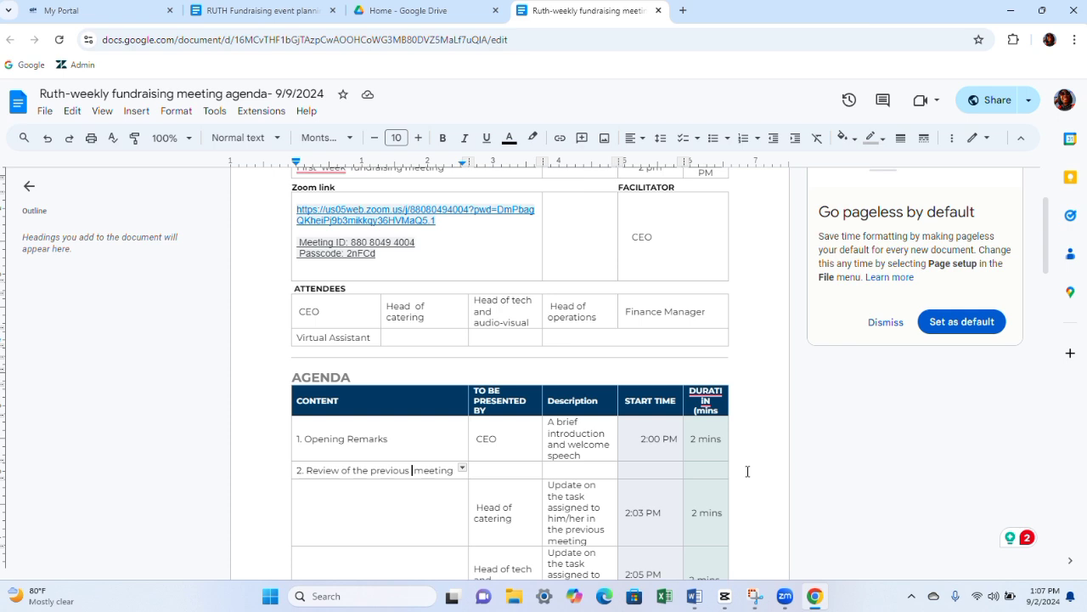
Under item 2, set the start times to 2:02 PM for Head of catering, 2:04 PM for Head of tech and audio-visual, and 2:06 PM for Finance Manager
click(1039, 273)
drag(1040, 275, 1042, 309)
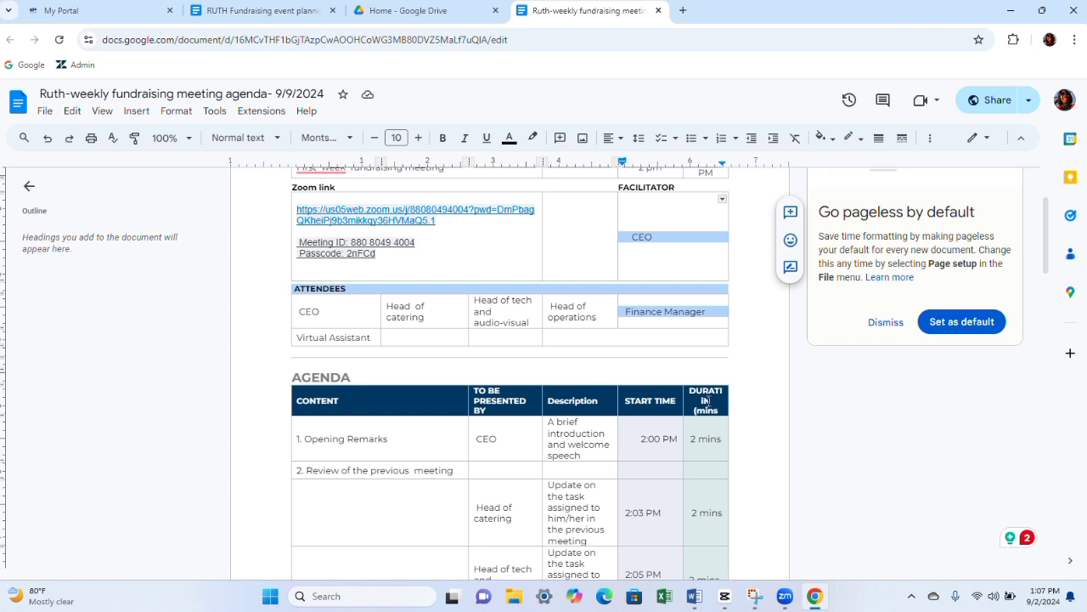
click(571, 456)
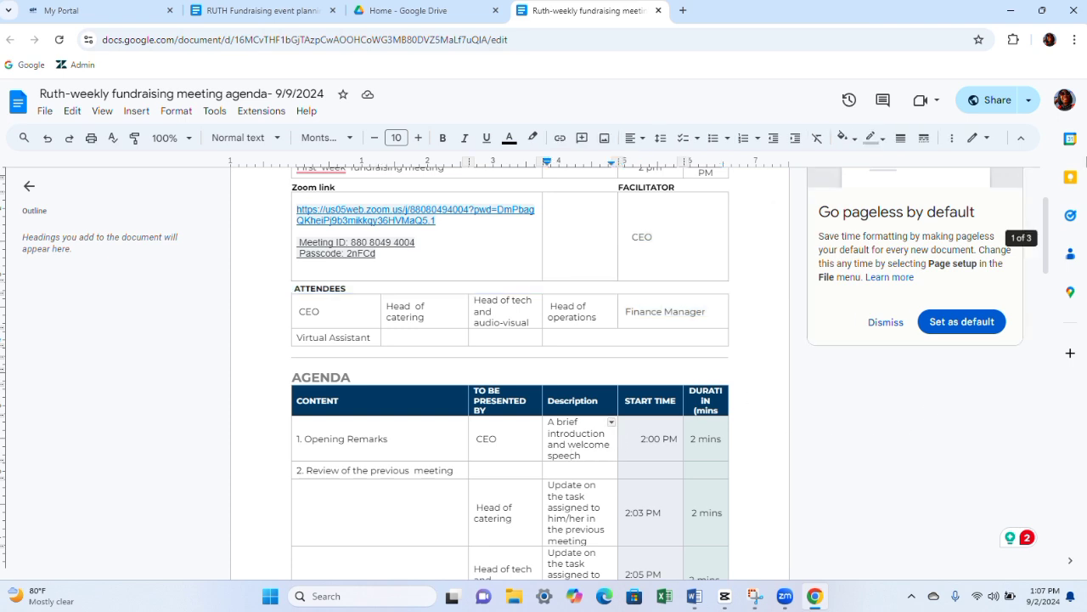
drag(1050, 236, 1047, 264)
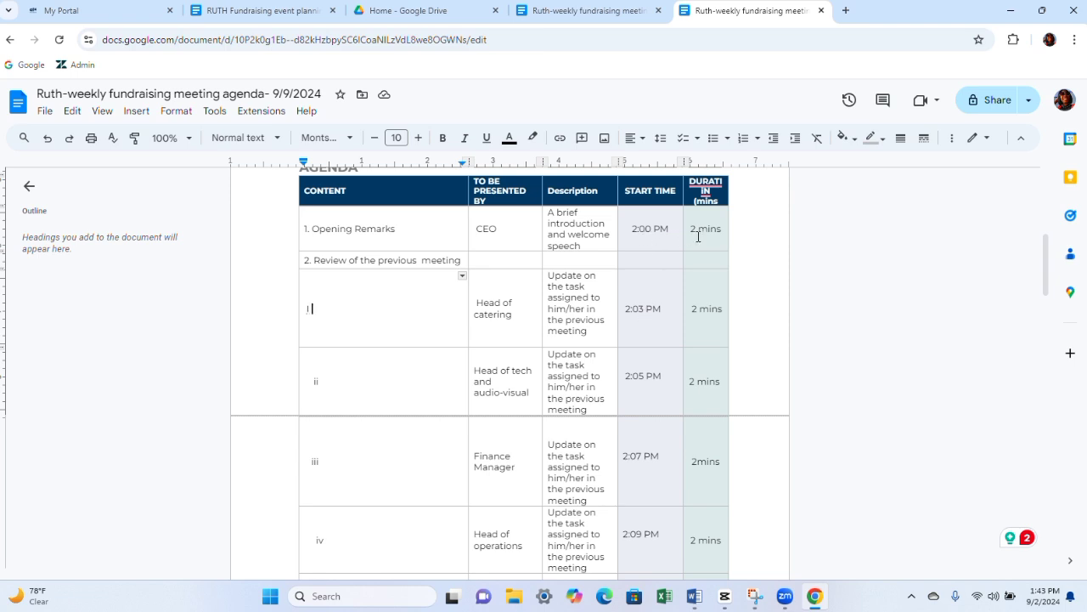
drag(639, 308, 646, 309)
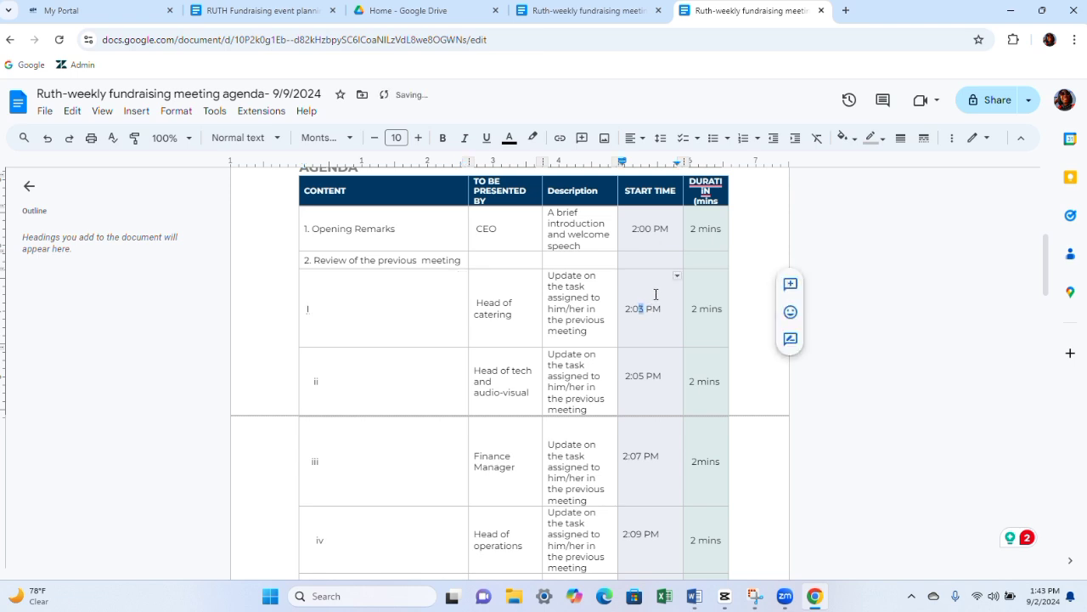
text(2)
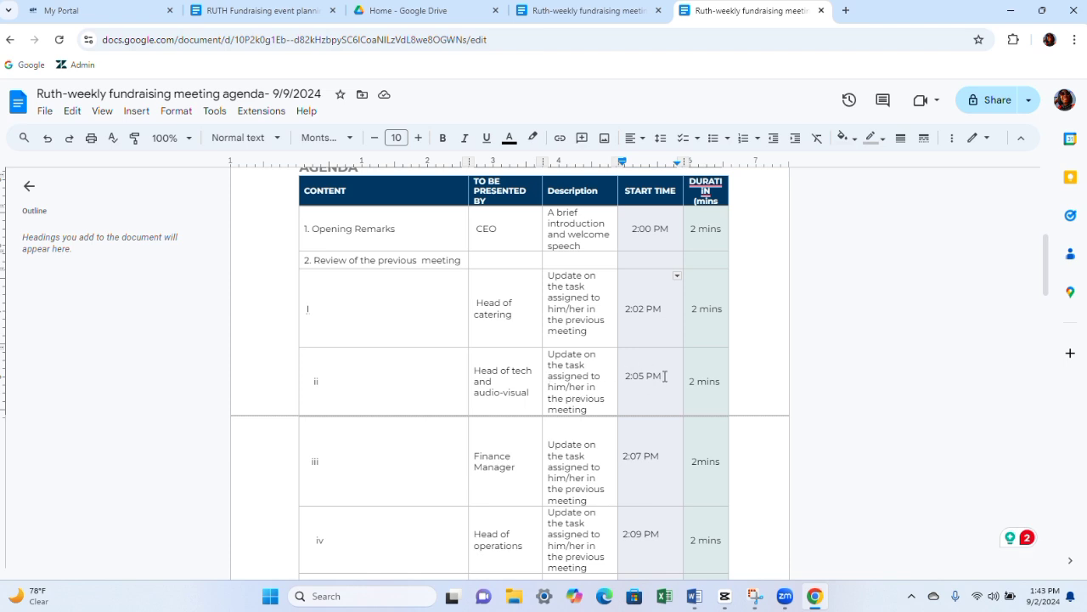
click(644, 375)
key(BackSpace)
text(4)
click(643, 456)
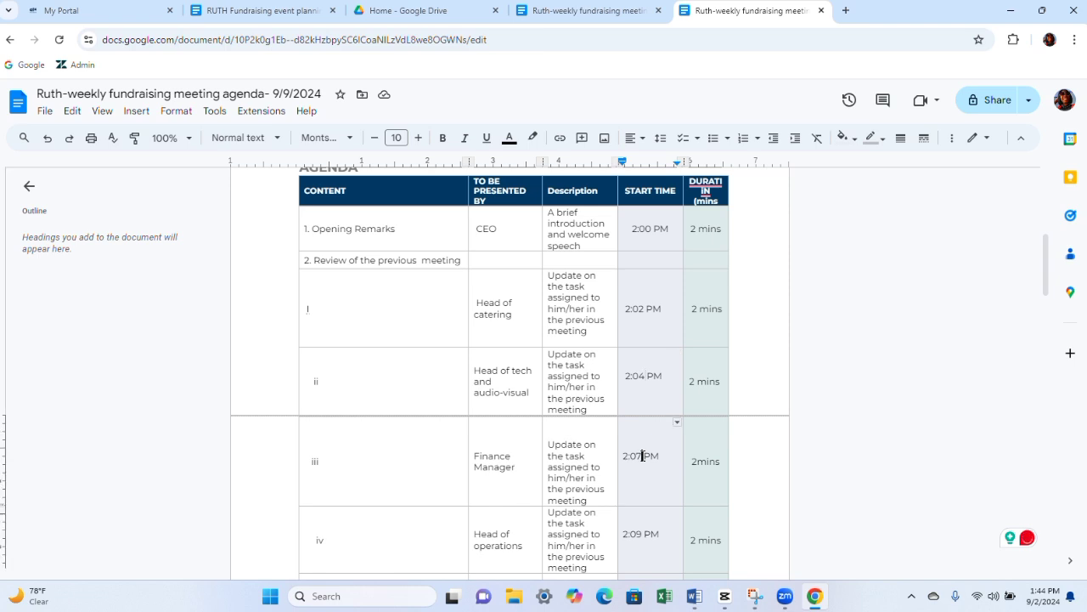
key(BackSpace)
text(6)
Set the item 2 start times to 2:08 PM for Head of operations and 2:10 PM for the CEO's review
drag(1045, 255, 1047, 292)
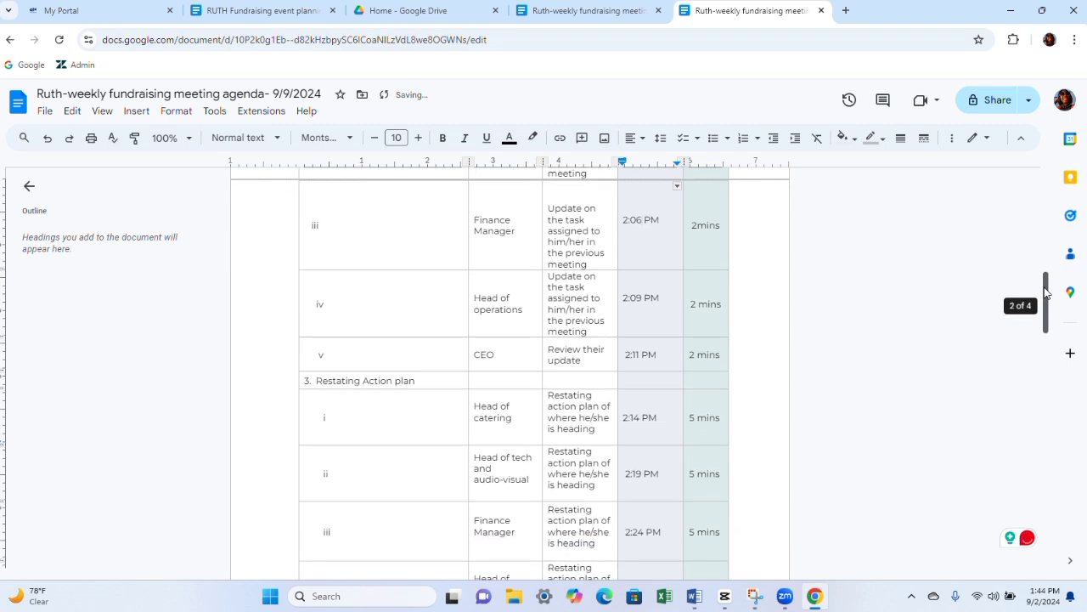
click(643, 296)
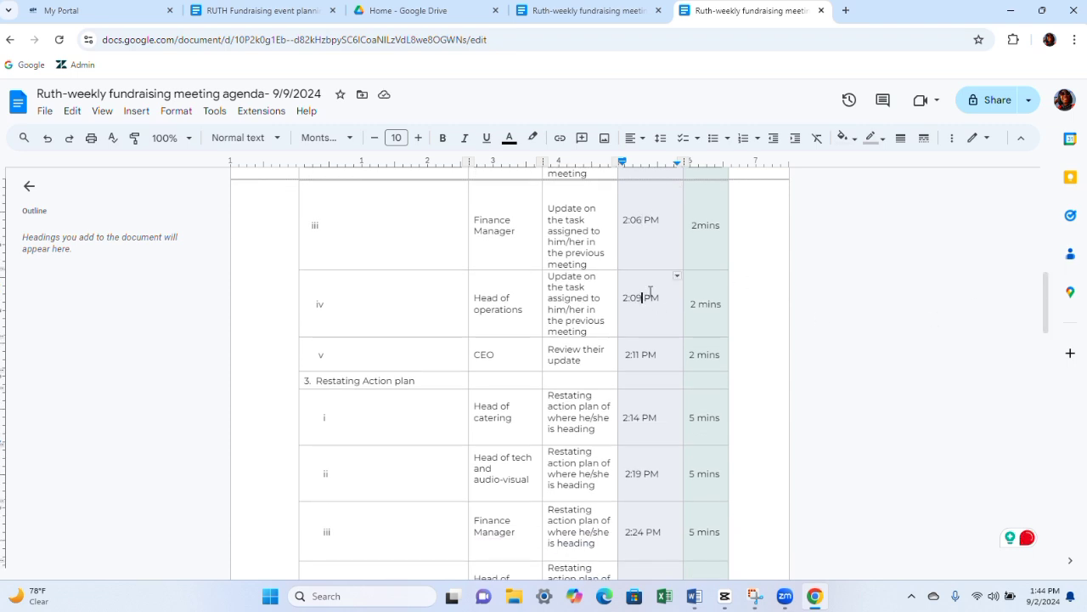
key(BackSpace)
text(8)
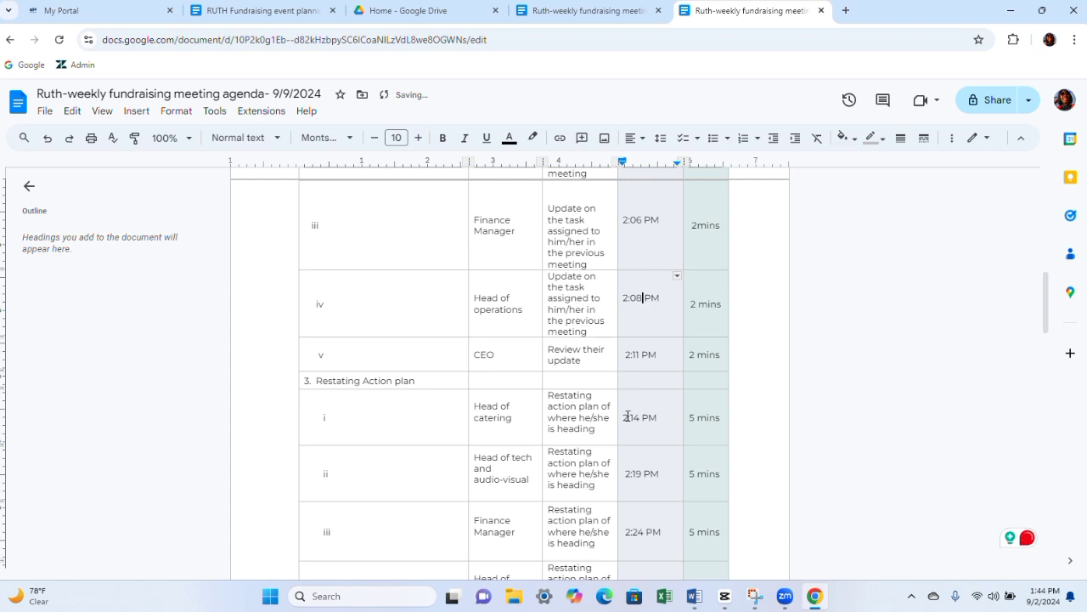
click(638, 354)
key(BackSpace)
text(0)
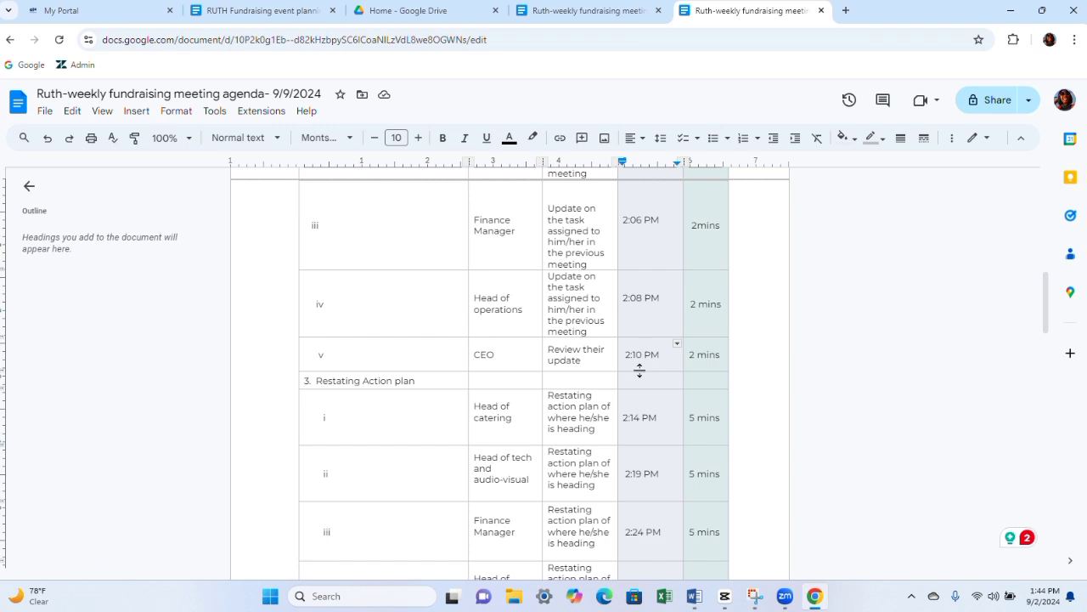
Under Restating Action plan, set the start times to 2:12 PM for Head of catering and 2:17 PM for Head of tech and audio-visual
click(641, 422)
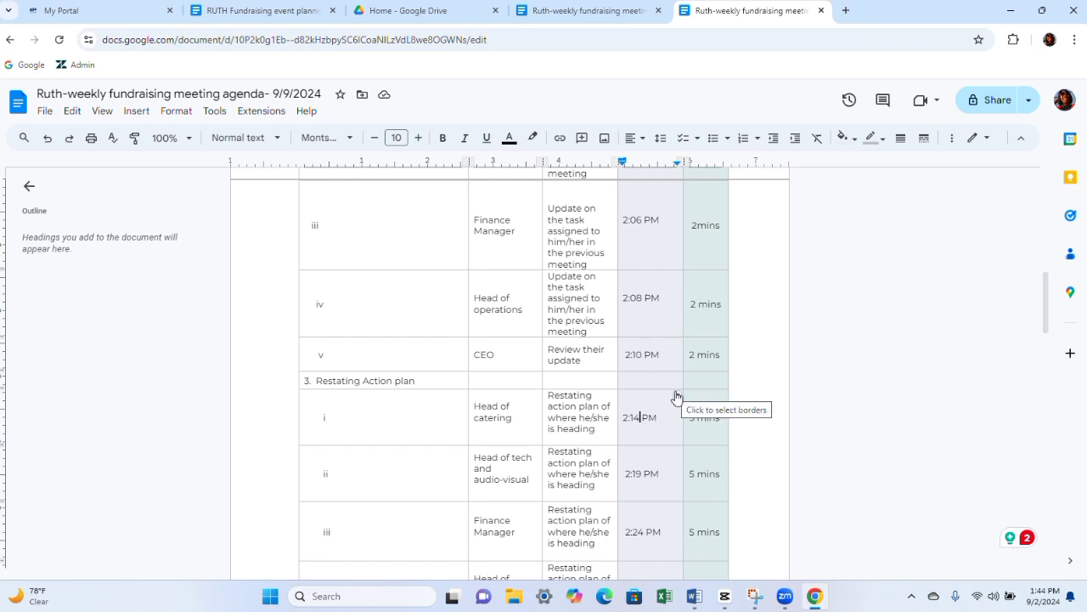
key(BackSpace)
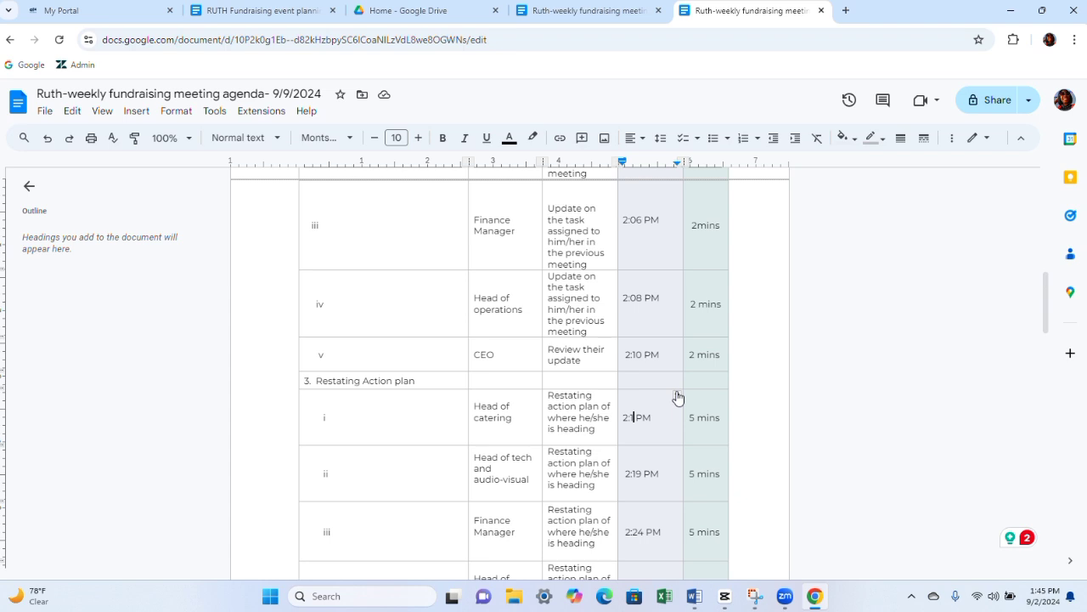
text(2)
key(BackSpace)
text(7)
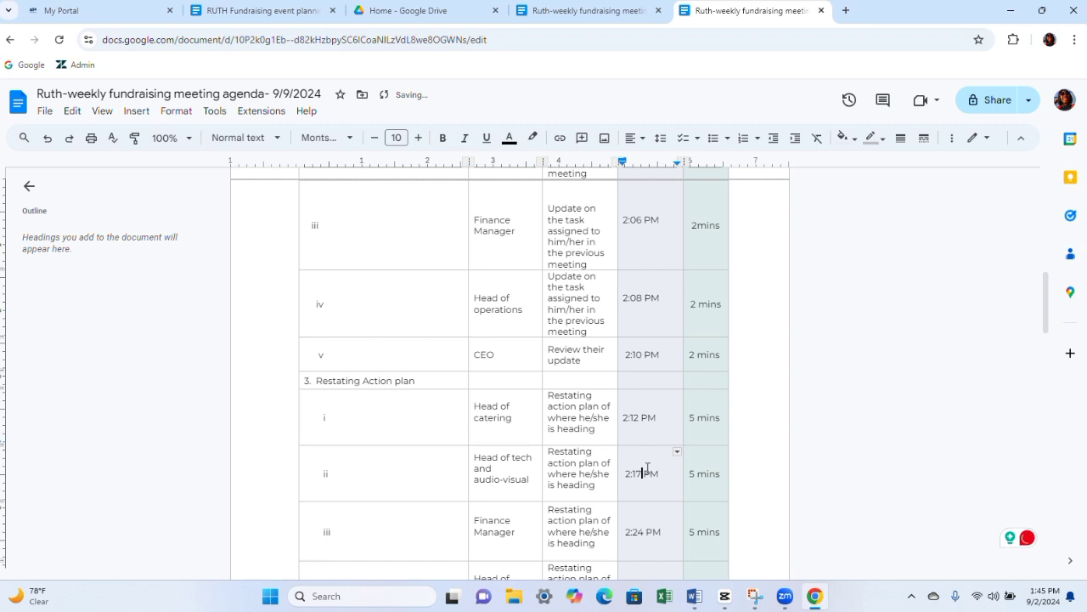
Set the Restating Action plan start times to 2:22 PM for Finance Manager and 2:25 PM for Head of operations
click(645, 532)
key(BackSpace)
text(2)
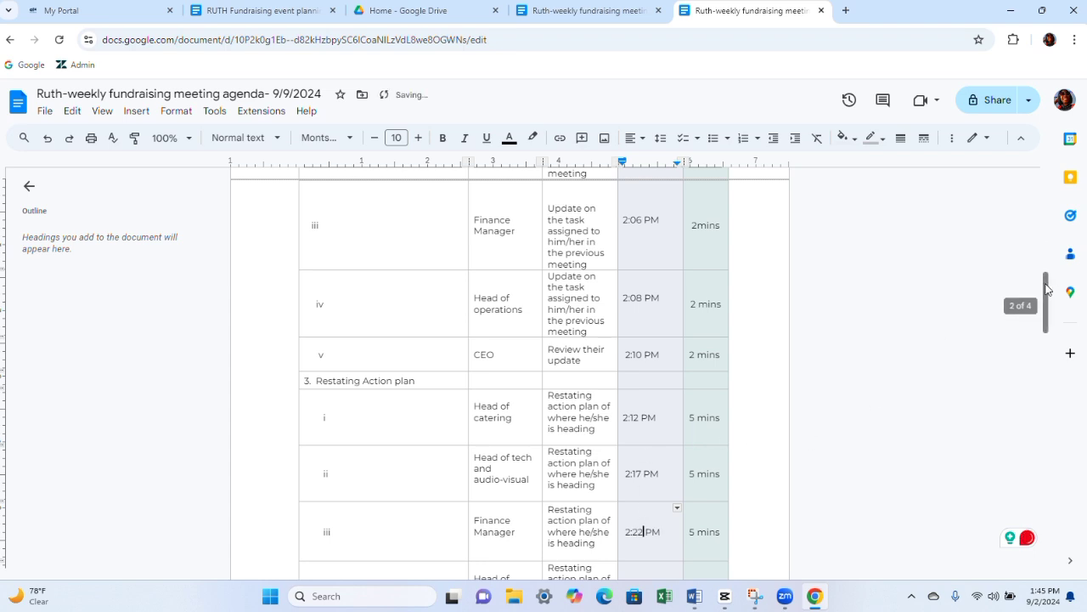
drag(1047, 293, 1047, 315)
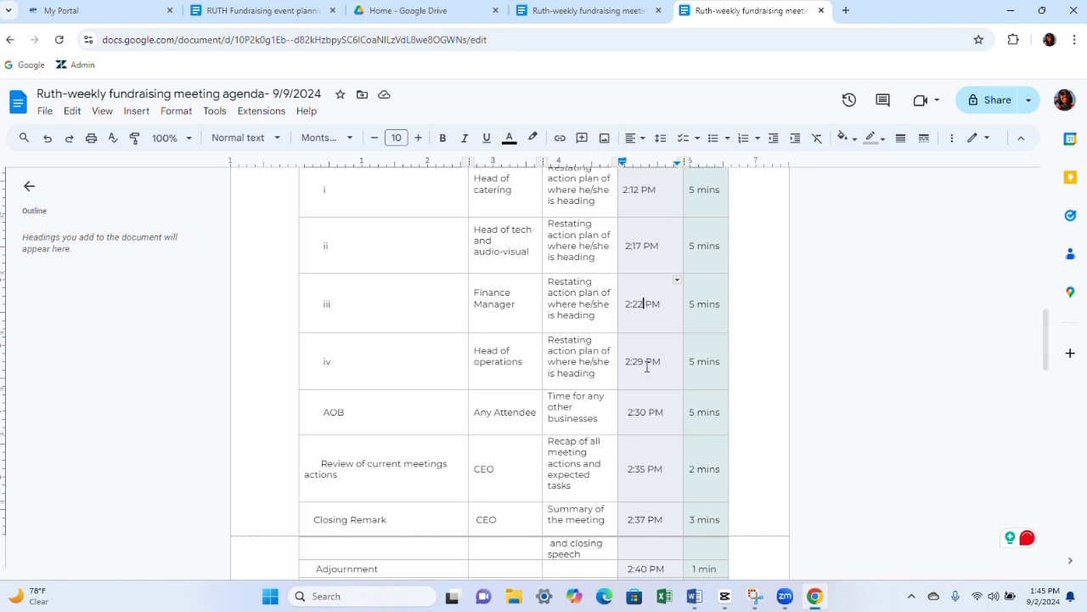
key(BackSpace)
text(5)
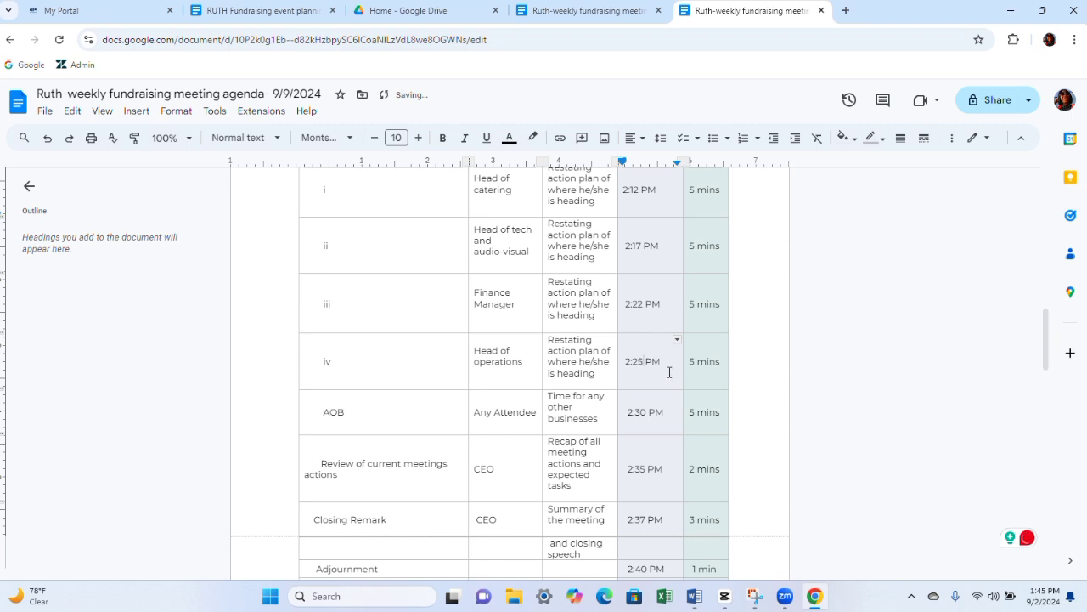
Number the AOB agenda item "4." and remove the blank space in front of it so it aligns with the cell edge
click(648, 411)
click(321, 414)
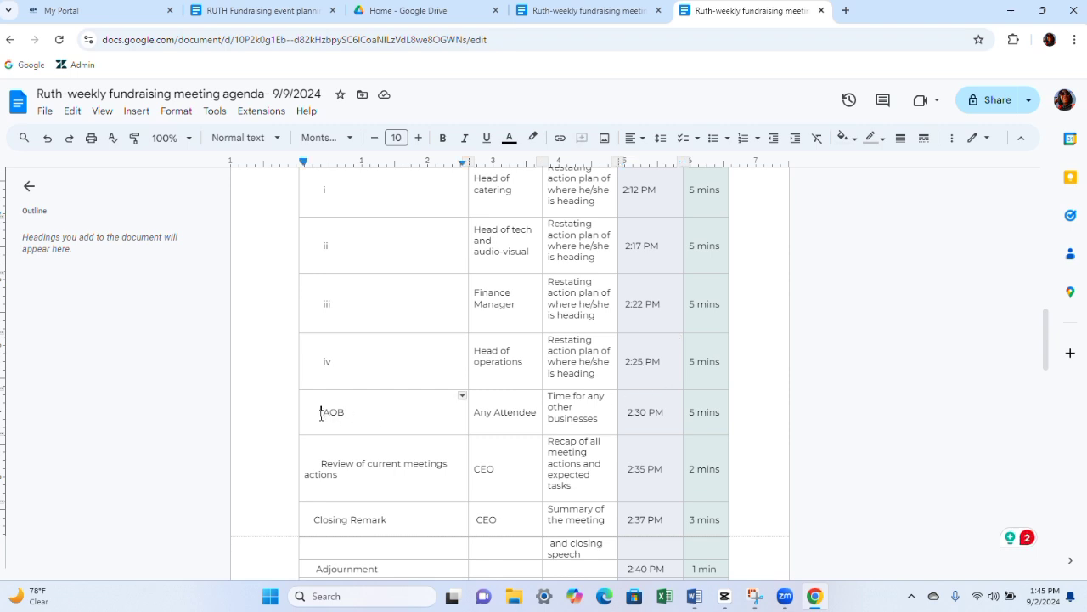
text(4.)
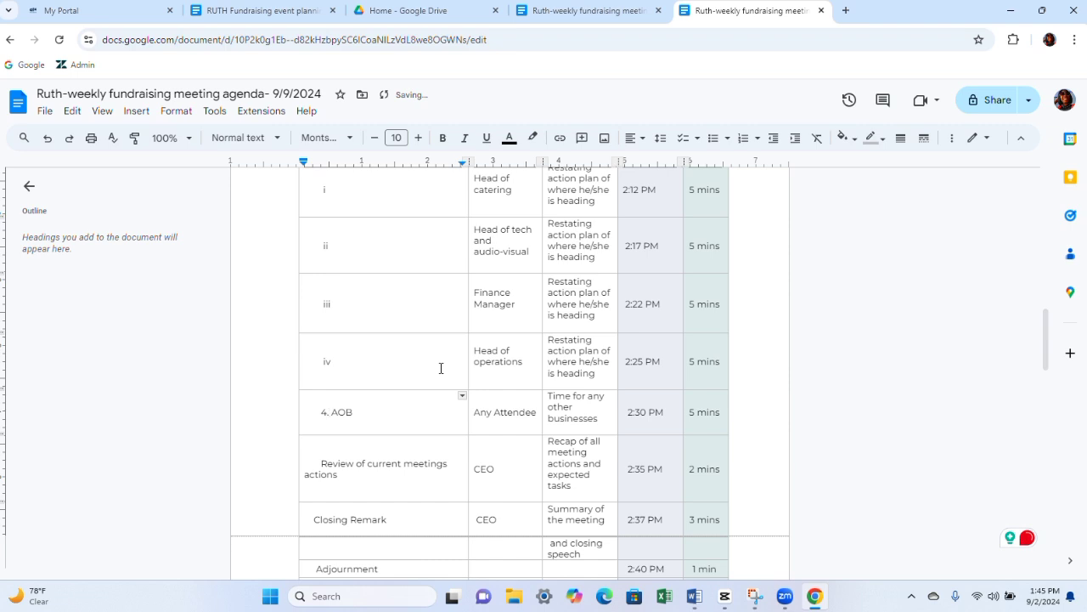
click(322, 415)
key(BackSpace)
key(BackSpace)
key(BackSpace)
key(BackSpace)
key(BackSpace)
key(BackSpace)
key(BackSpace)
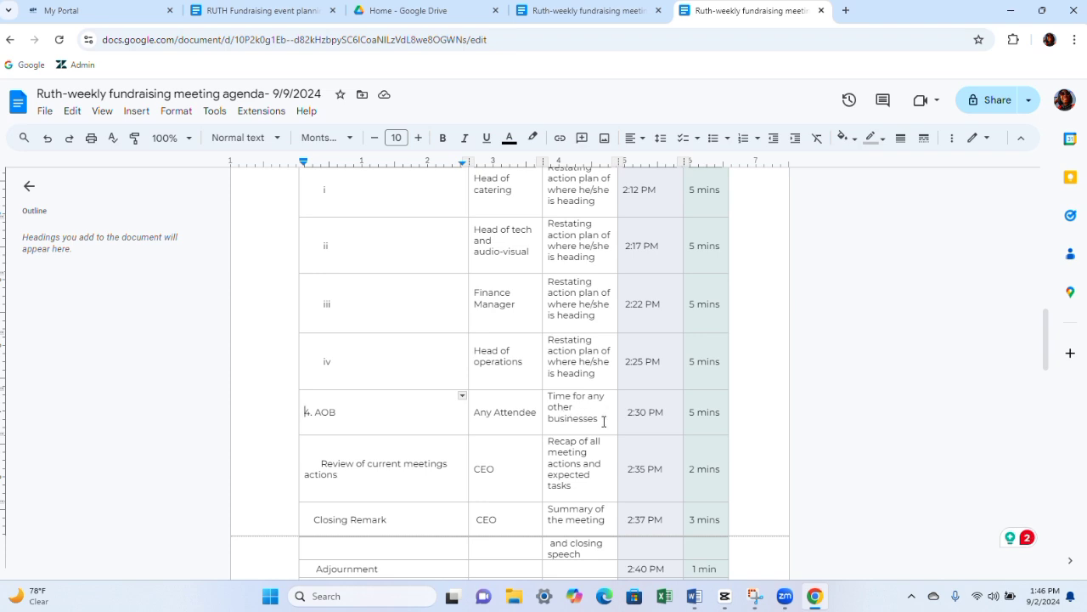
Add the word "discussion" to the end of the AOB item's description
click(603, 421)
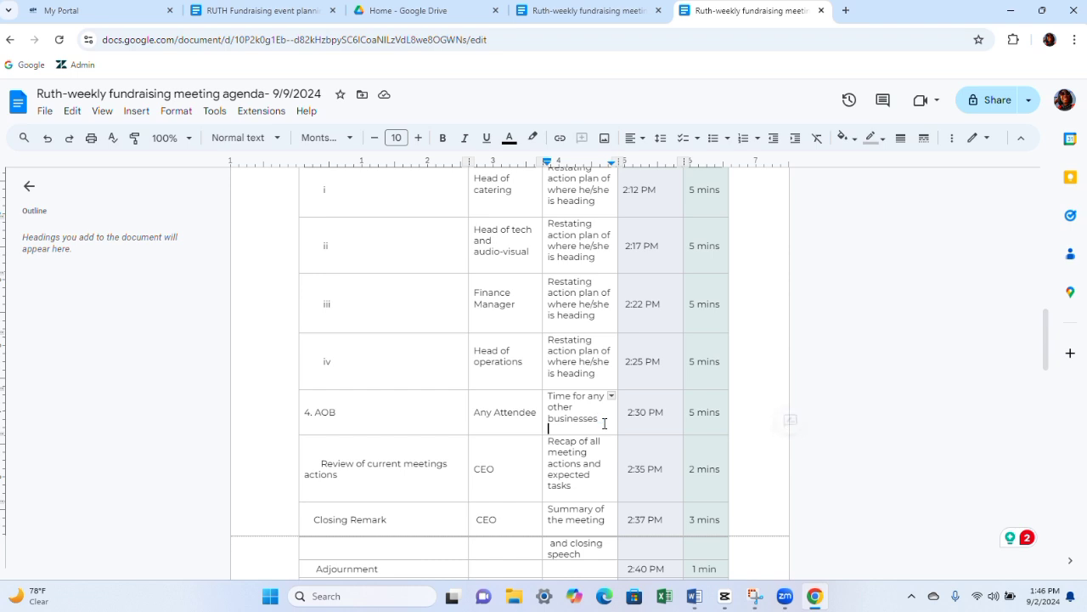
text(o)
text(iscuss)
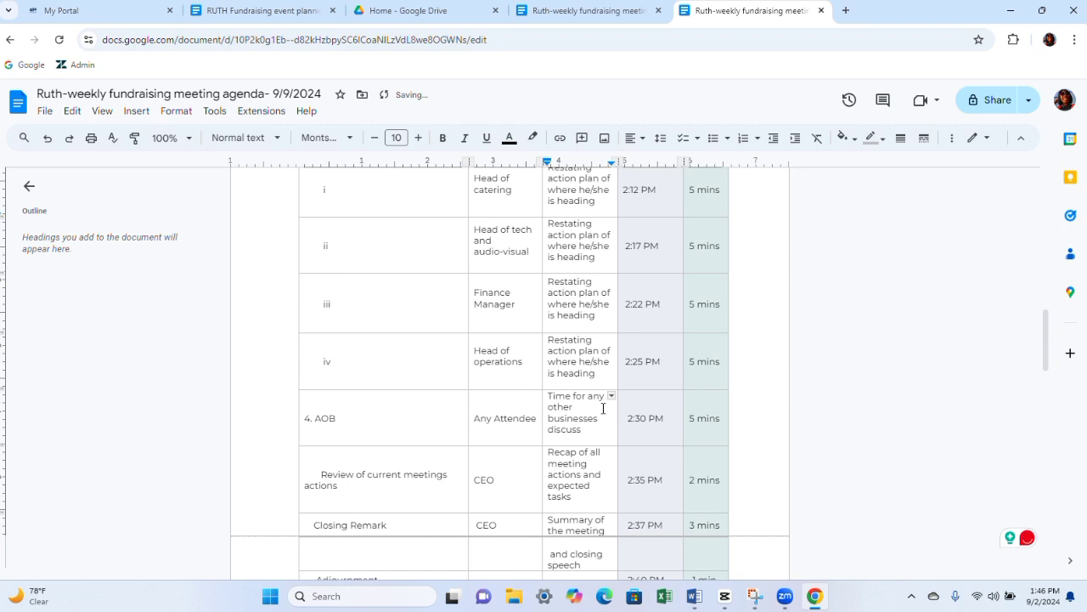
text(ion)
double_click(647, 417)
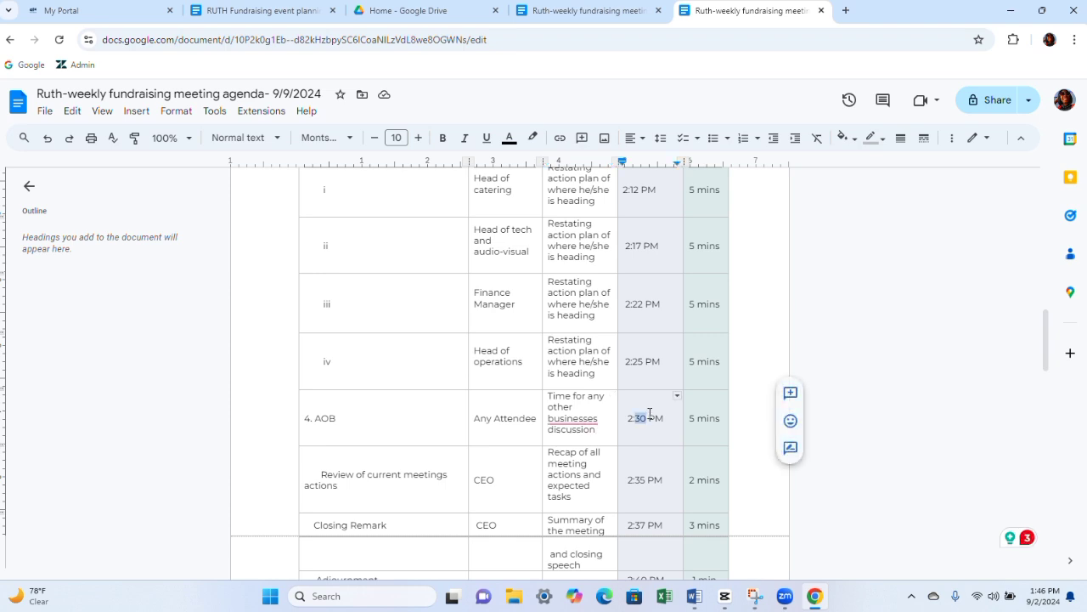
click(658, 397)
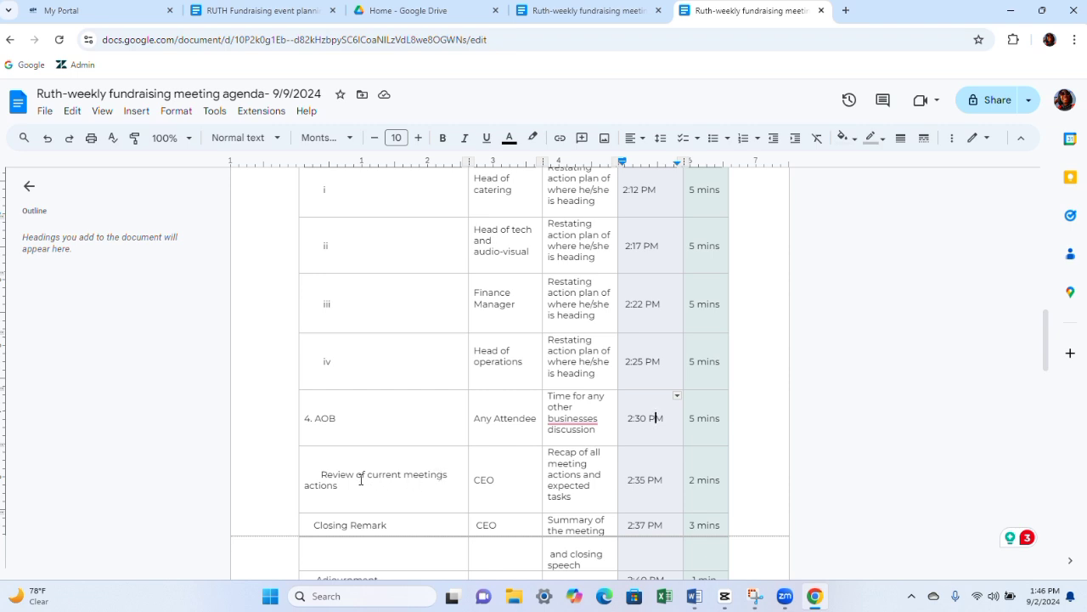
click(319, 477)
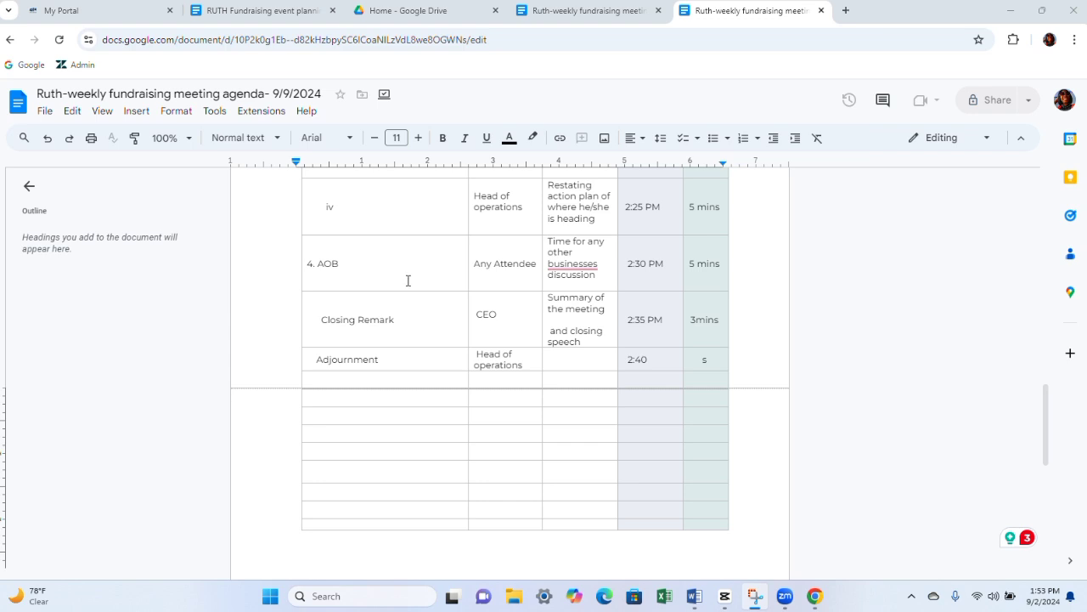
Correct "businesses" to "business" in the AOB description and clear the stray text from the Adjournment row's duration cell
right_click(579, 265)
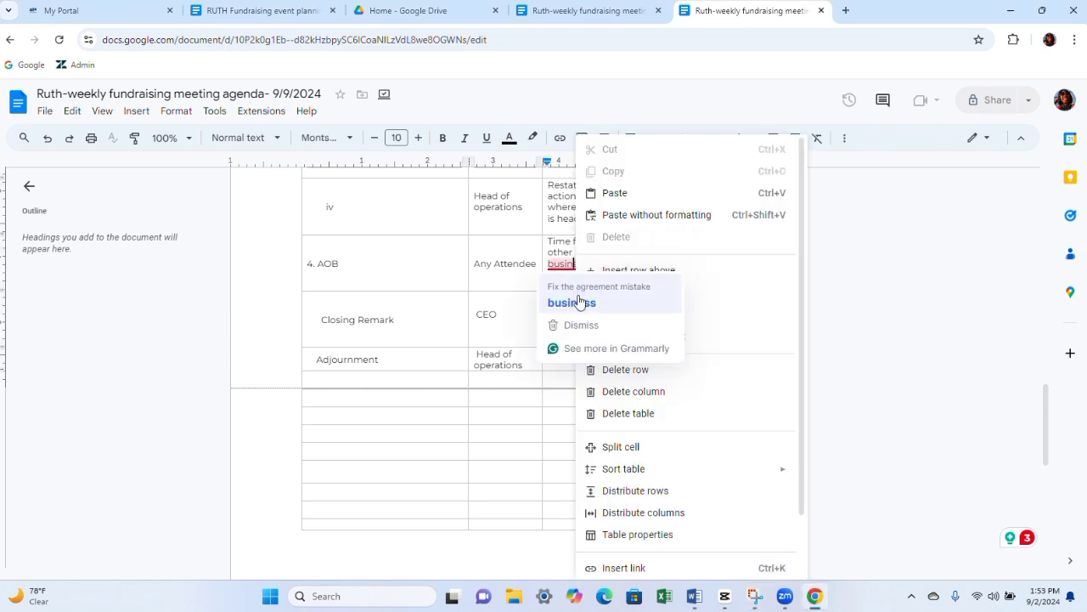
click(579, 302)
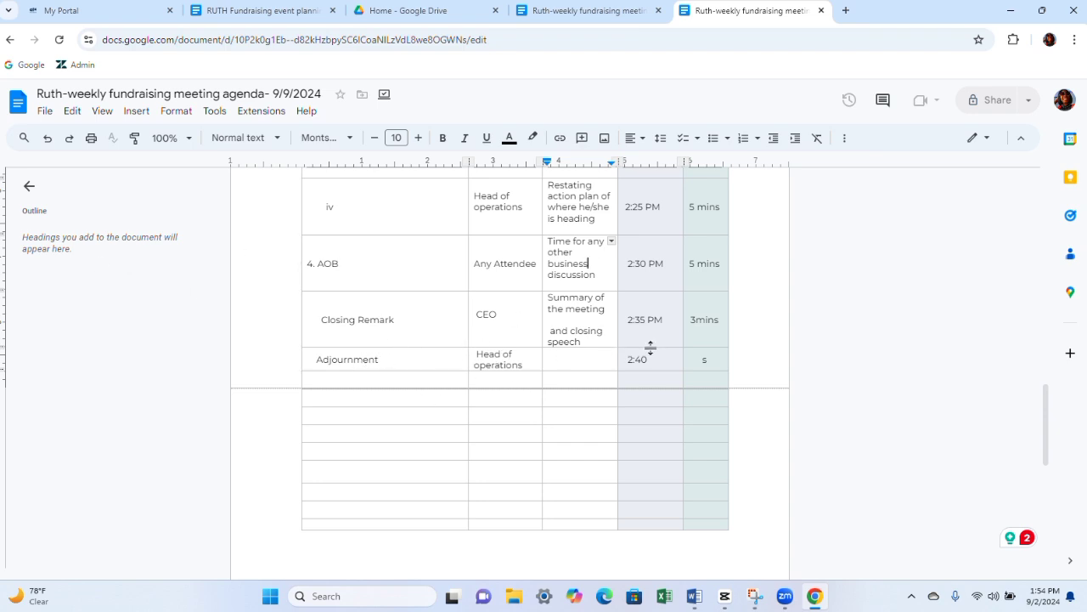
click(711, 359)
key(BackSpace)
key(BackSpace)
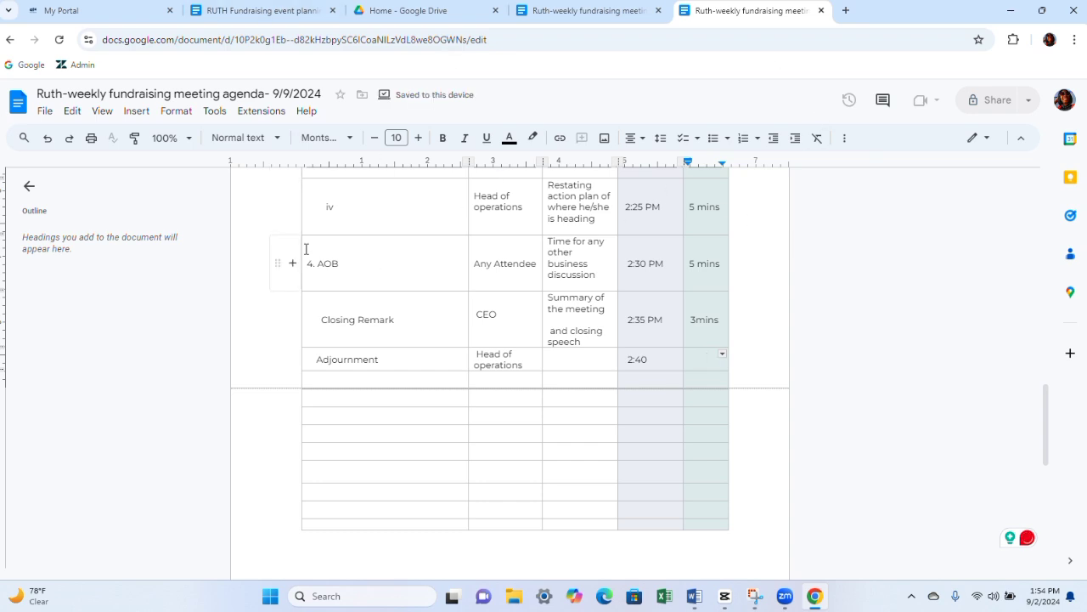
Remove the blank space before Closing Remark and number the item "5."
click(324, 320)
double_click(323, 319)
click(319, 321)
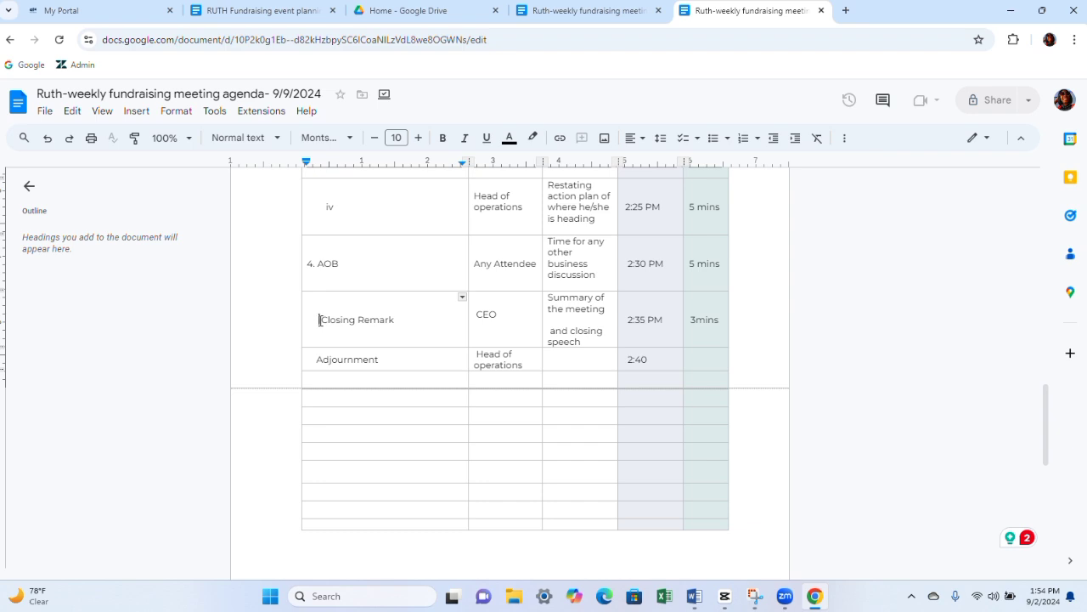
key(BackSpace)
key(BackSpace)
key(BackSpace)
key(BackSpace)
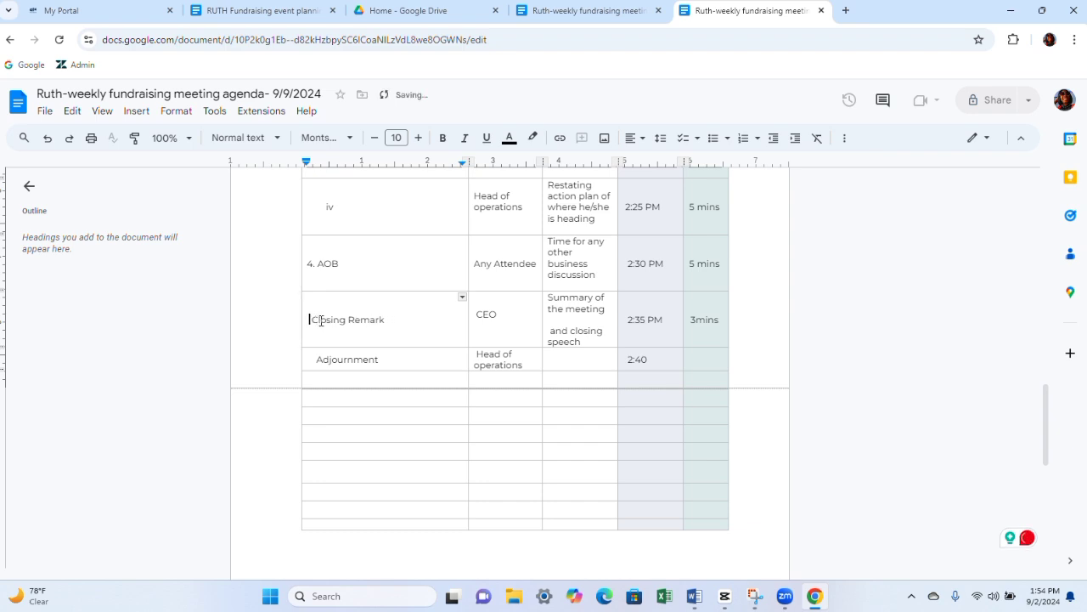
text(5)
key(BackSpace)
key(BackSpace)
text(5.)
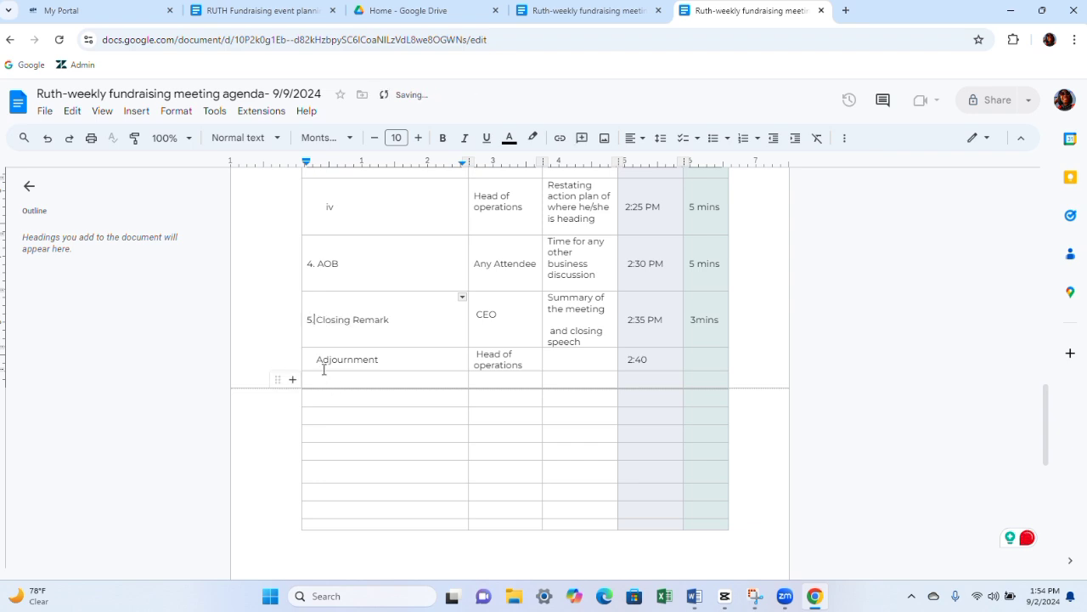
Remove the blank space before Adjournment and number the item "6."
double_click(317, 360)
click(317, 361)
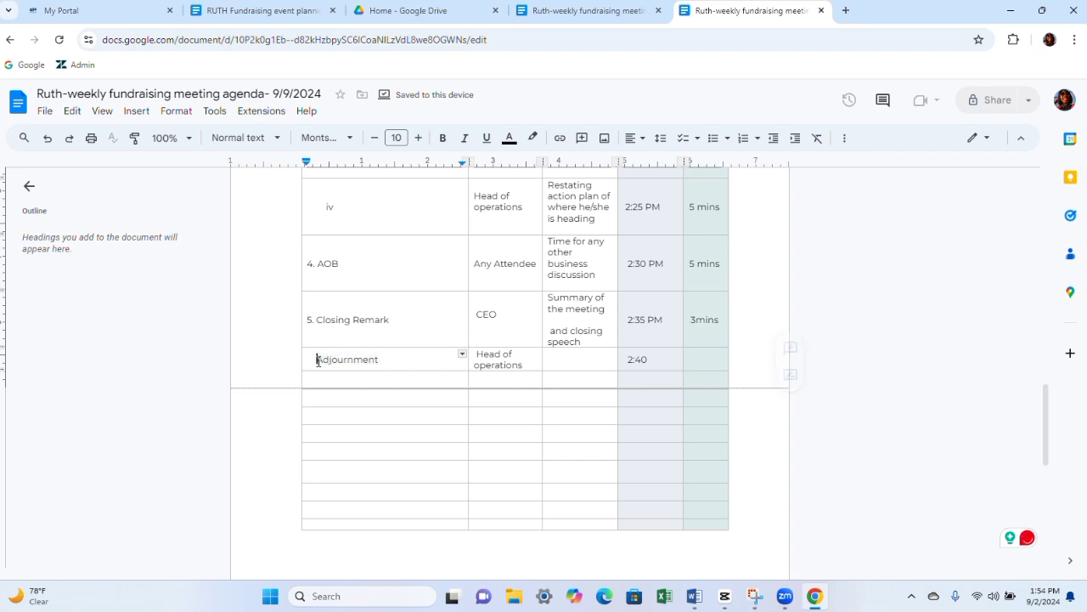
key(BackSpace)
key(BackSpace)
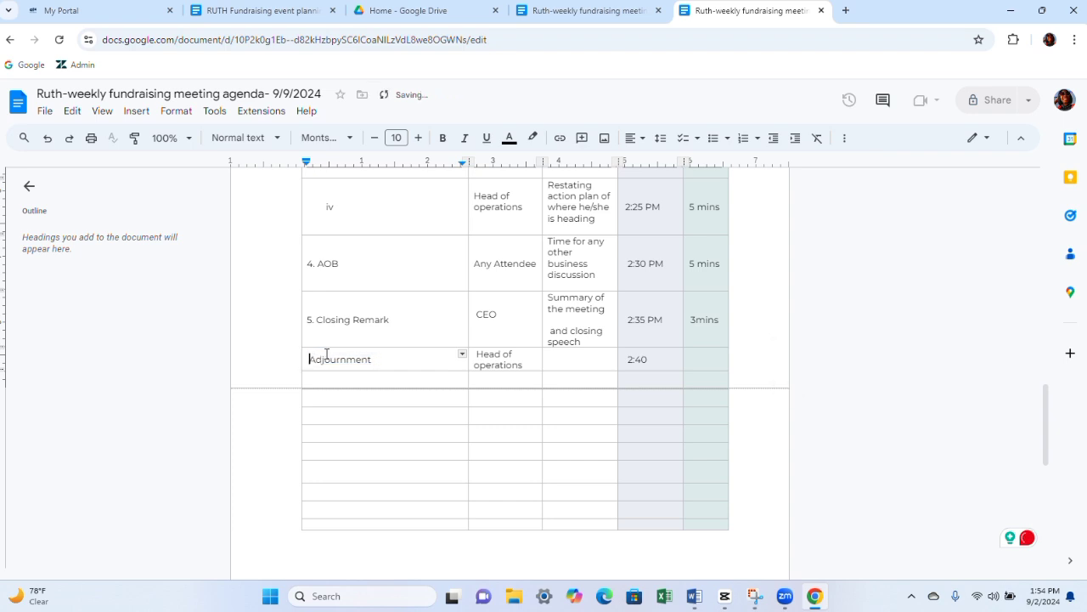
key(BackSpace)
text(6.)
drag(1050, 391, 995, 189)
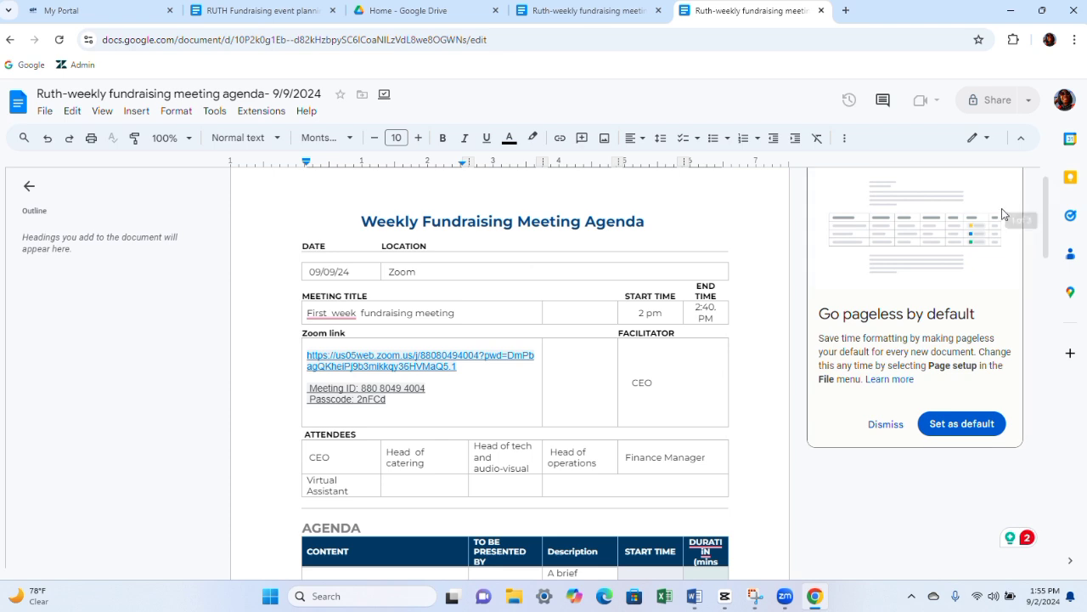
drag(1052, 222, 1064, 274)
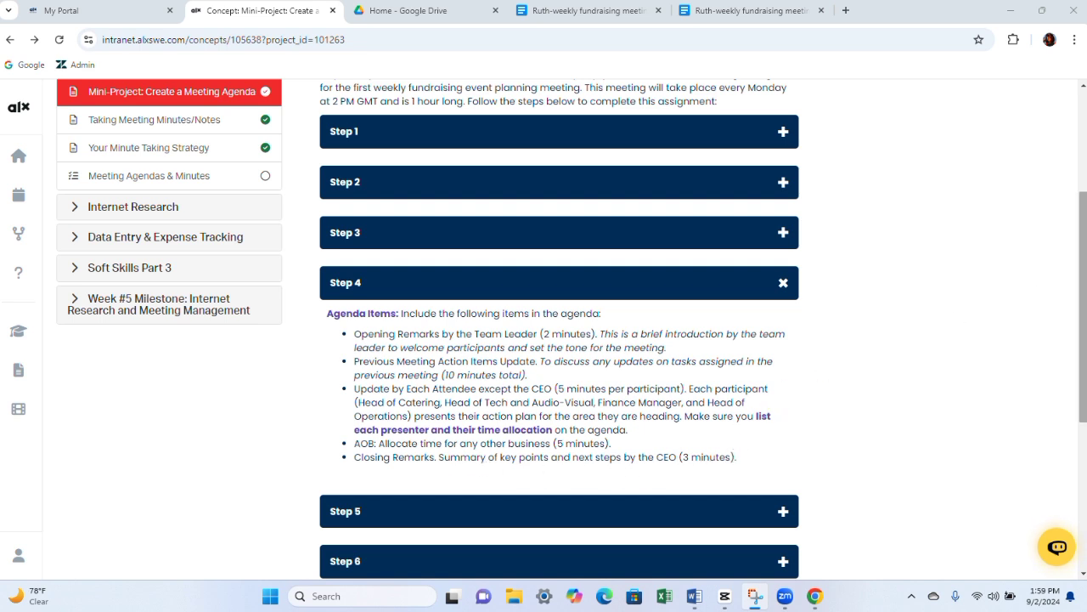
Expand Steps 5 and 6 of the mini-project page and read the agenda effectiveness checklist and the saving instructions
drag(1080, 304, 1081, 379)
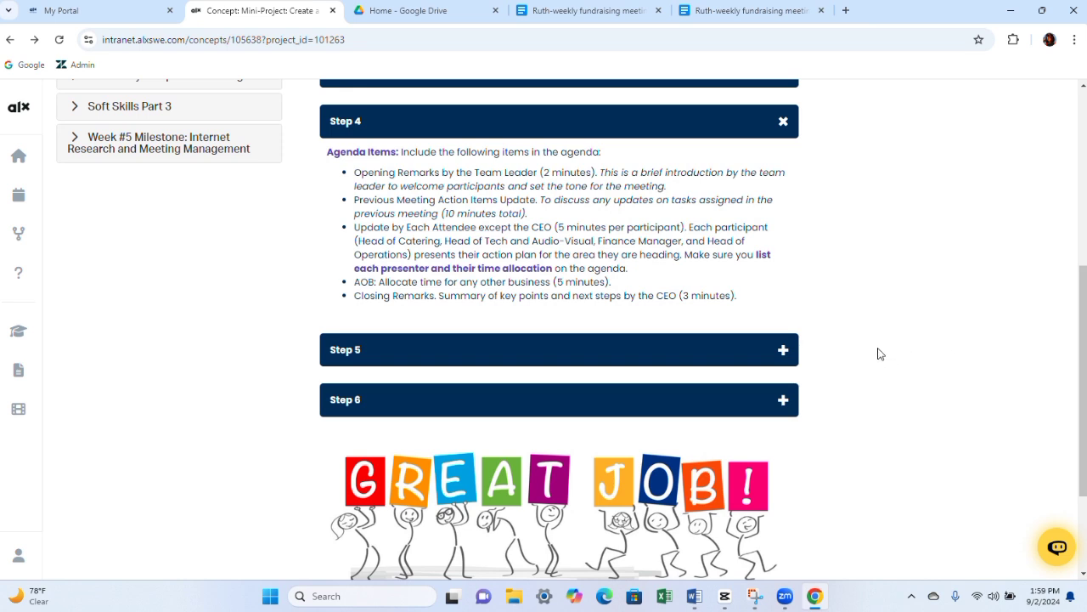
click(783, 351)
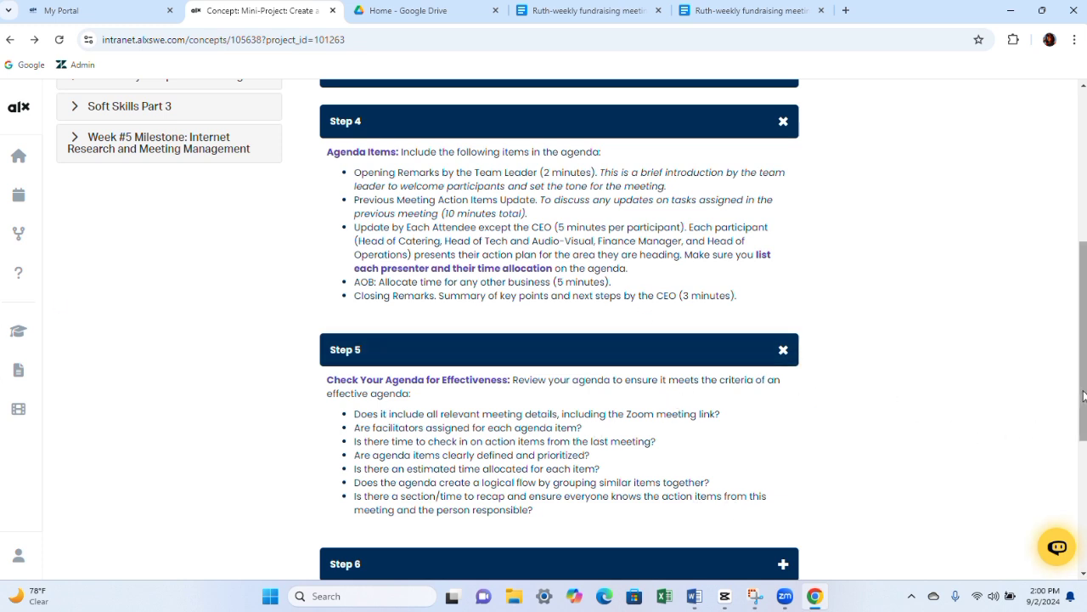
scroll(1085, 390, down, 2)
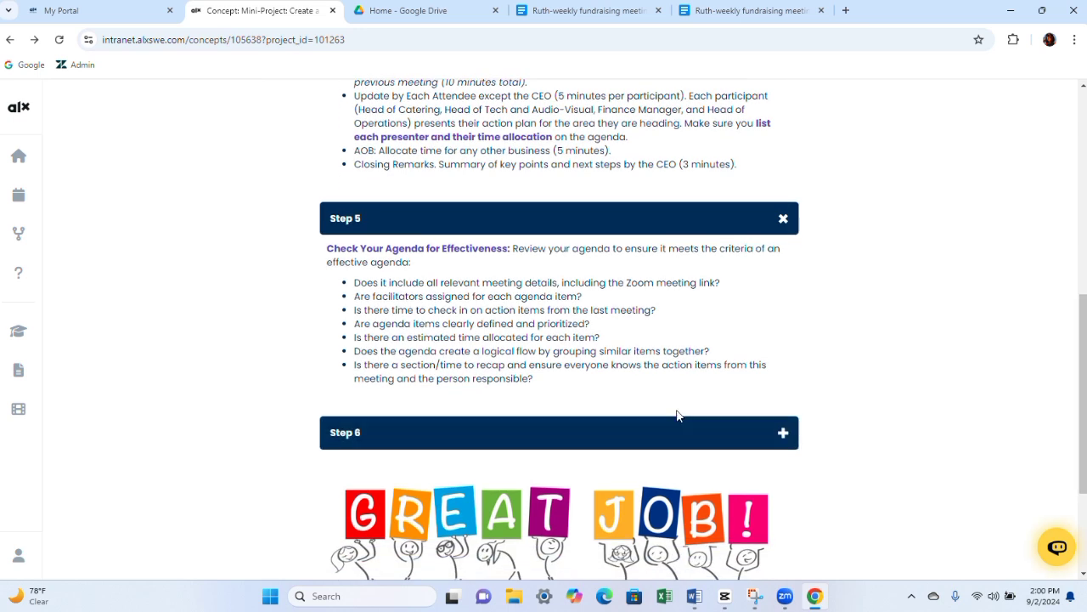
click(785, 435)
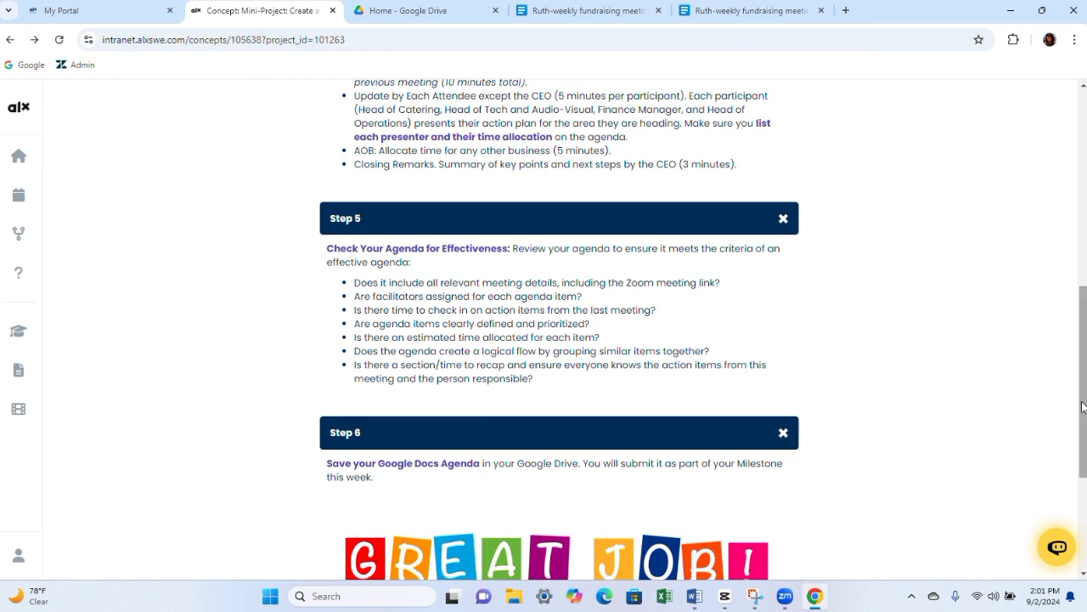
drag(1079, 411, 1040, 228)
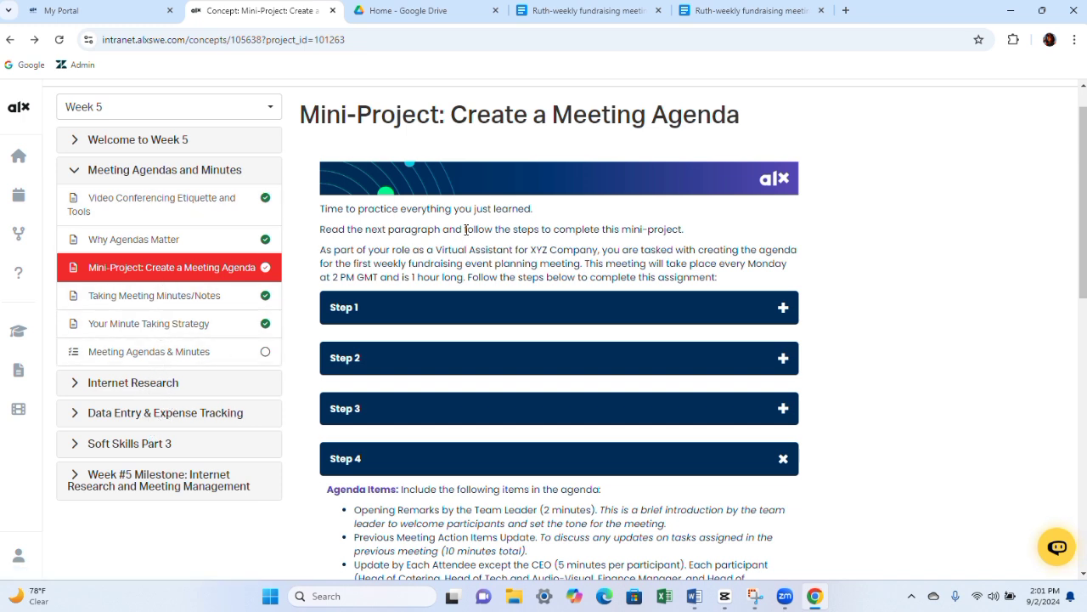
click(465, 26)
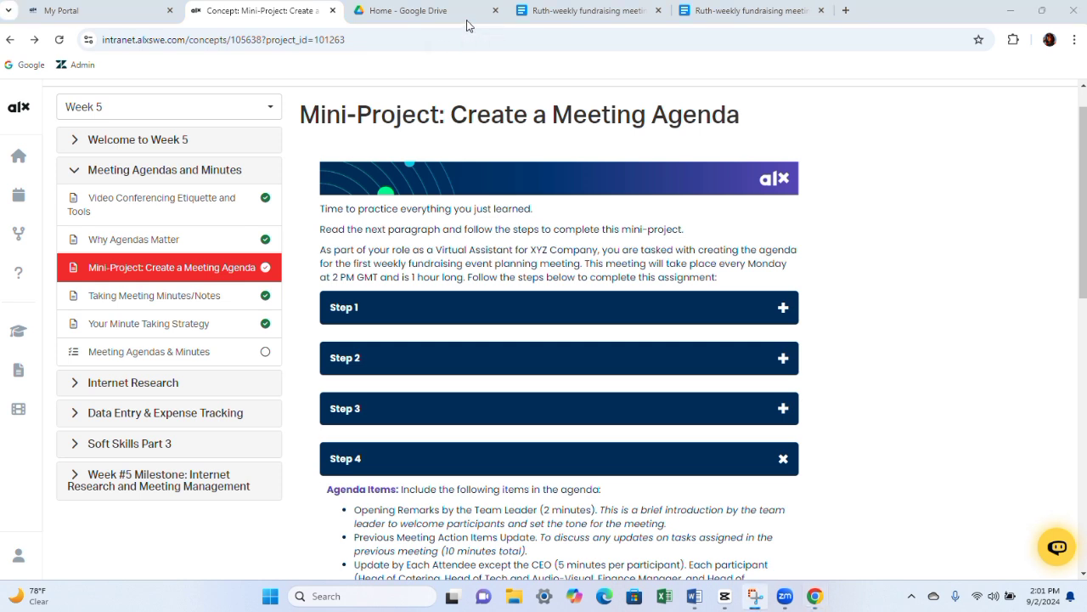